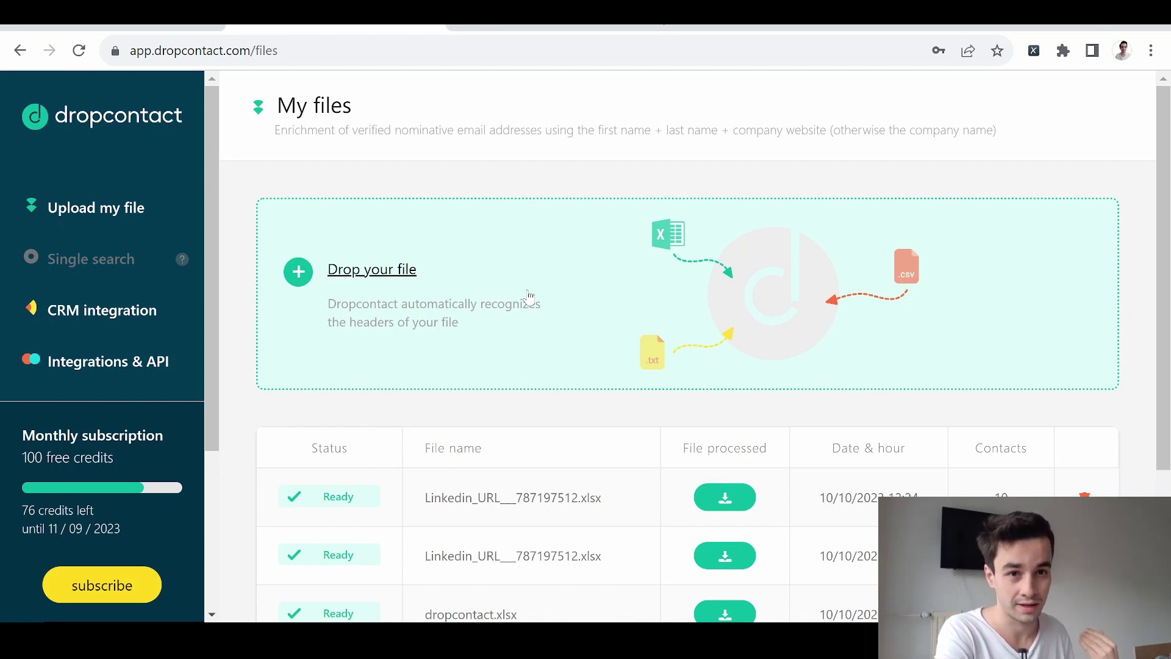
Scroll down the Dropcontact processed-files page to the GDPR note
scroll(464, 258, "down", 2)
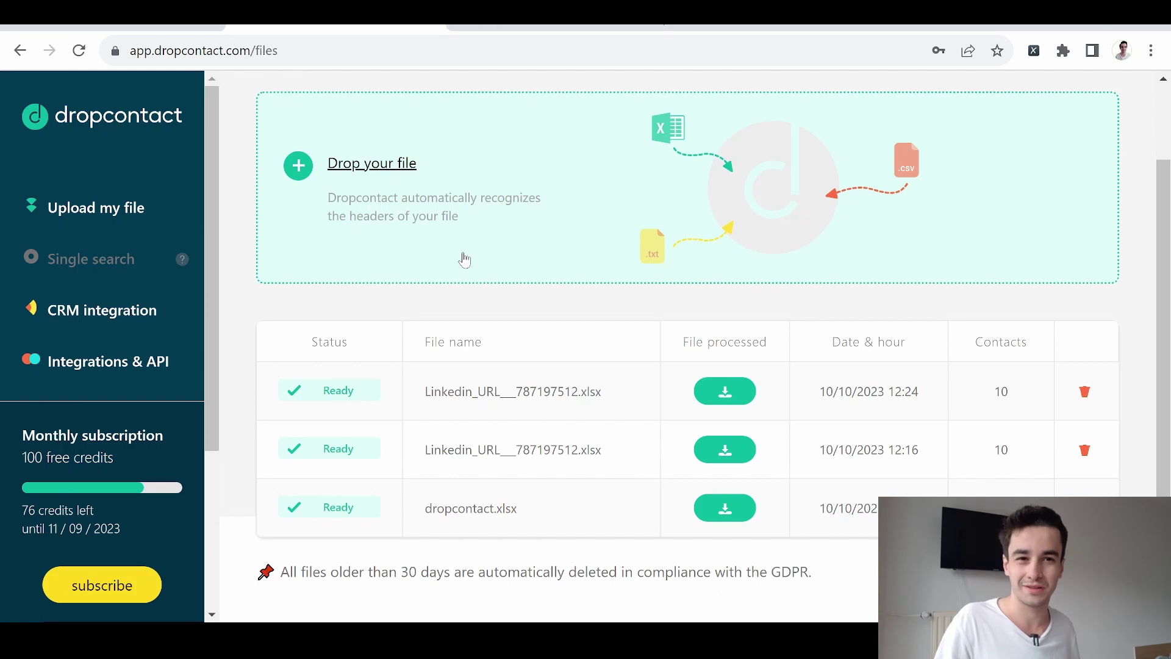
scroll(616, 413, "down", 1)
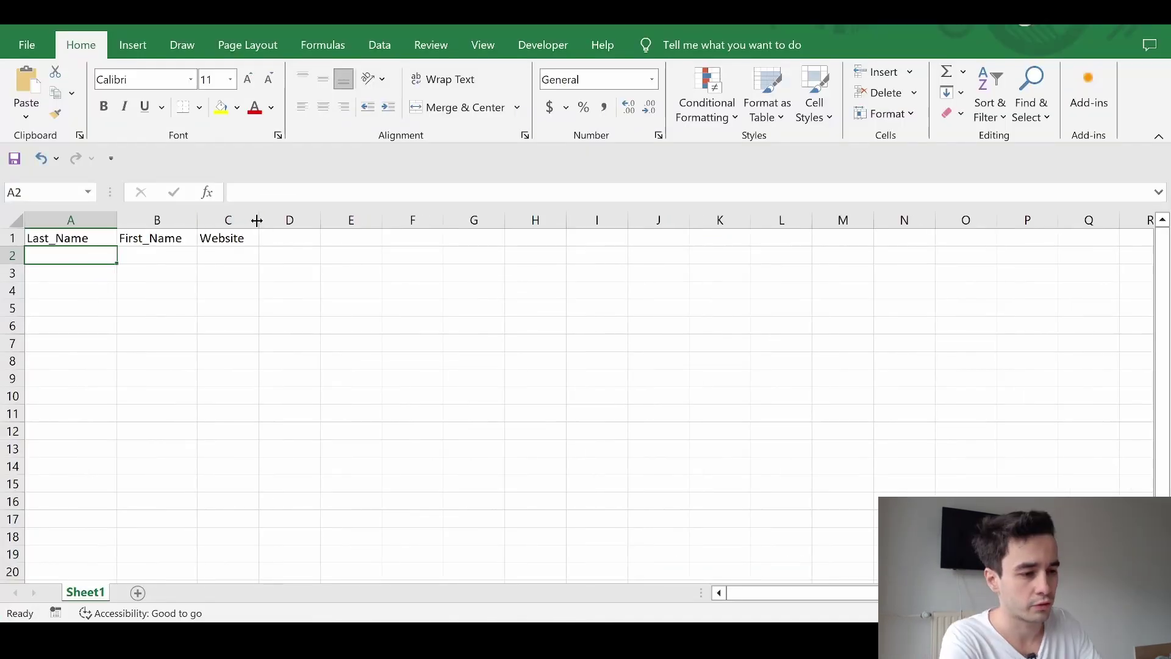
Widen column C and enter the first contact's first and last name
left_click_drag(258, 225, 279, 227)
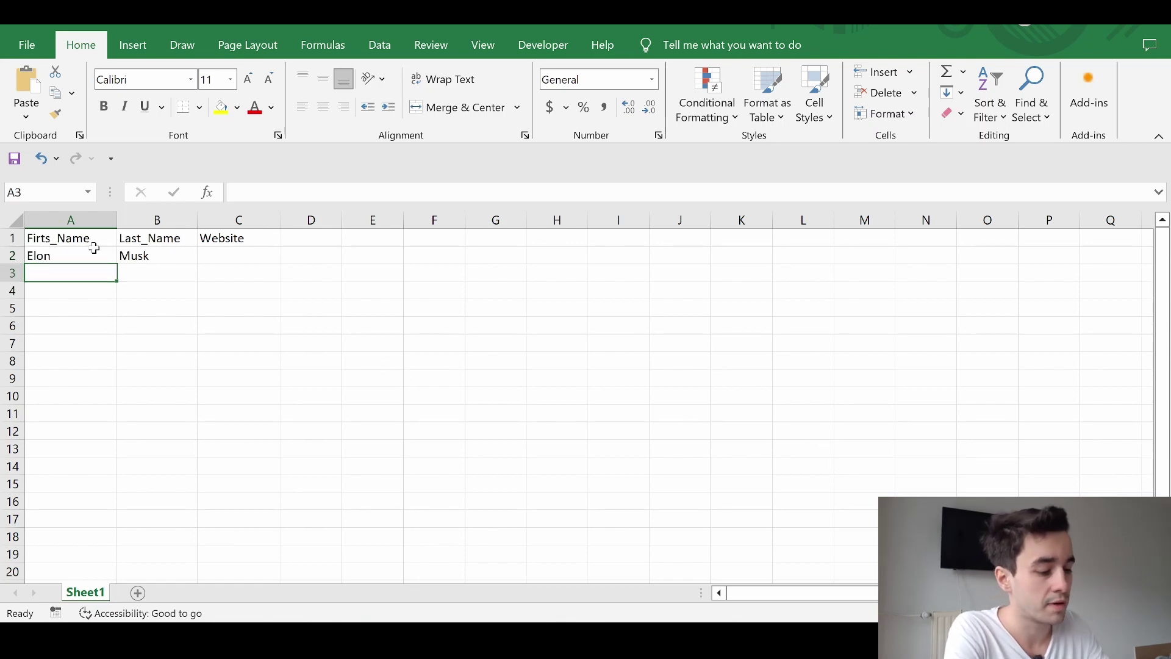
type("ui")
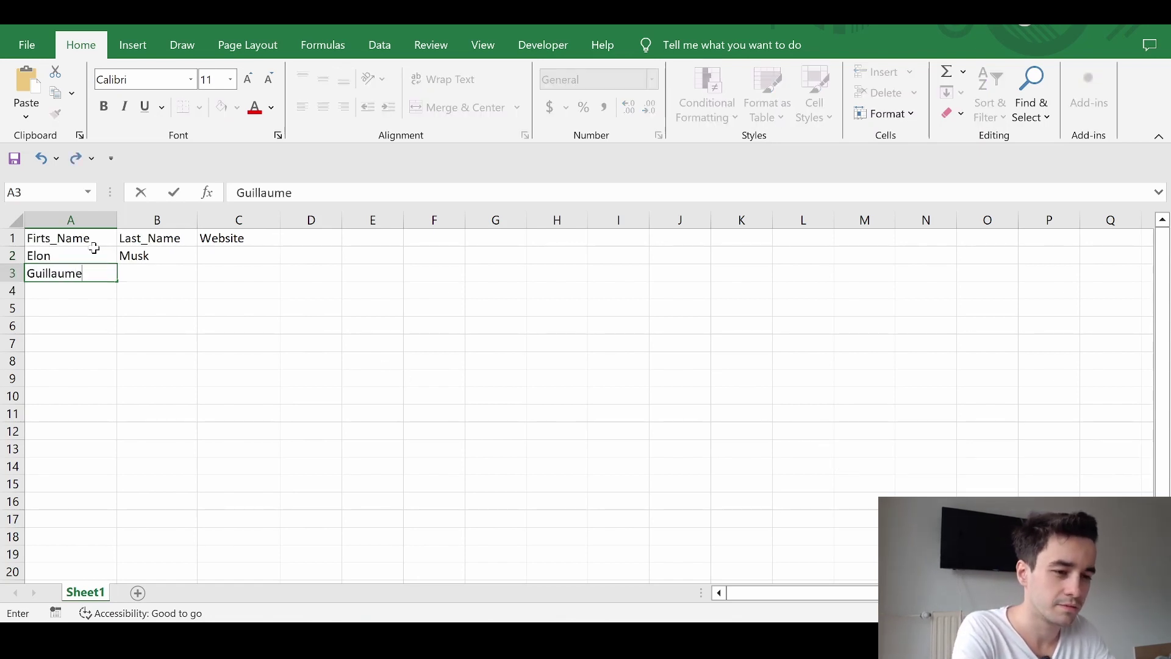
type("llaume")
key("Tab")
type("Moubeche")
key("Return")
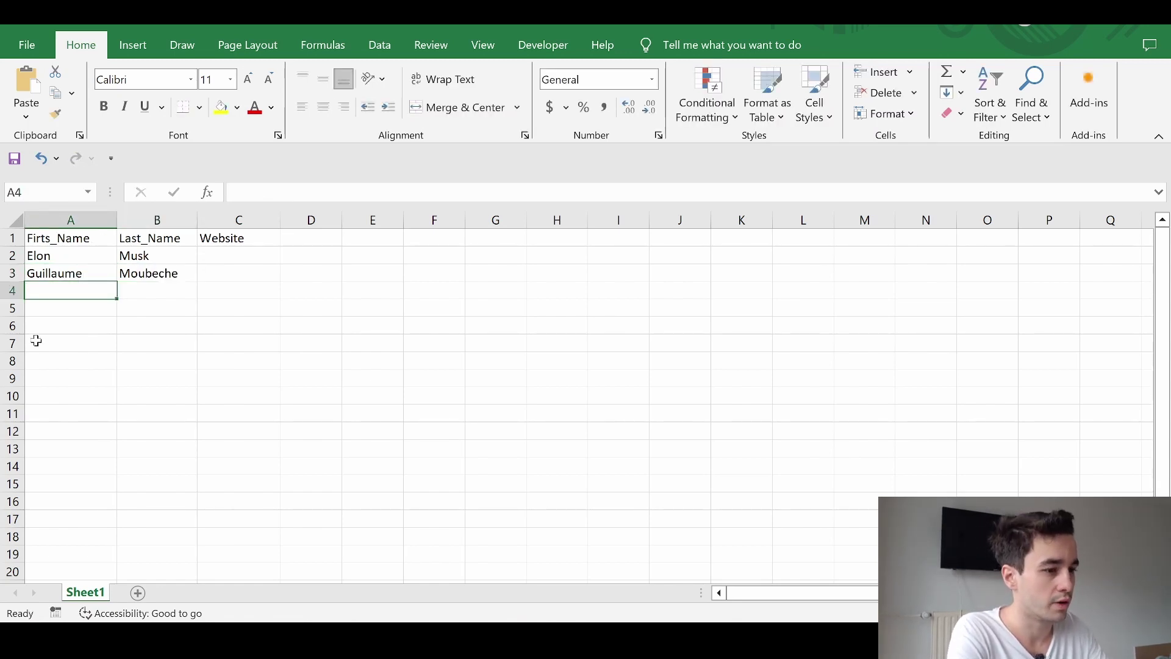
Enter the next contact's first and last name, then move to Website cell C2
type("Ben")
key("Tab")
type("Chestnut")
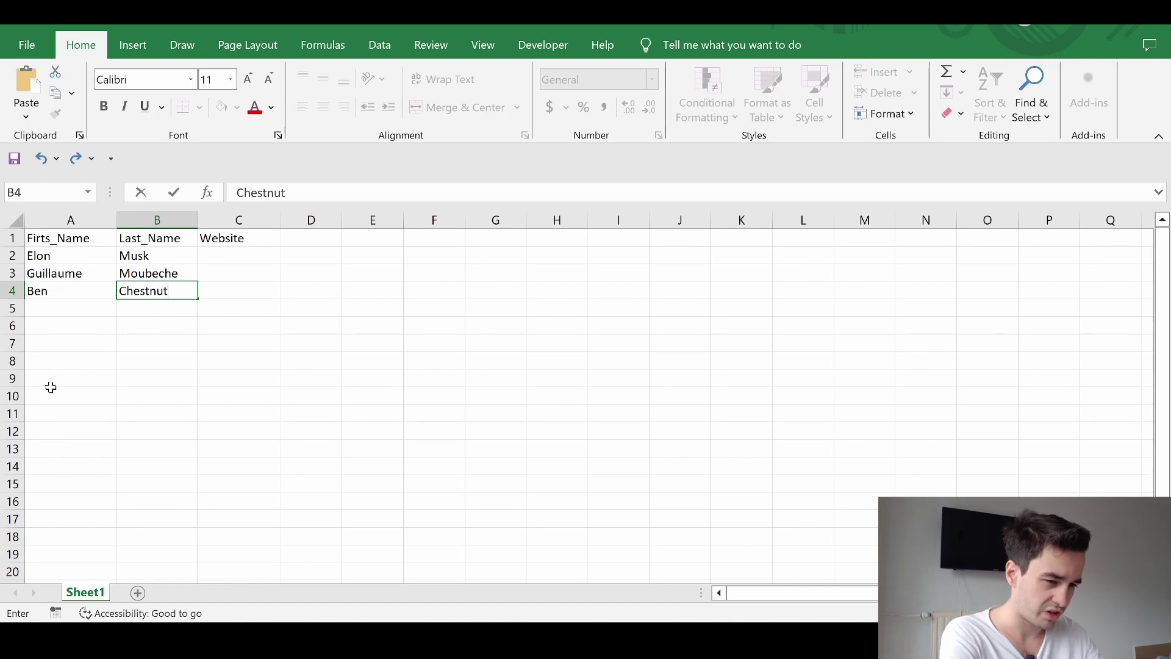
key("Return")
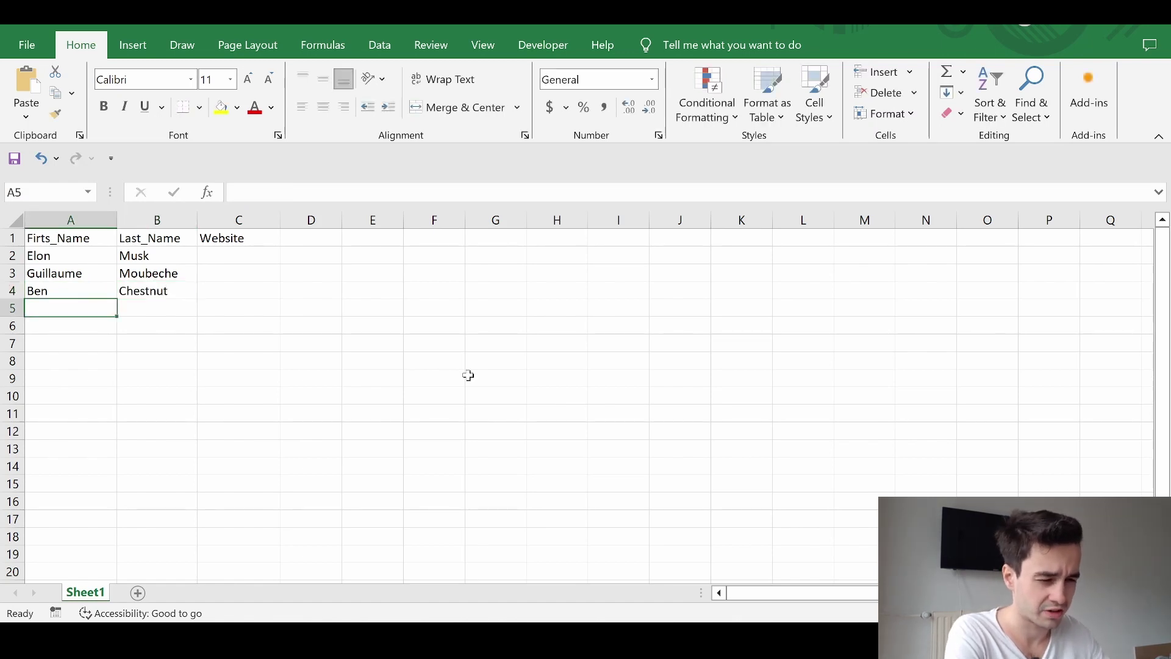
key("Right")
key("Up")
key("Right")
key("Up")
key("Up")
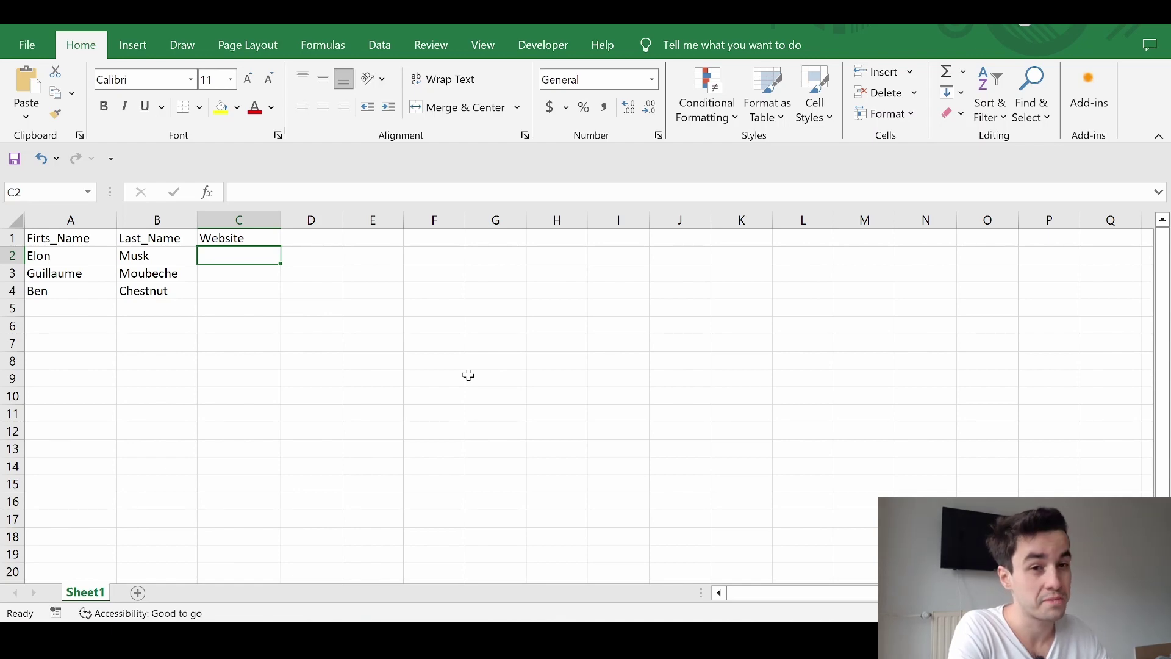
key("alt+Tab")
type("space.c")
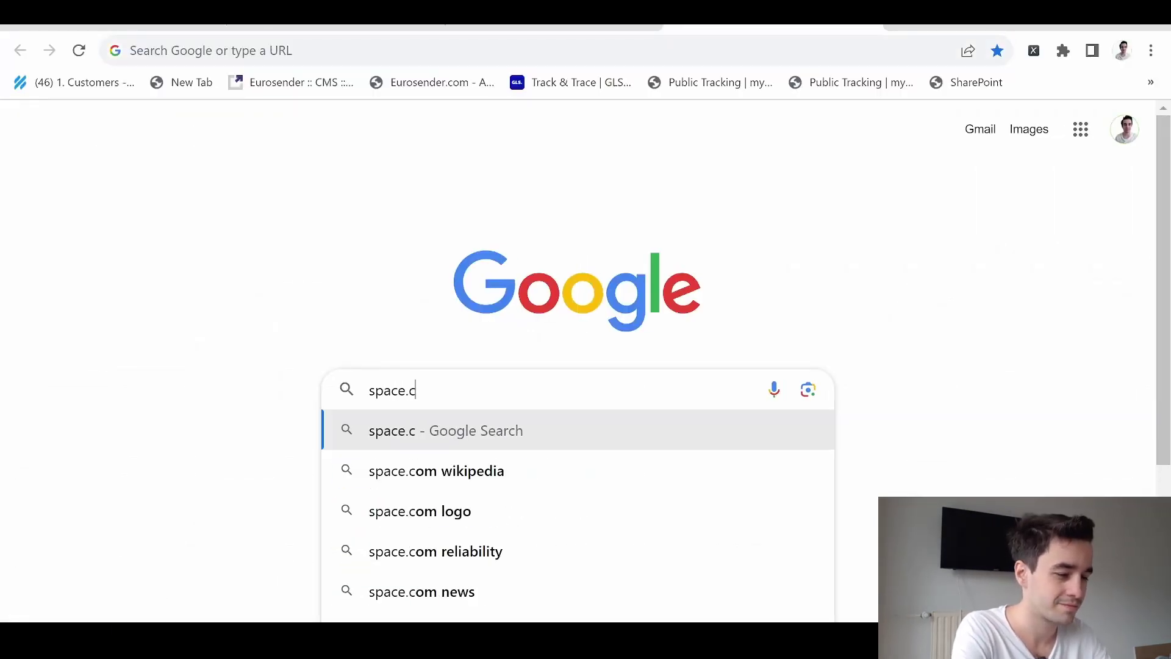
key("BackSpace")
key("BackSpace")
type("x")
key("Return")
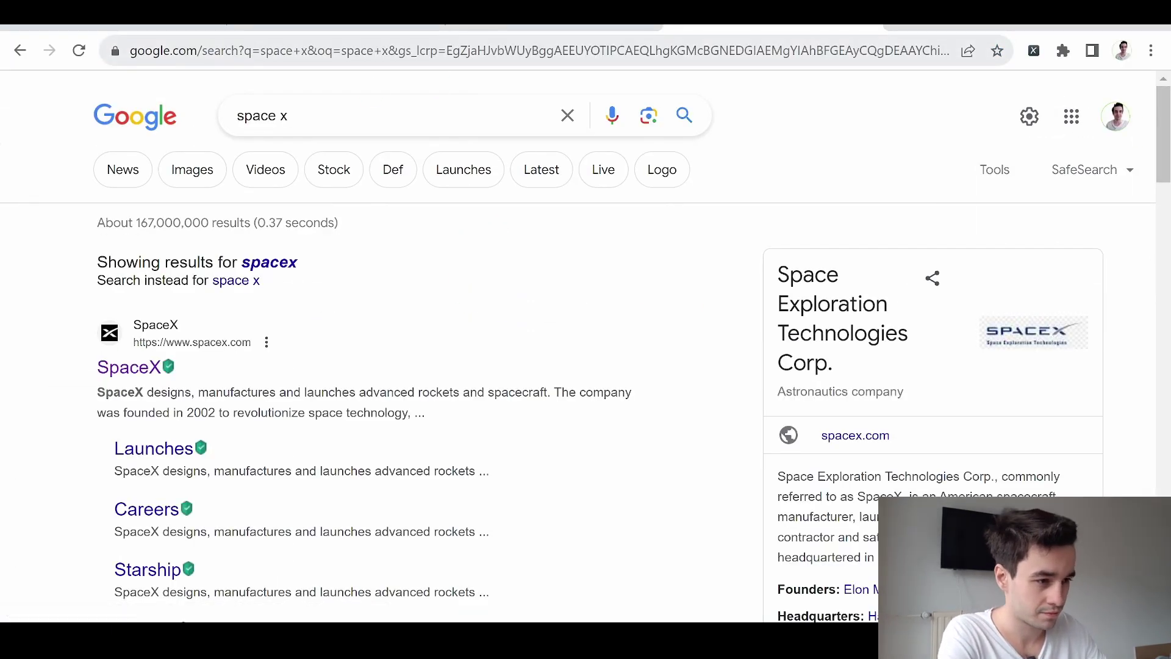
left_click(125, 379)
key("ctrl+l")
key("ctrl+c")
key("alt+Tab")
key("ctrl+v")
key("Return")
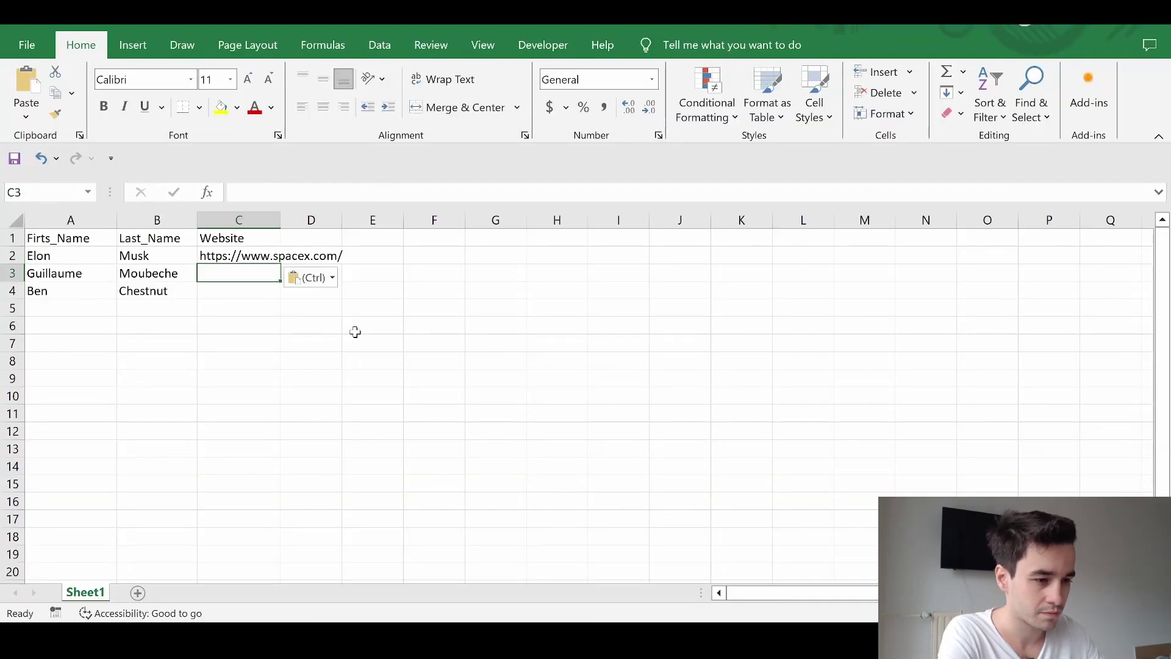
key("alt+Tab")
key("ctrl+t")
type("lemlist")
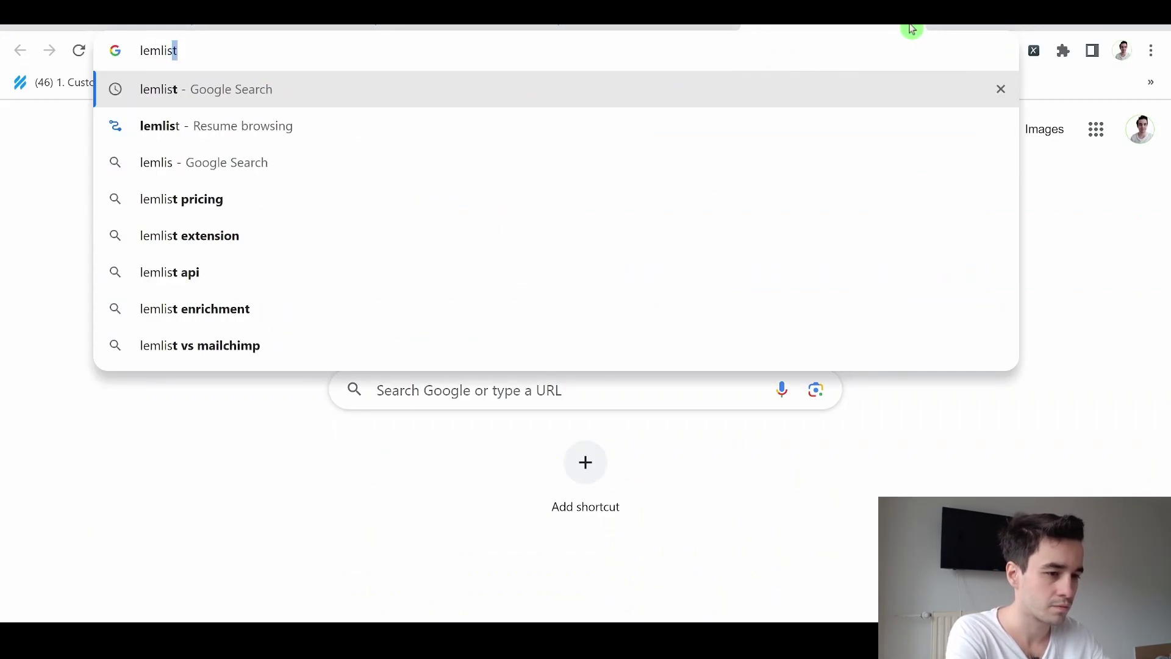
key("Return")
left_click(231, 300)
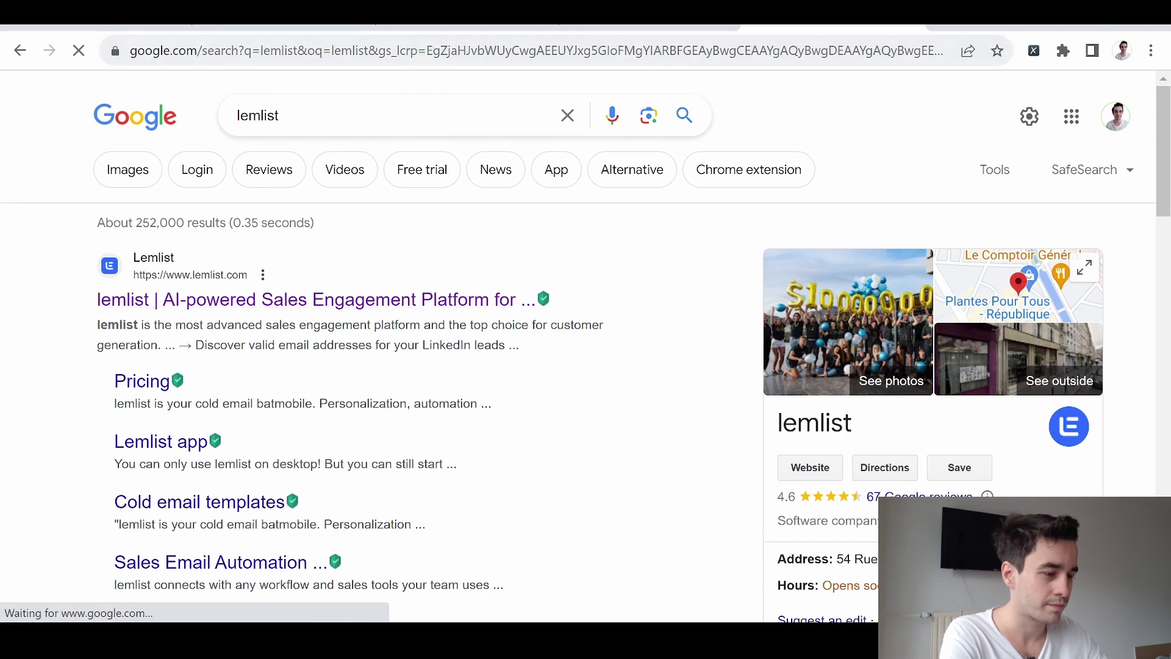
key("ctrl+l")
key("ctrl+c")
key("alt+Tab")
key("ctrl+v")
key("Return")
key("alt+Tab")
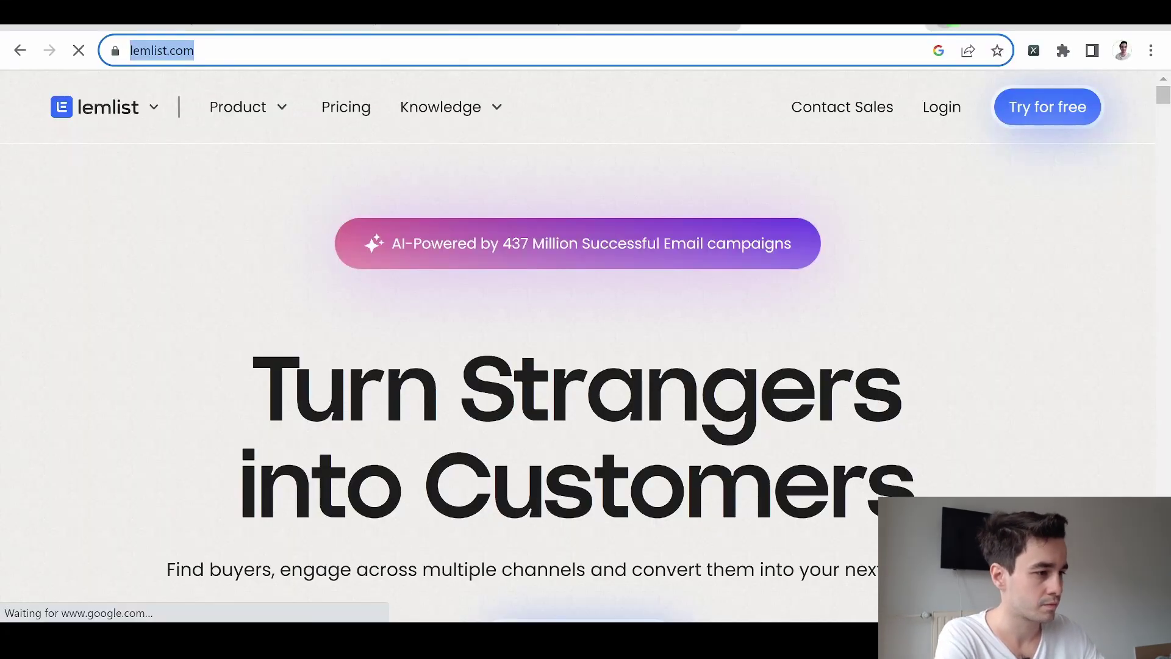
key("ctrl+t")
type("mail")
left_click(458, 479)
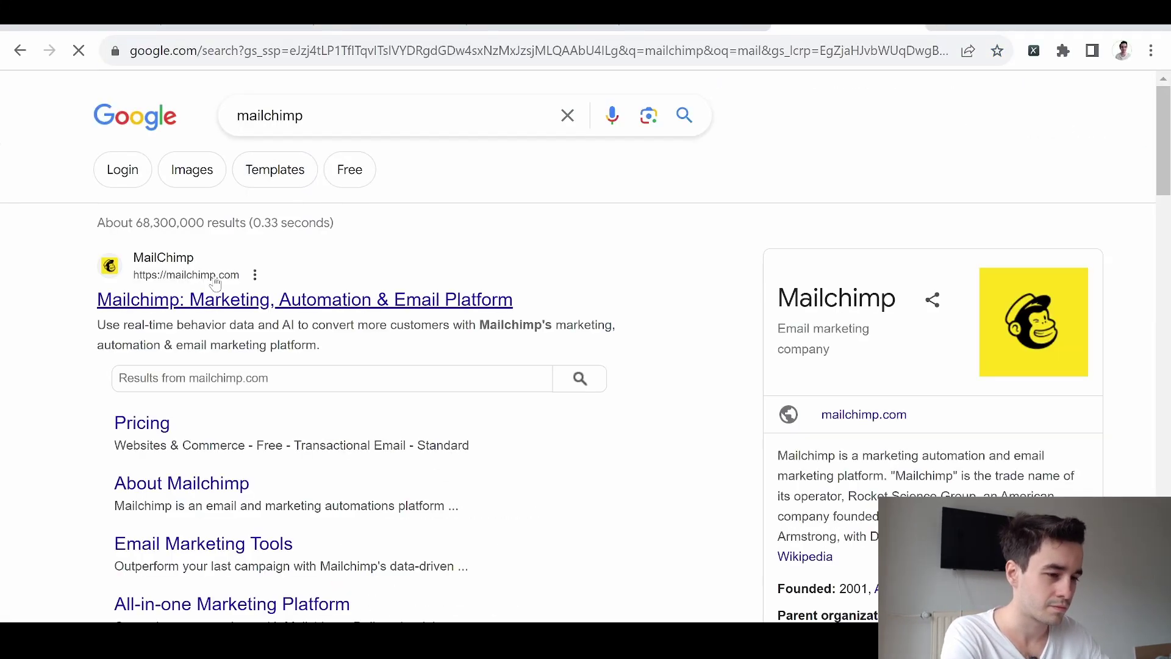
left_click(244, 299)
key("ctrl+l")
key("ctrl+c")
key("alt+Tab")
key("ctrl+v")
key("Return")
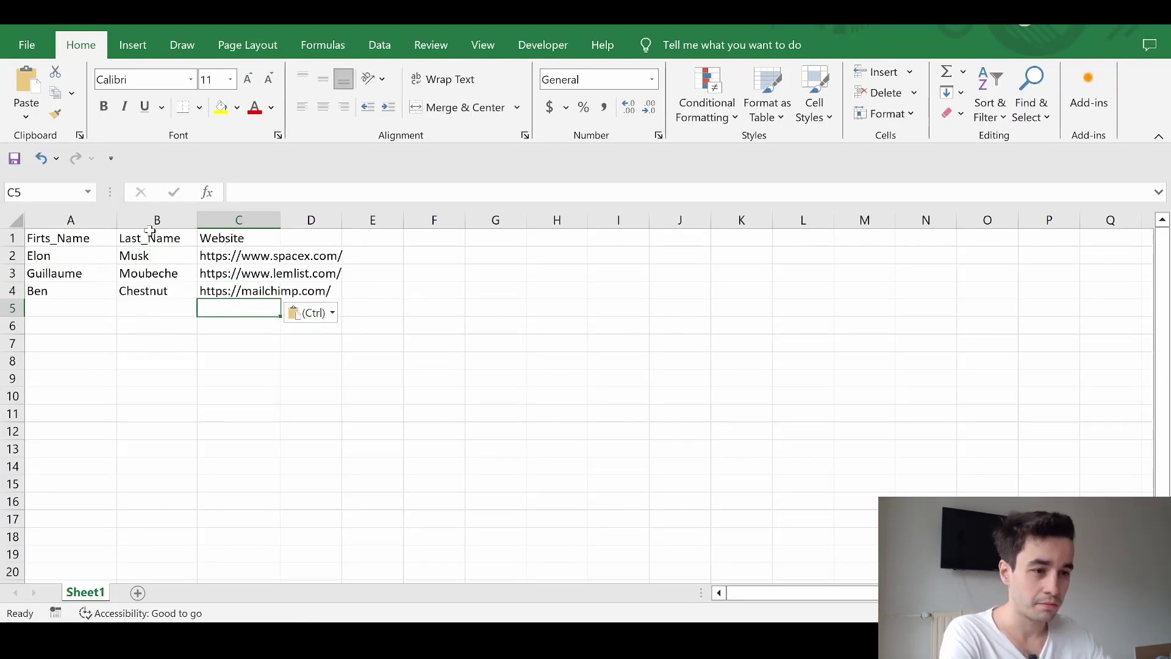
left_click(36, 41)
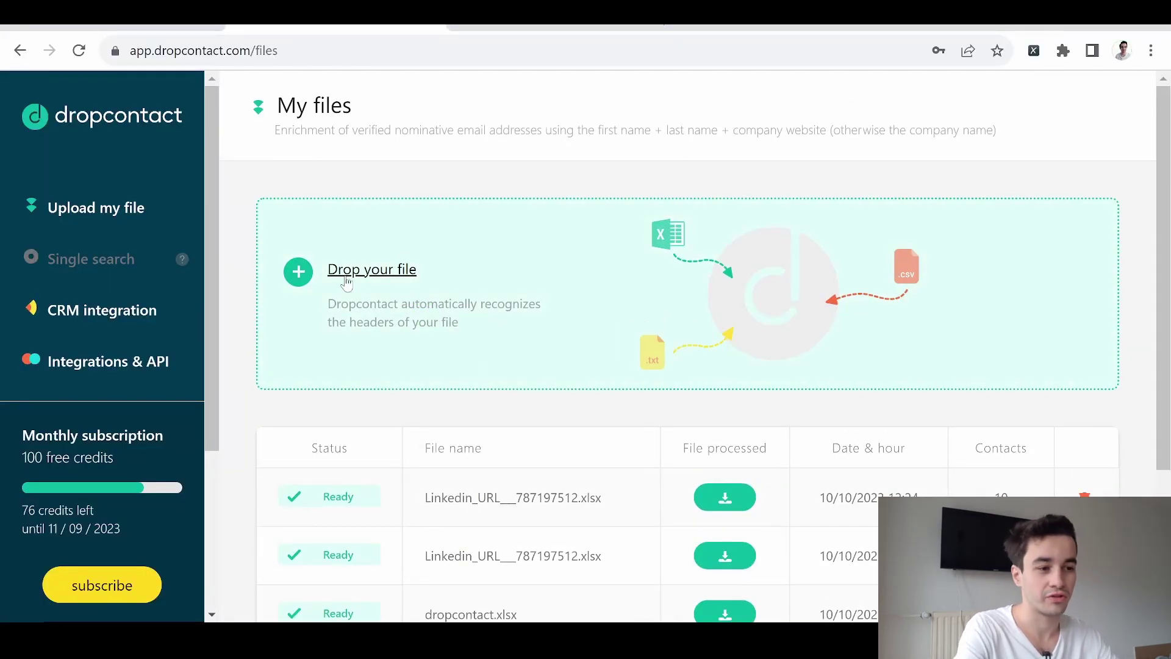
Start a file upload from the Drop your file zone on Dropcontact's My files page
left_click(346, 282)
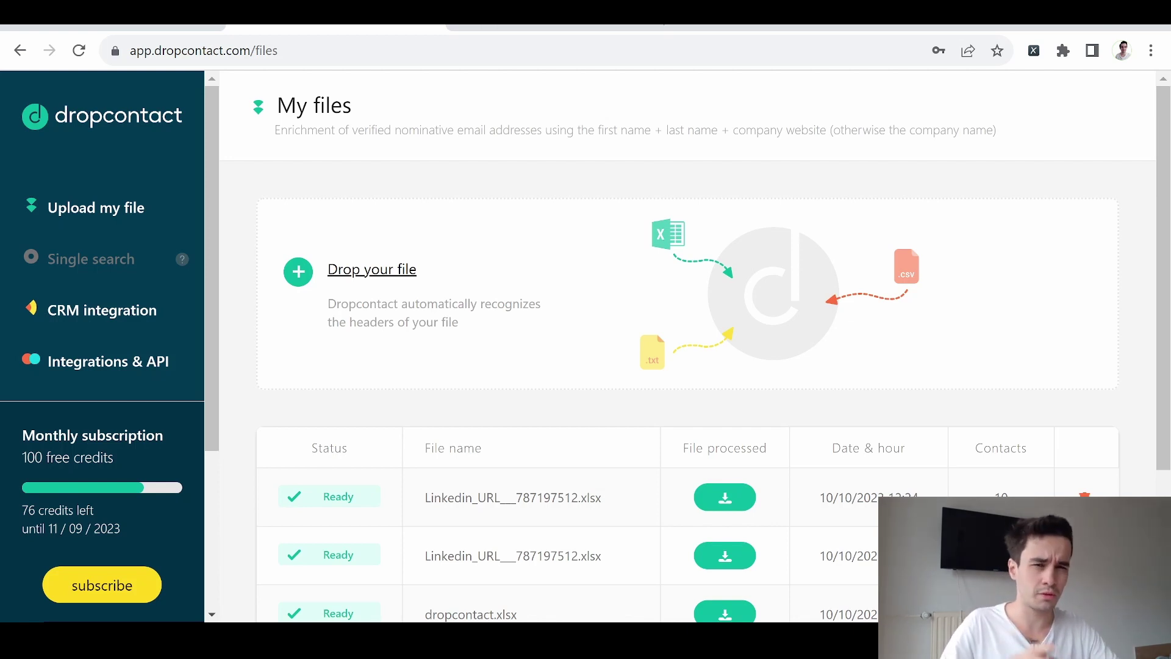
Upload Book1.xlsx, process it for 3 credits, and open the downloaded Book1_dropcontact.xlsx
left_click_drag(339, 275, 337, 274)
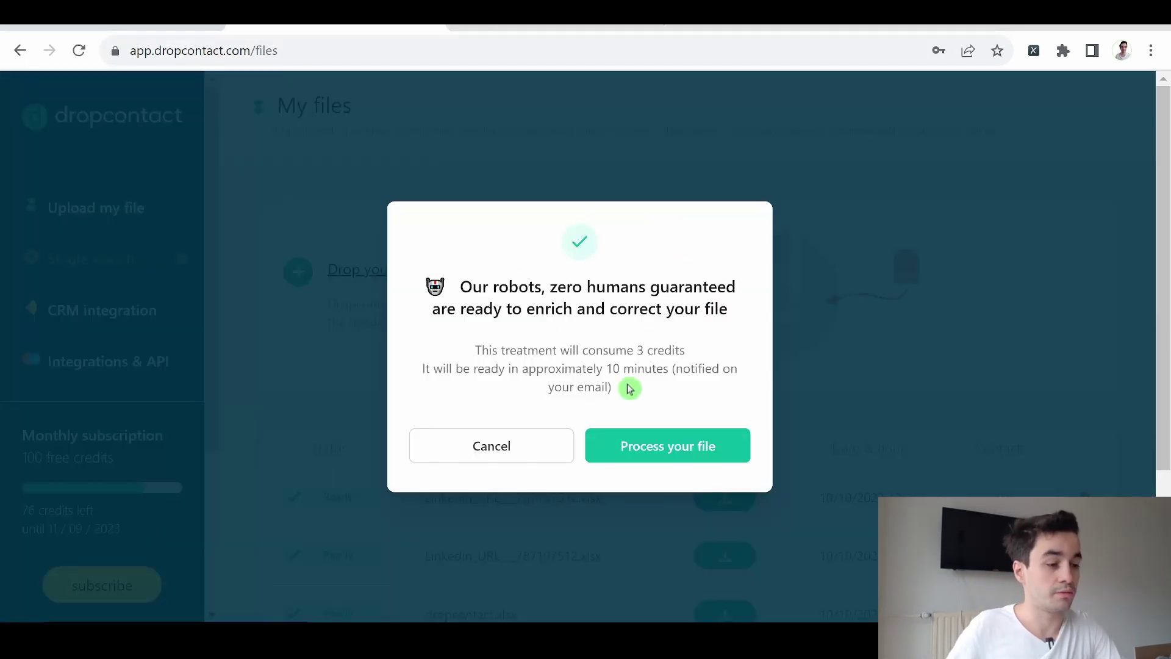
left_click(642, 446)
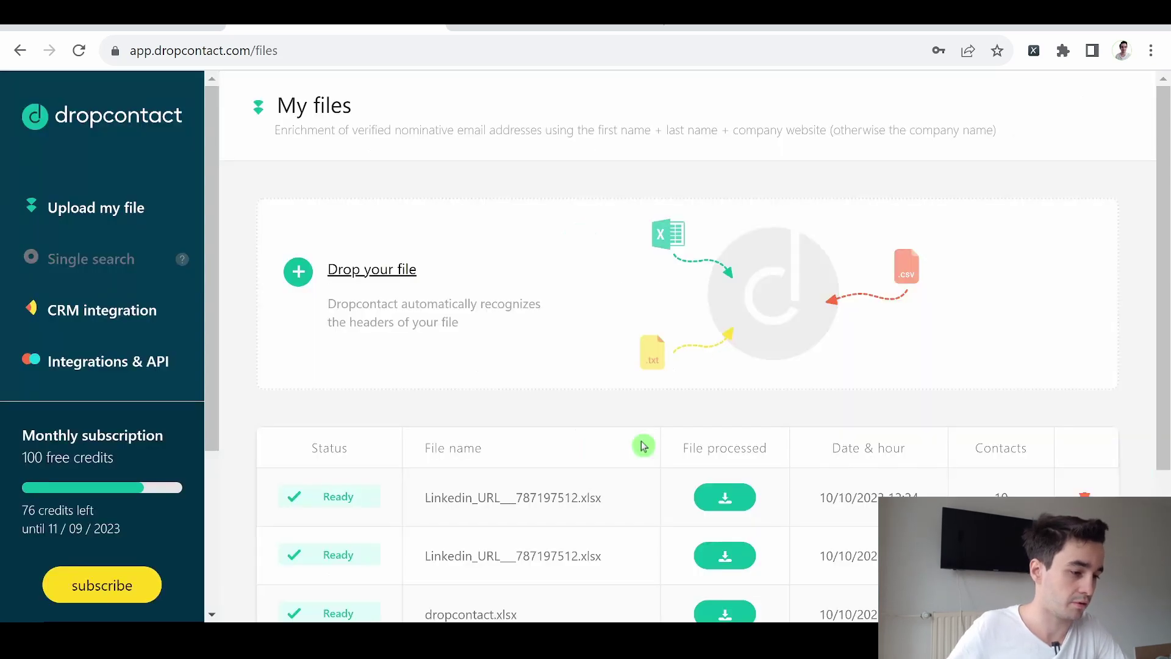
scroll(413, 413, "down", 1)
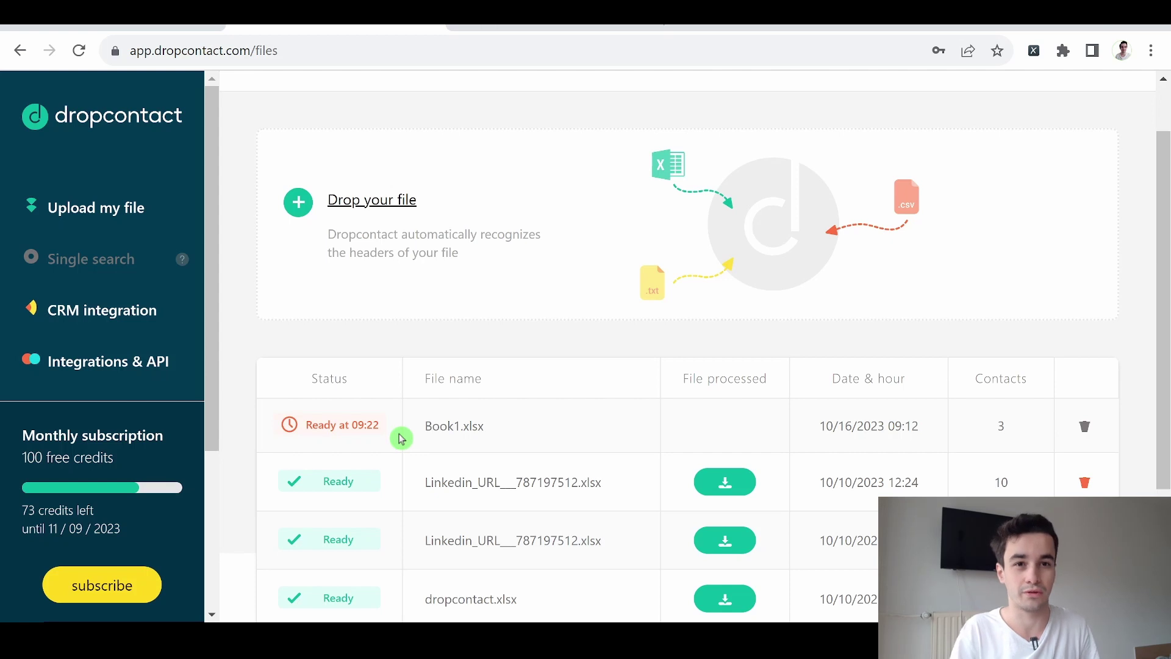
left_click(725, 427)
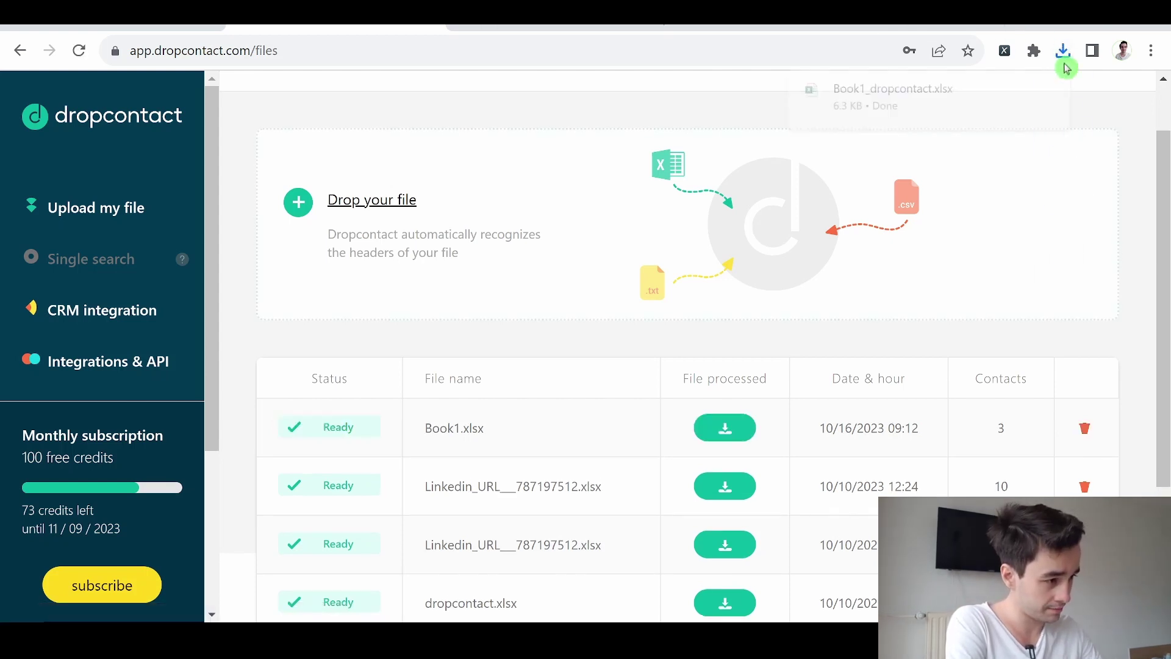
left_click(868, 105)
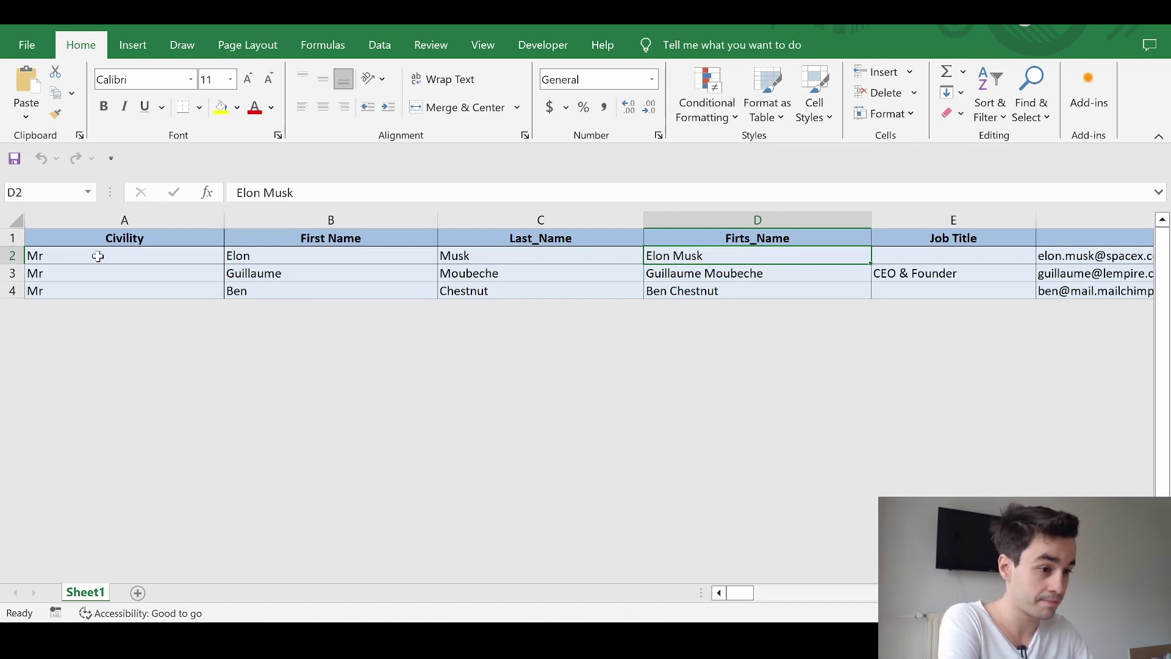
left_click(293, 256)
key("Right")
key("Right")
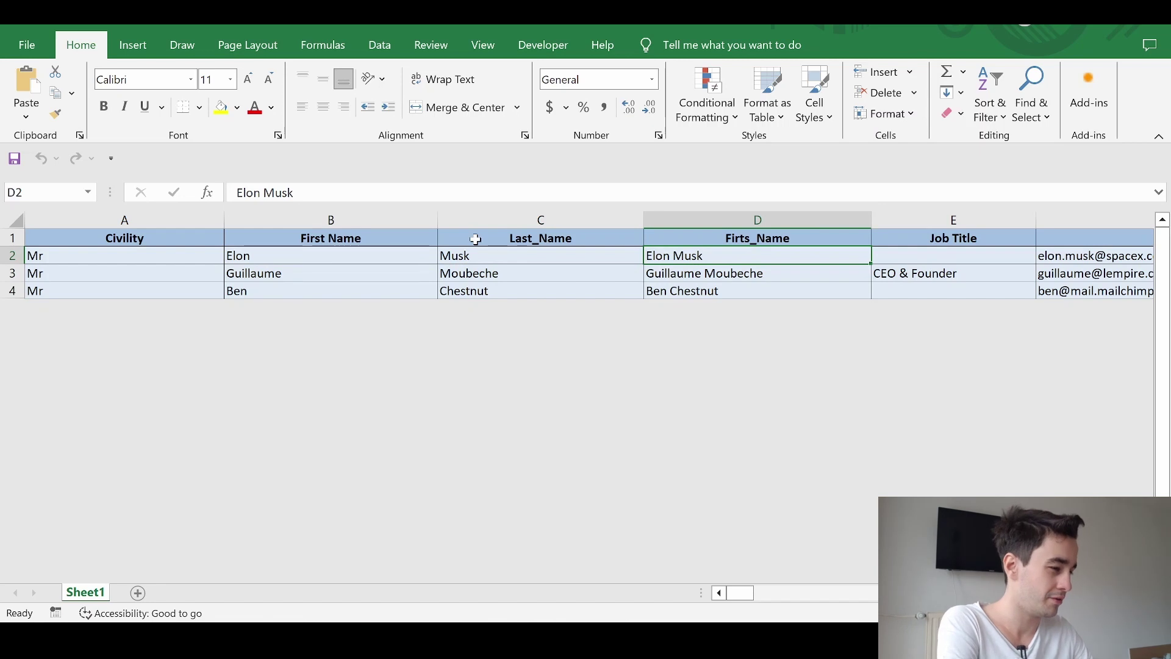
key("Right")
key("Right")
key("Right")
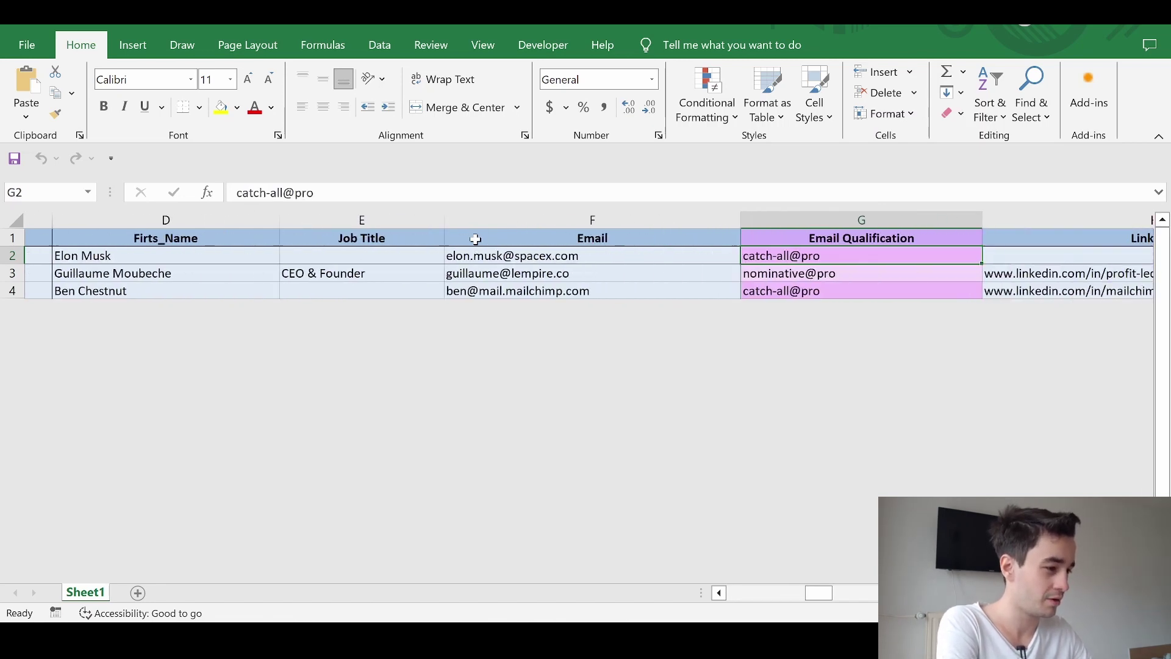
scroll(476, 239, "right", 2)
left_click(358, 256)
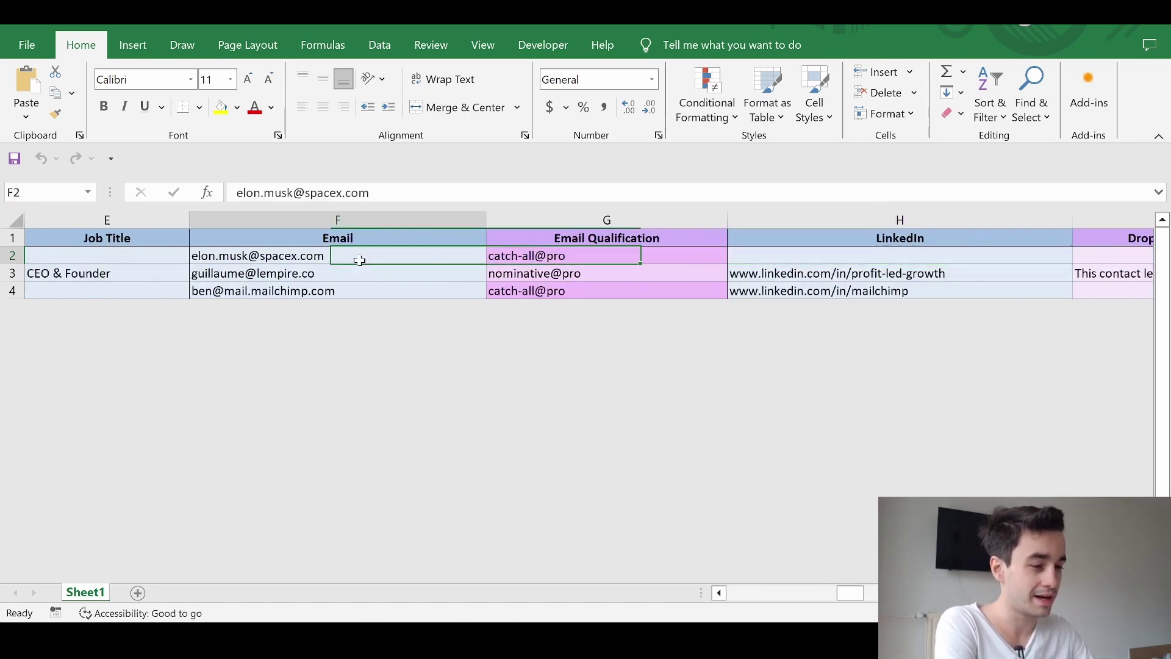
key("Down")
left_click(359, 260)
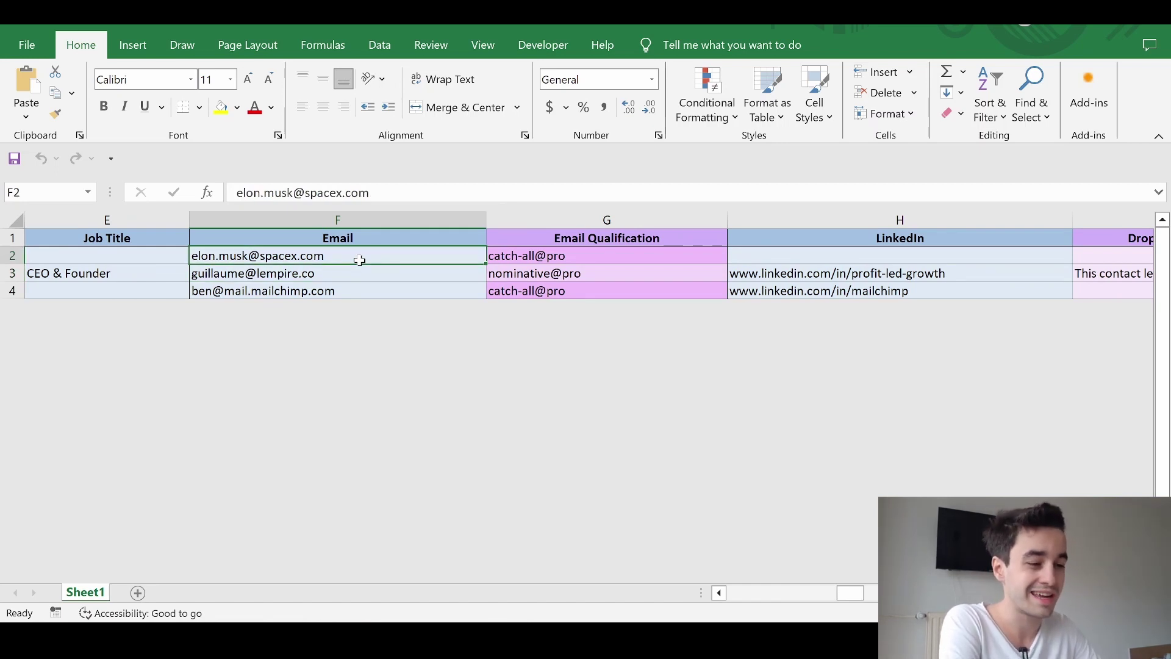
key("Right")
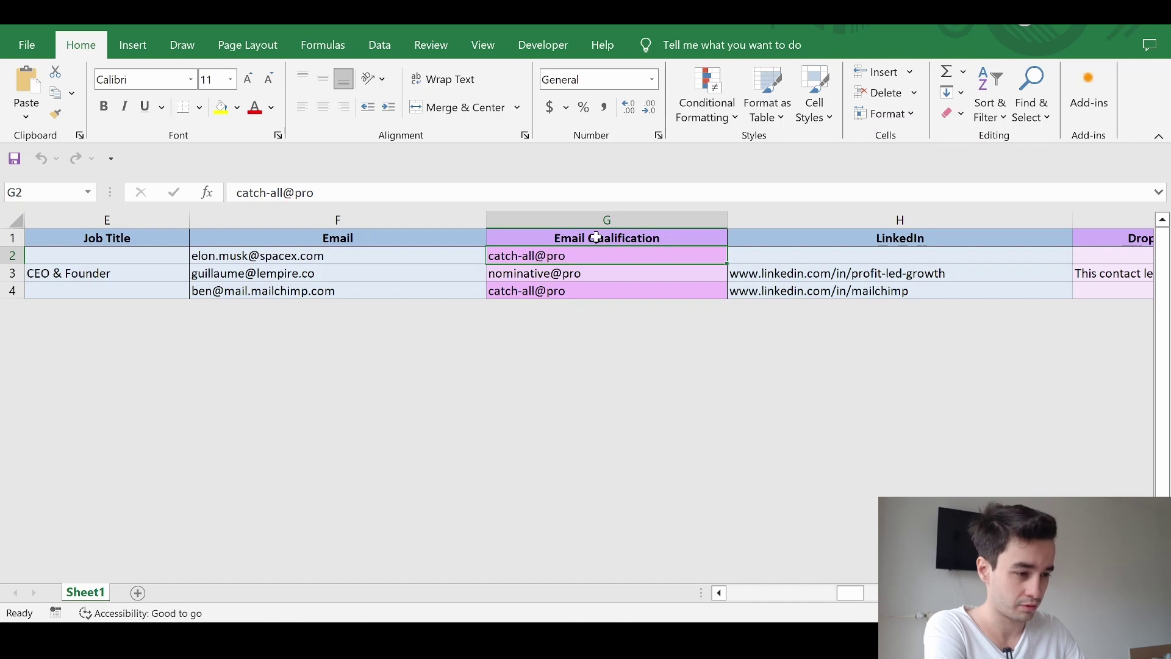
left_click(558, 273)
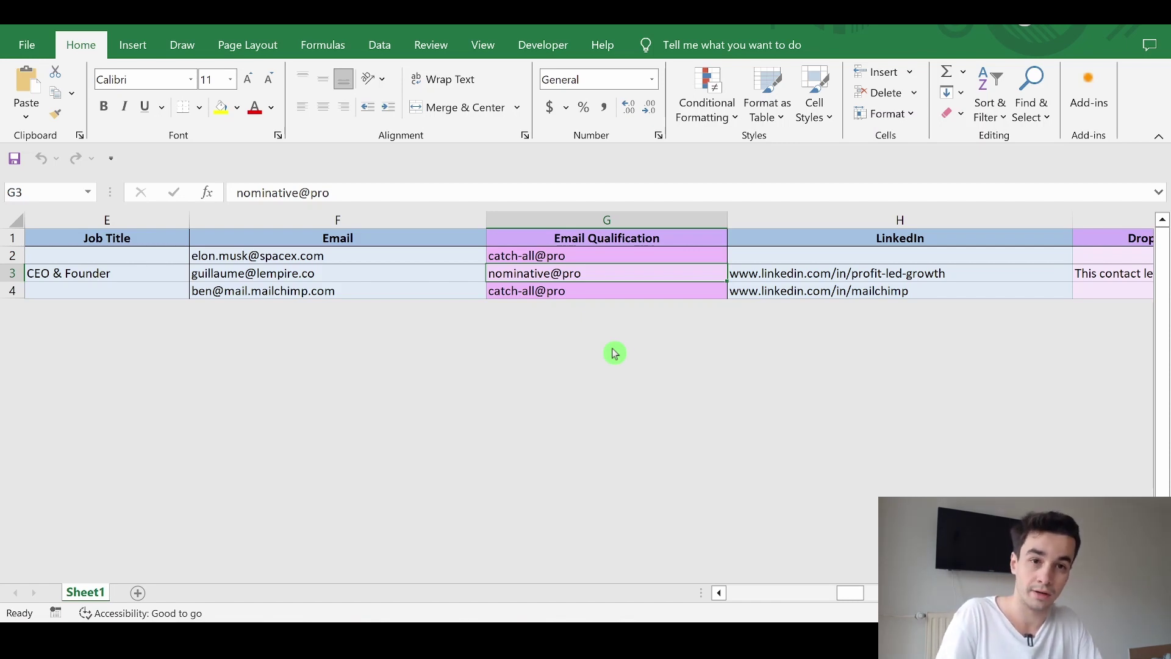
key("Down")
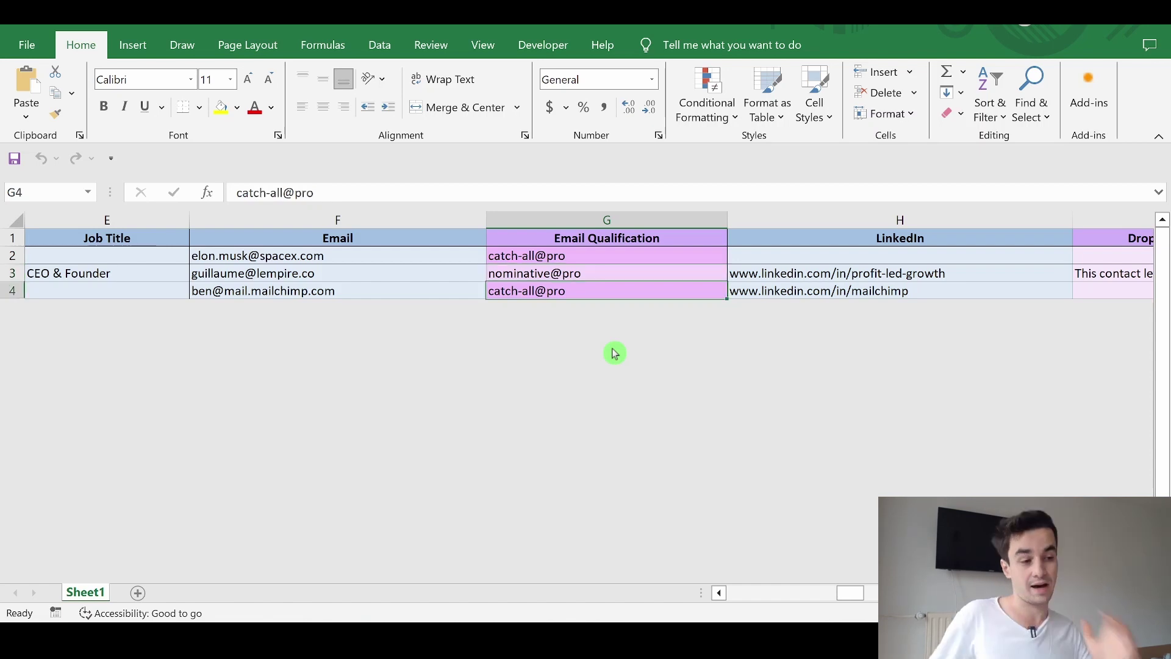
key("Up")
key("Up")
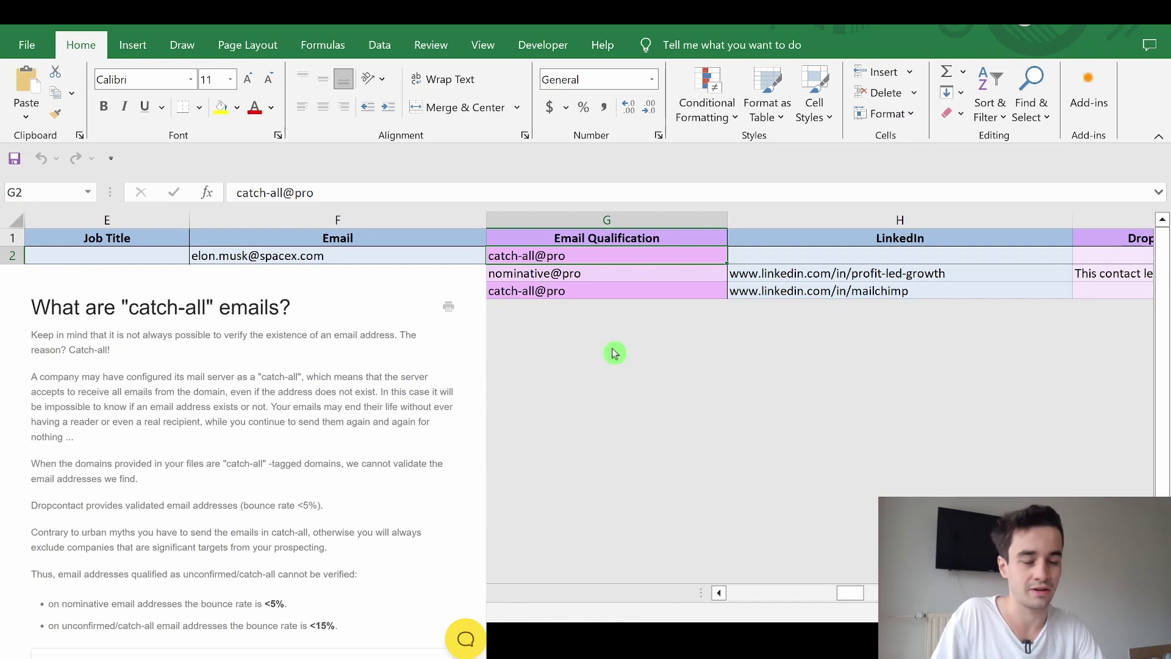
key("Left")
key("Right")
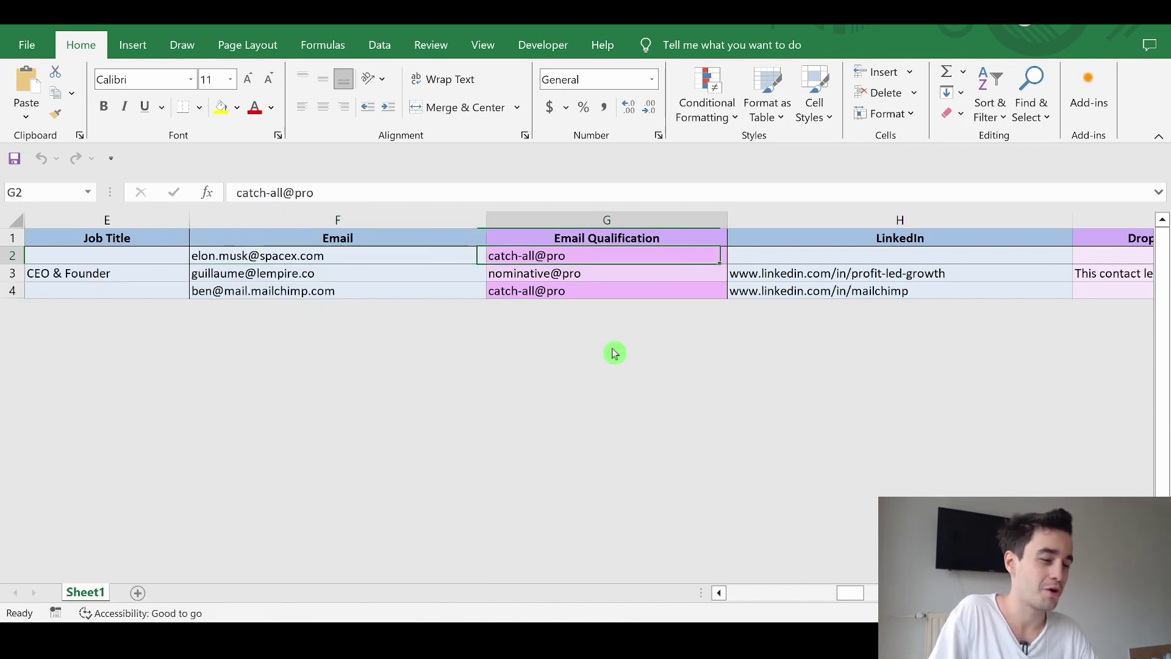
key("Left")
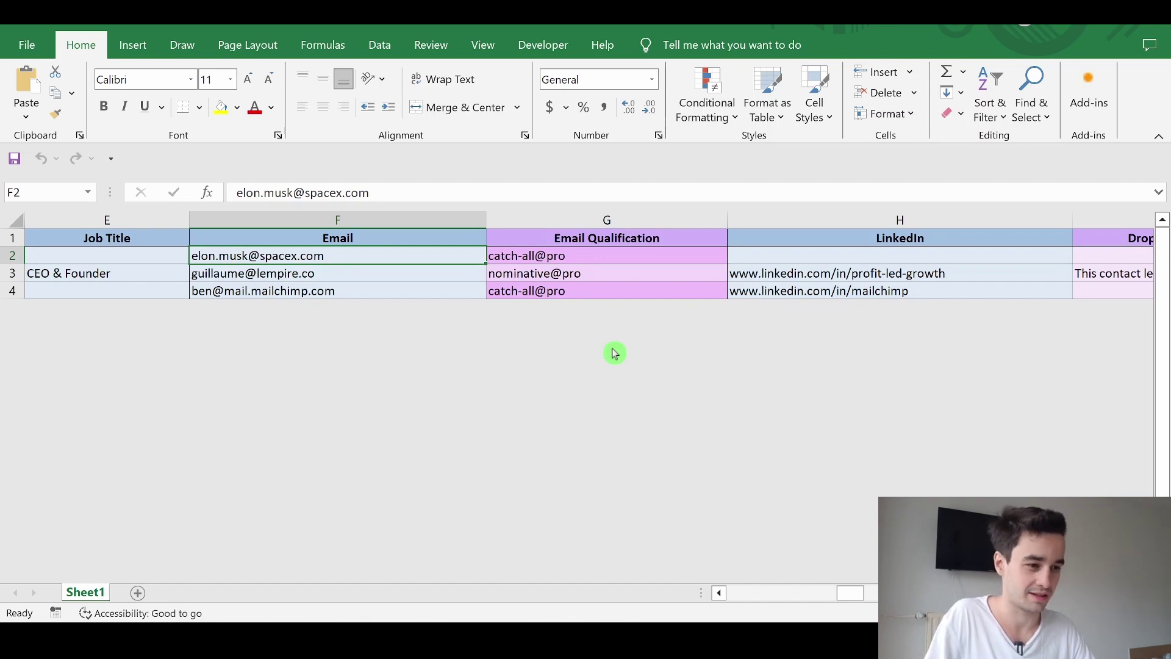
Review the Lempire row's LinkedIn, Dropcontact informations, company, website and Notes columns
key("Down")
key("Right")
key("Right")
key("Down")
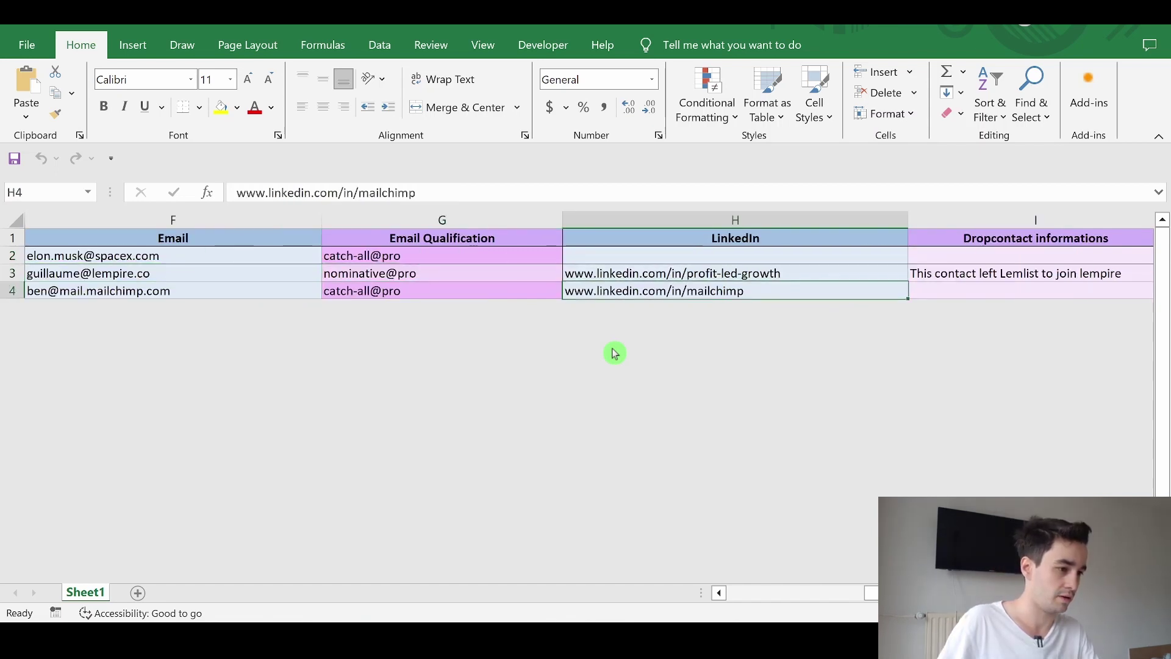
key("Right")
key("Up")
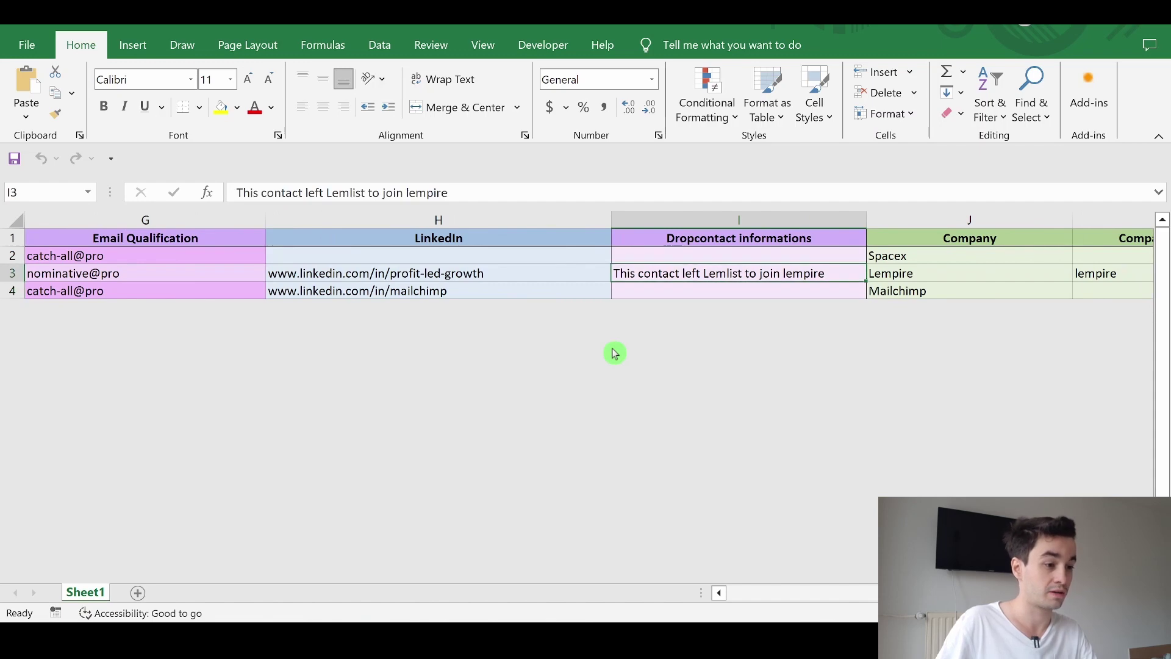
key("Right")
key("Right")
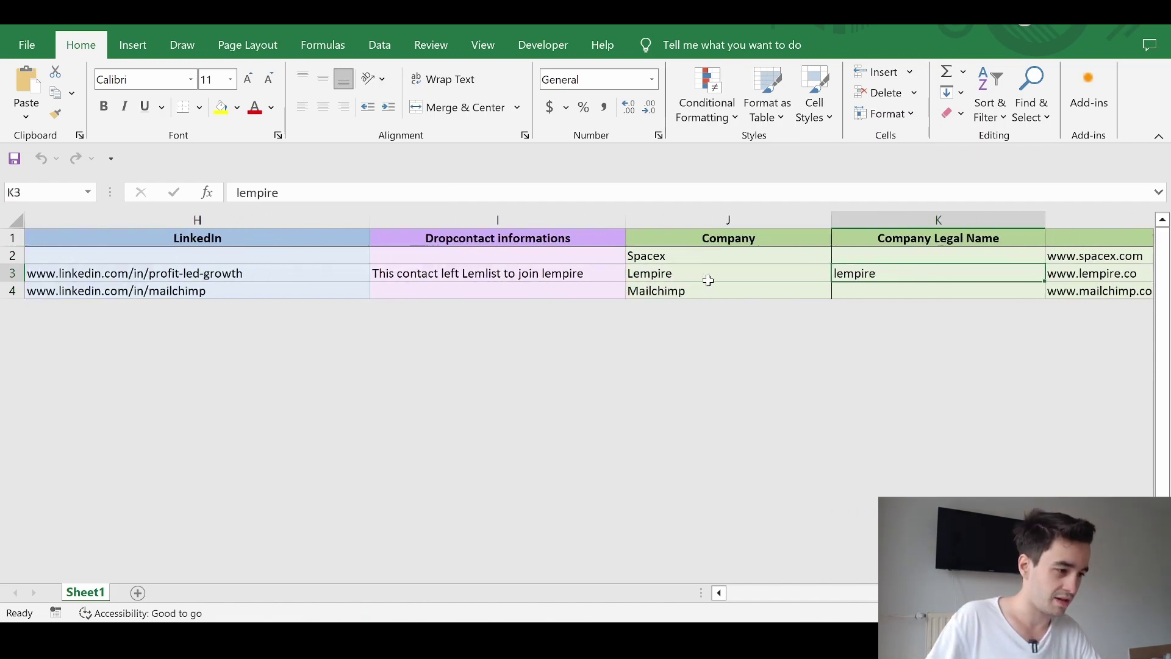
key("Right")
key("Right")
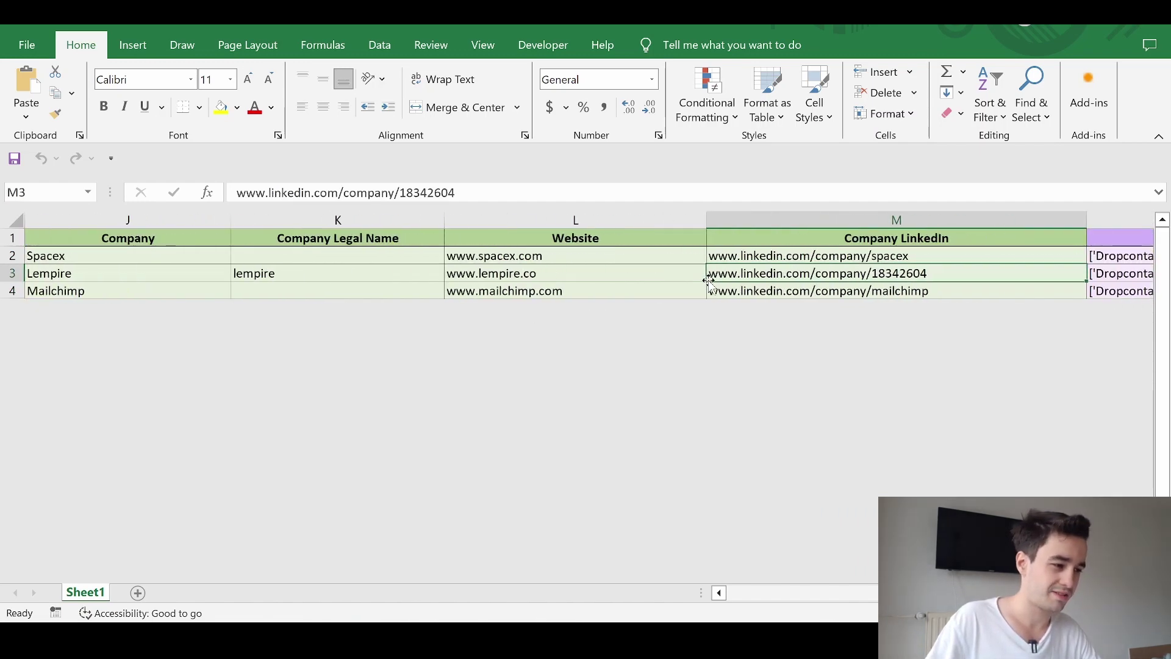
key("Right")
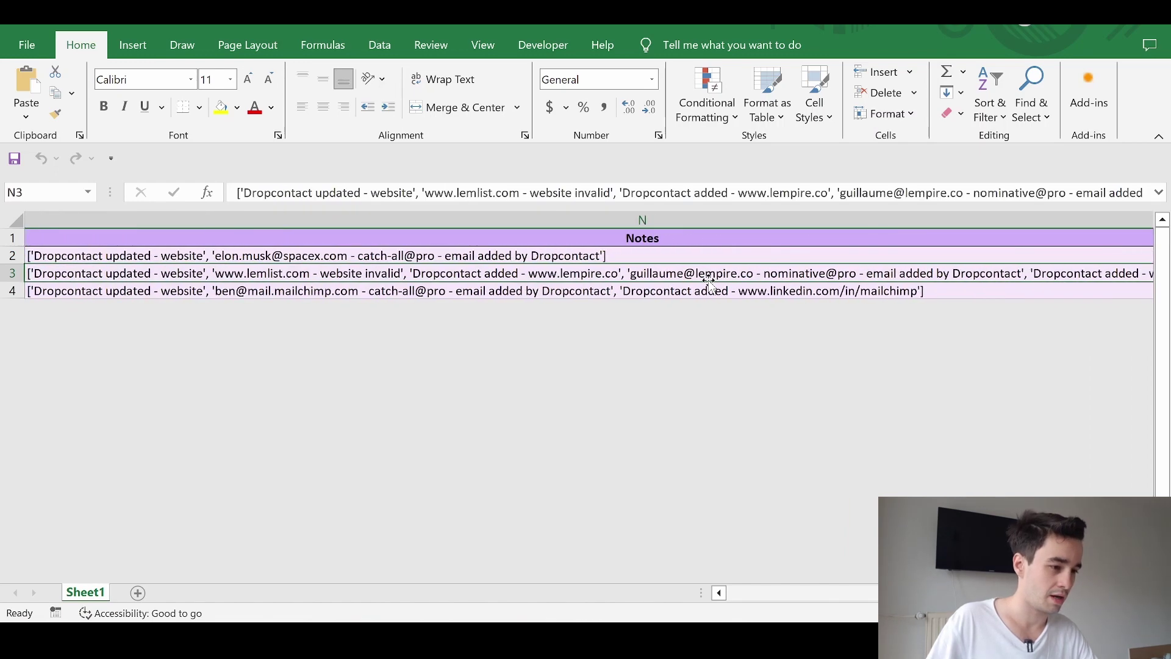
key("Left")
key("Left")
key("Left")
key("Left")
key("Left")
key("Left")
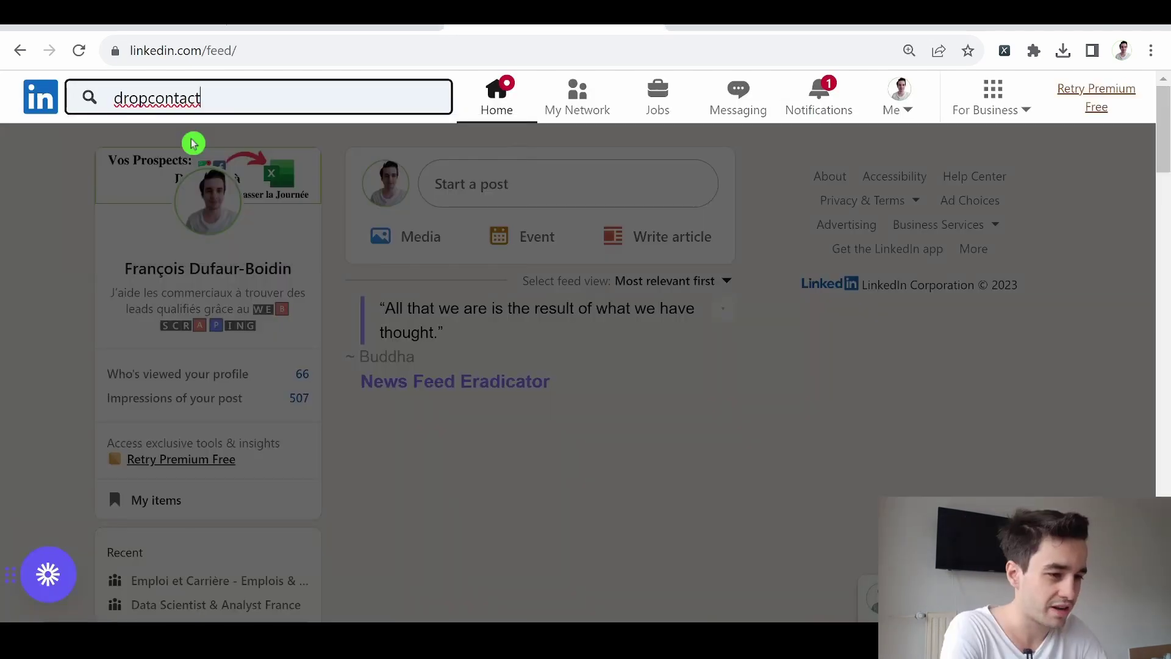
Search LinkedIn for Dropcontact, open its company page and list its 24 employees
left_click(194, 144)
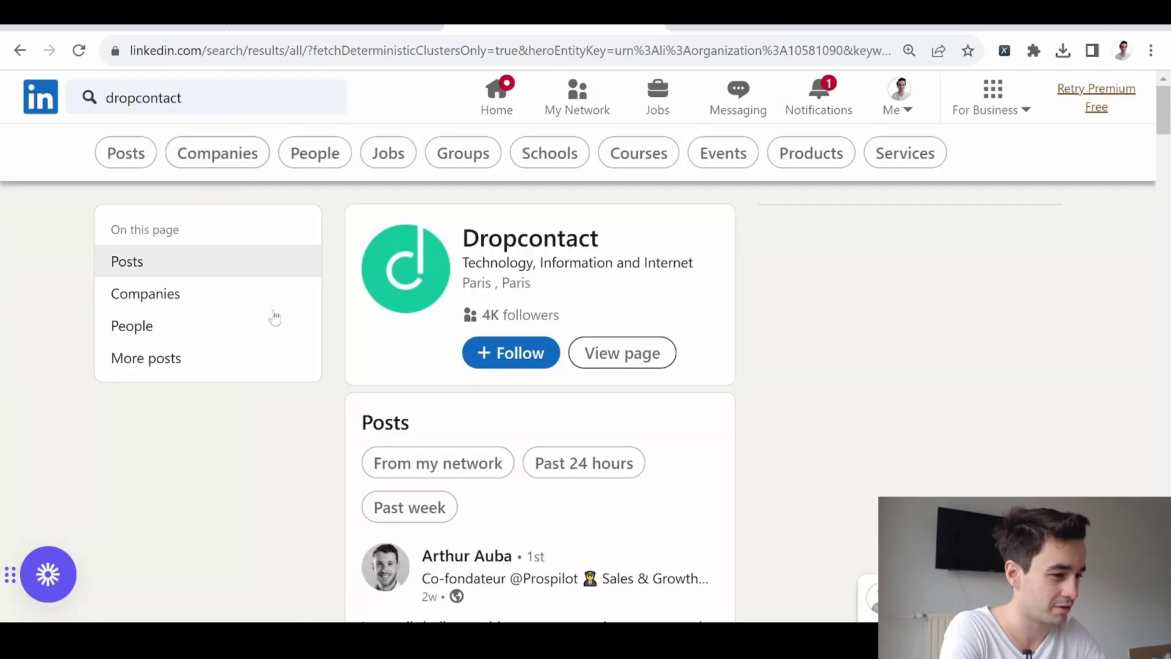
left_click(555, 269)
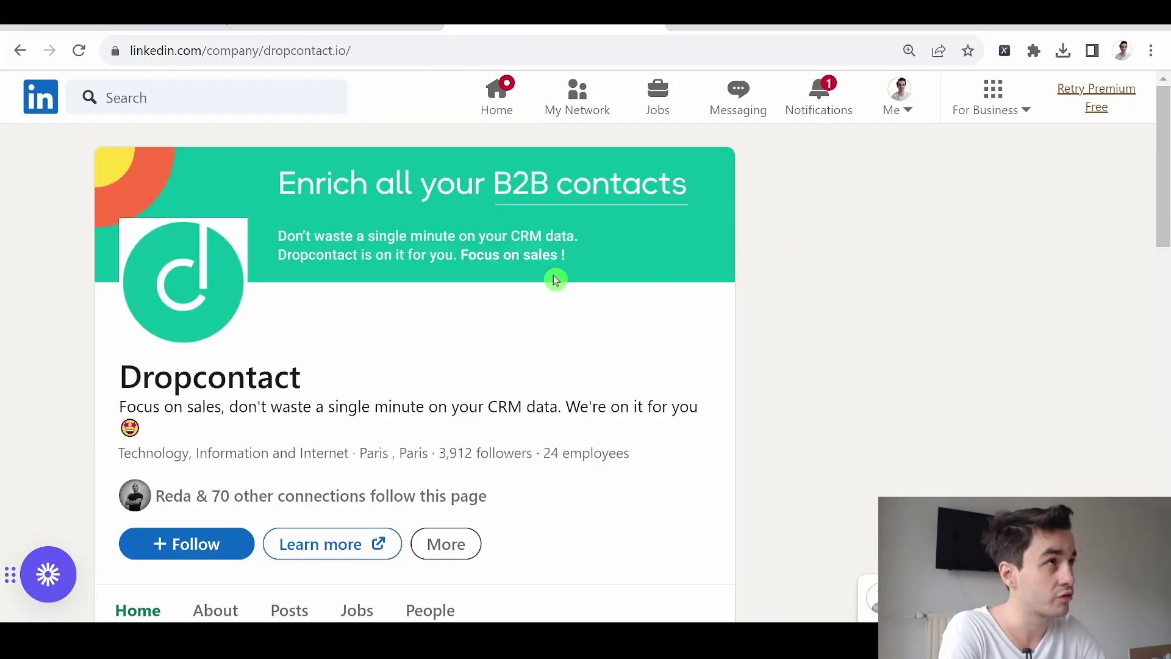
scroll(421, 366, "down", 3)
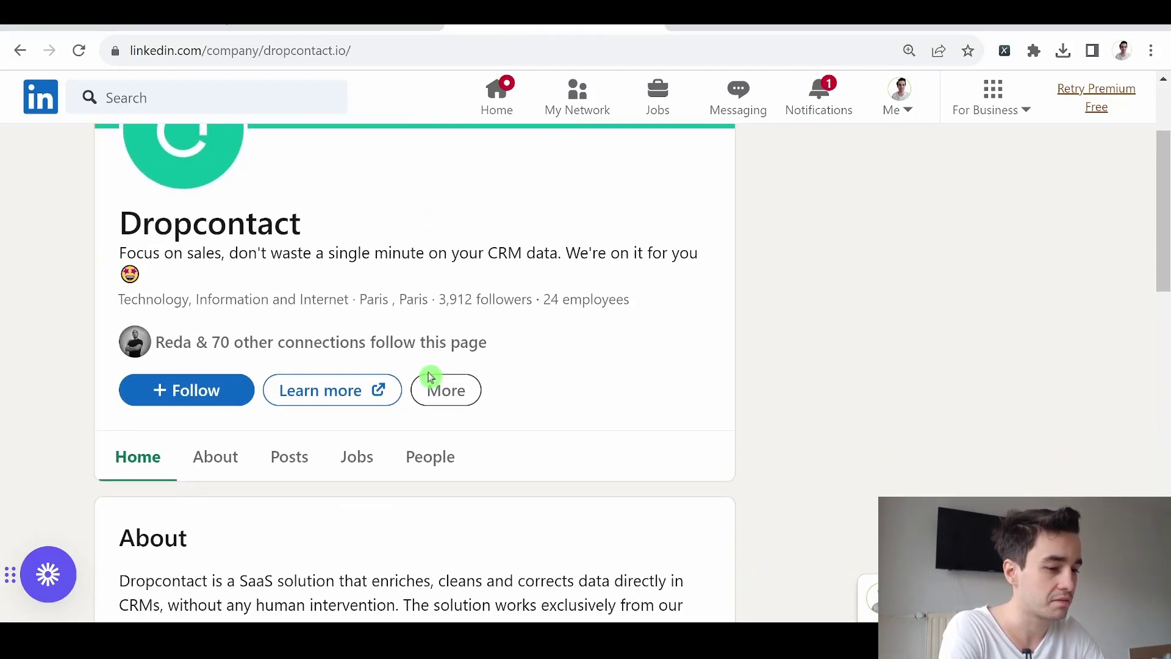
left_click(558, 299)
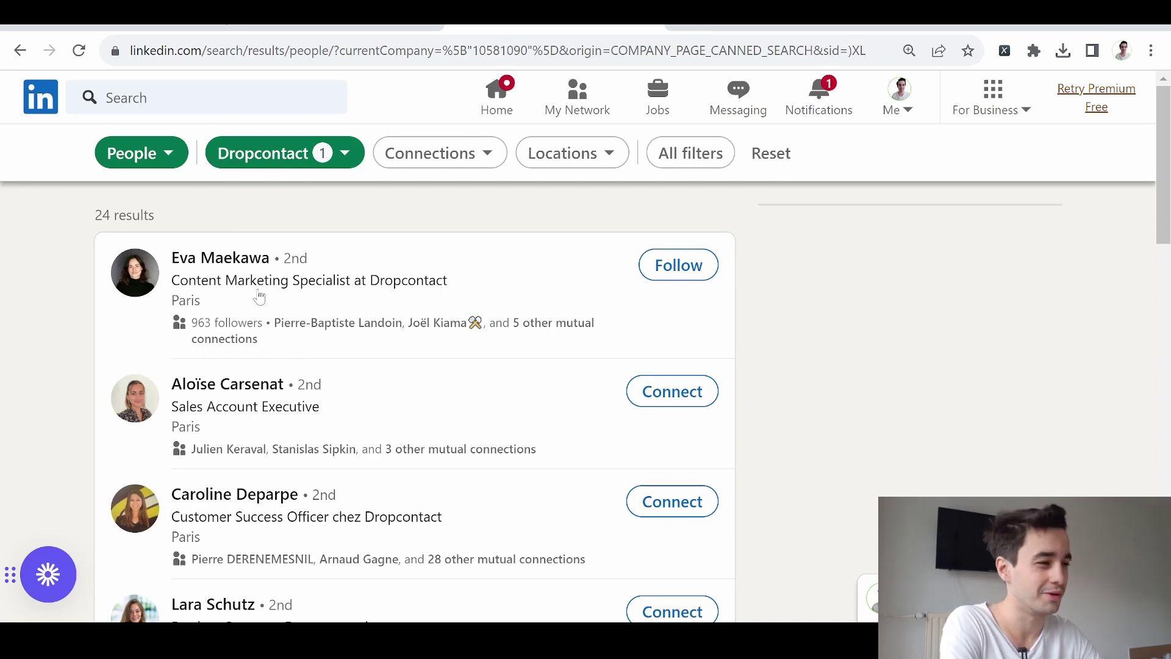
left_click(1036, 54)
Create a new Data Miner recipe selecting the people rows with a 'LinkedIn URL' column
left_click(818, 483)
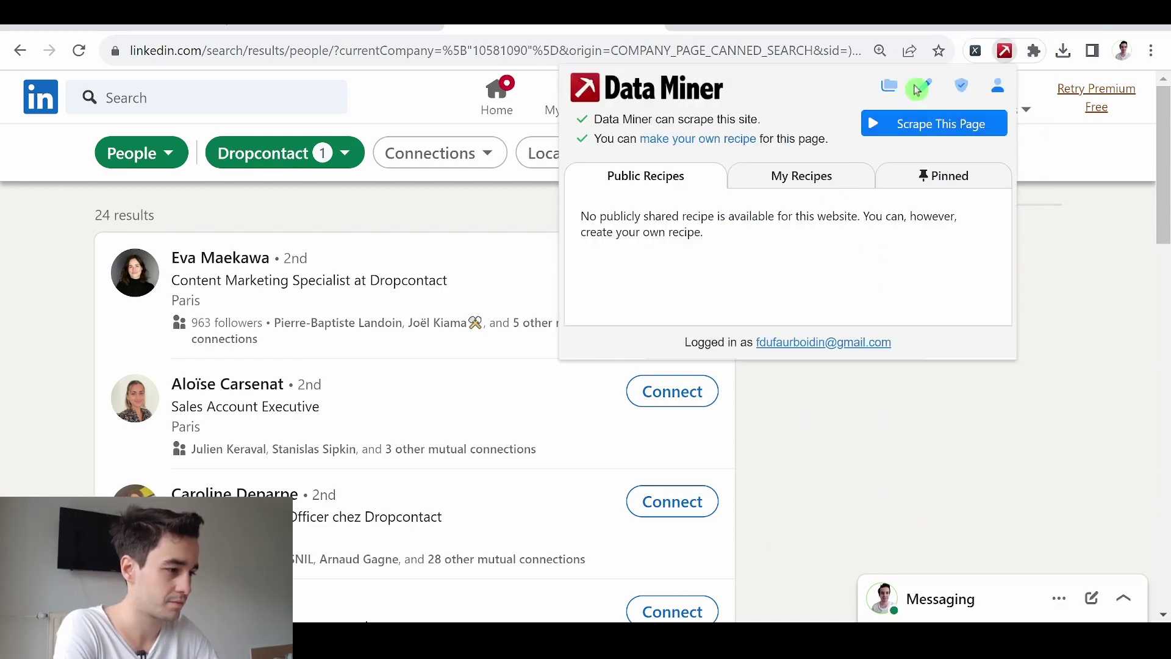
left_click(917, 89)
left_click(803, 115)
left_click(916, 116)
left_click(902, 303)
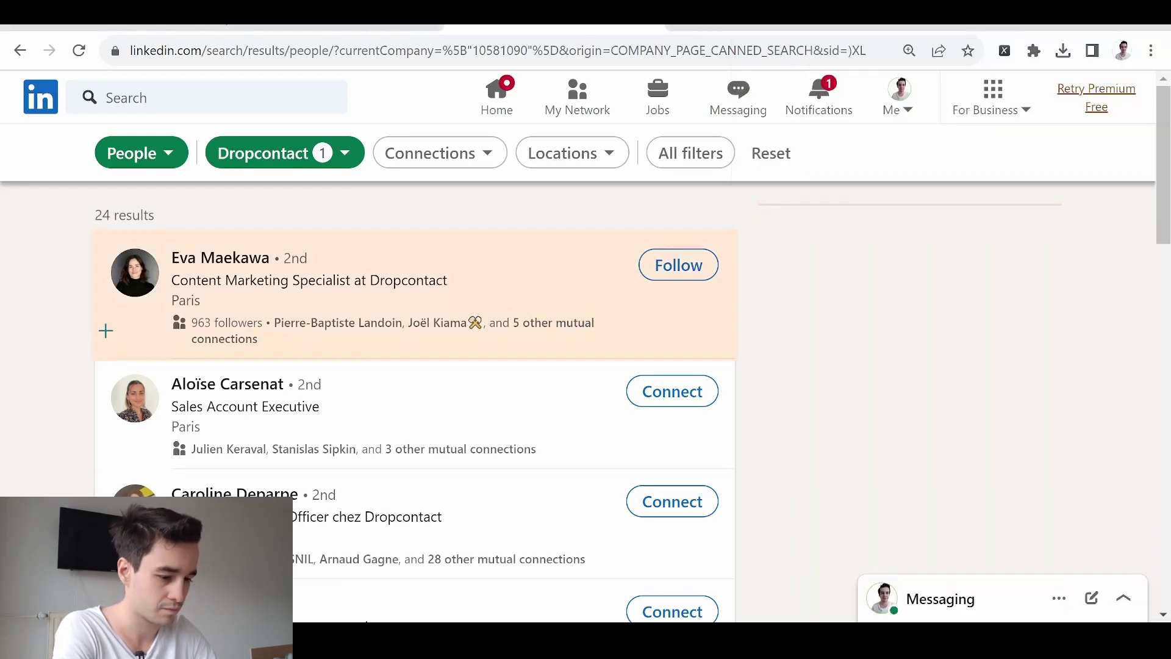
left_click(105, 331)
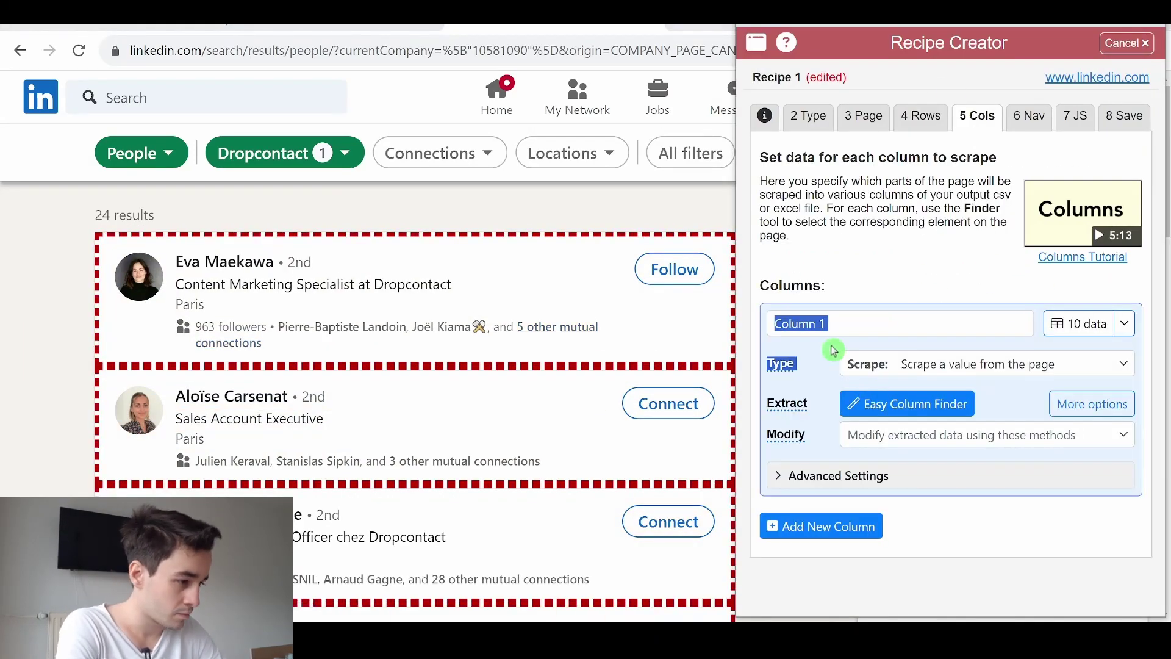
type("LinkedIn URL")
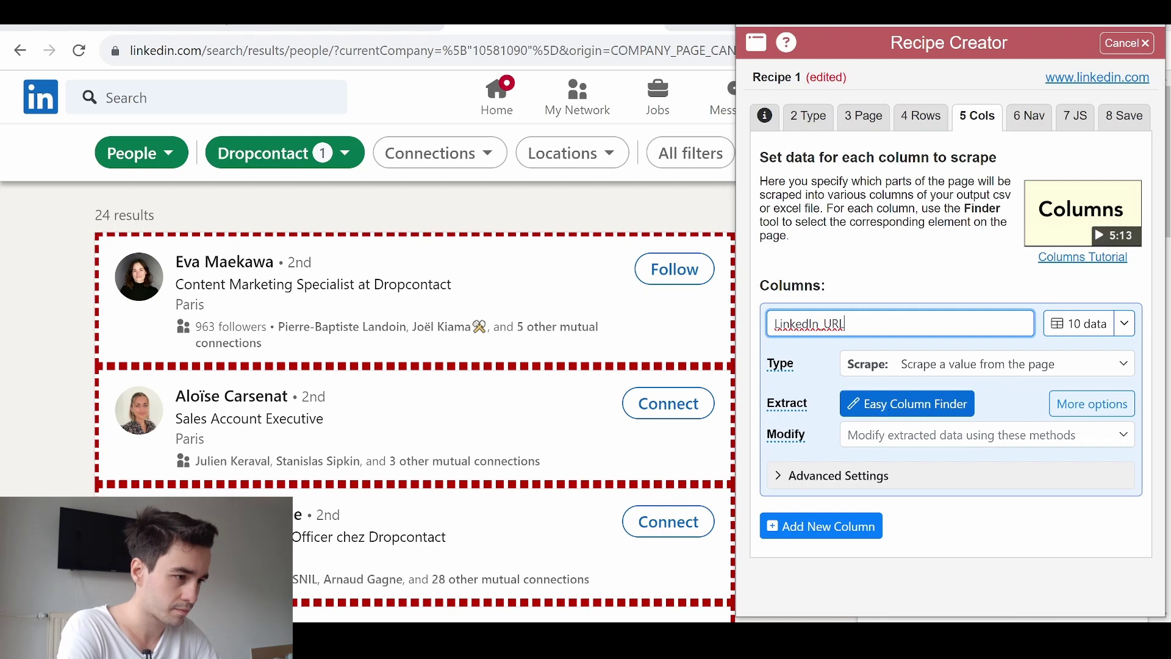
left_click(907, 403)
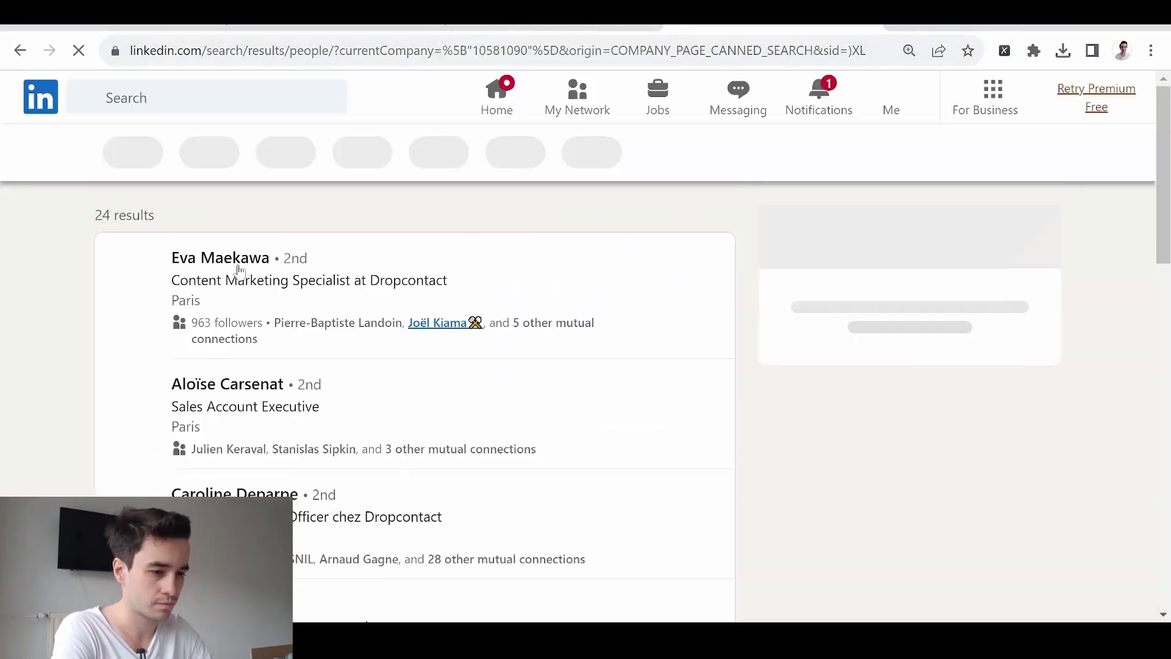
Set the column to extract link URLs via the app-aware-link selector and preview ten profile URLs
key("ctrl+shift+i")
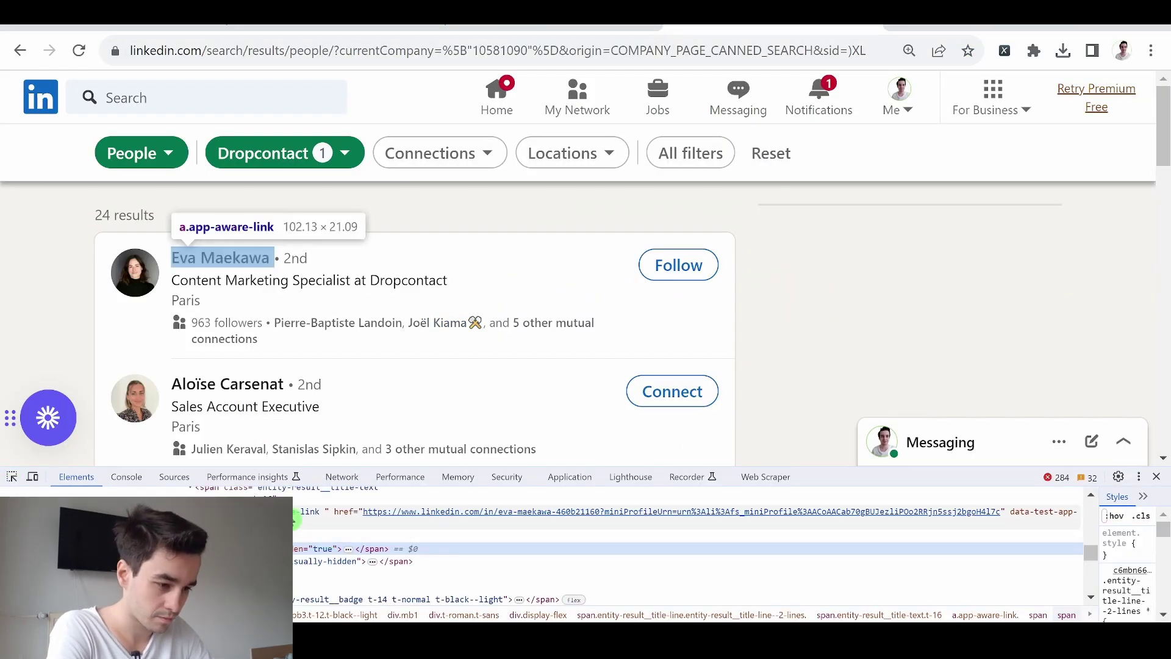
left_click(295, 516)
key("ctrl+shift+i")
left_click(873, 482)
left_click(903, 516)
left_click(854, 395)
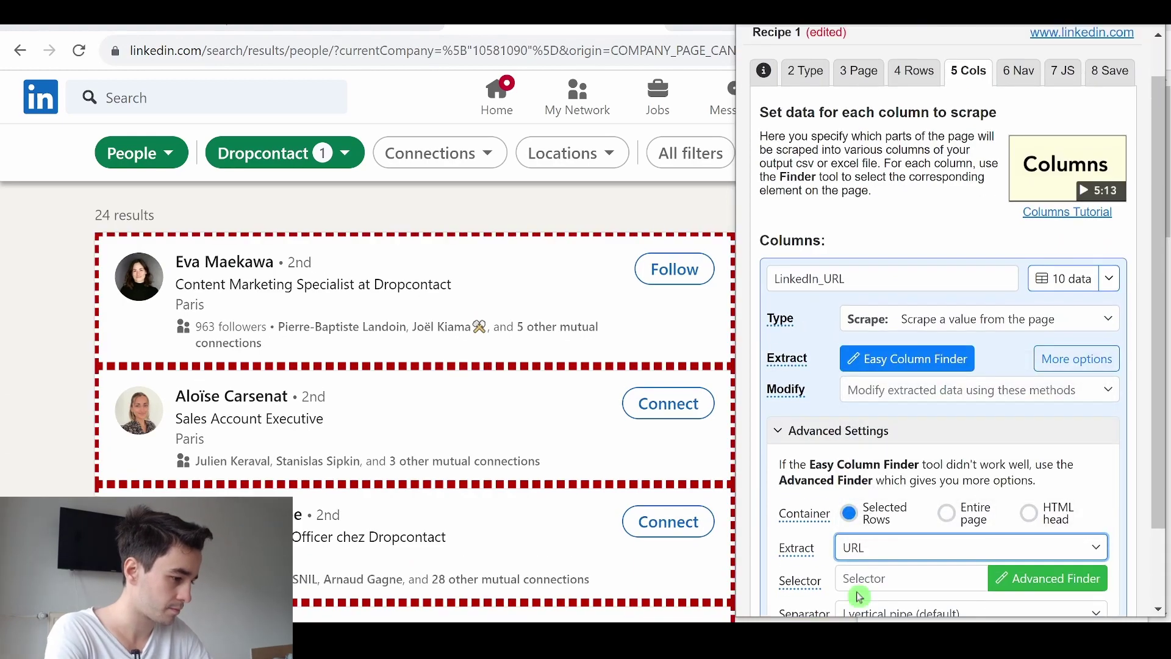
left_click(860, 592)
type("a[class=\"app-aware-link\"]")
scroll(1097, 412, "down", 2)
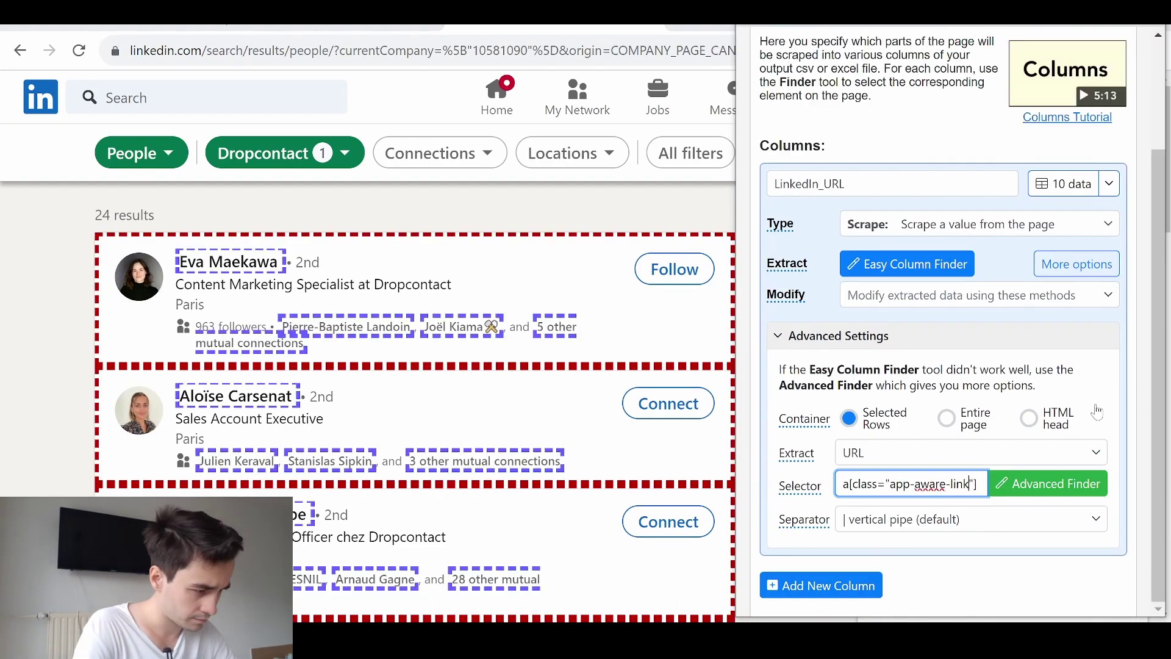
left_click(1063, 183)
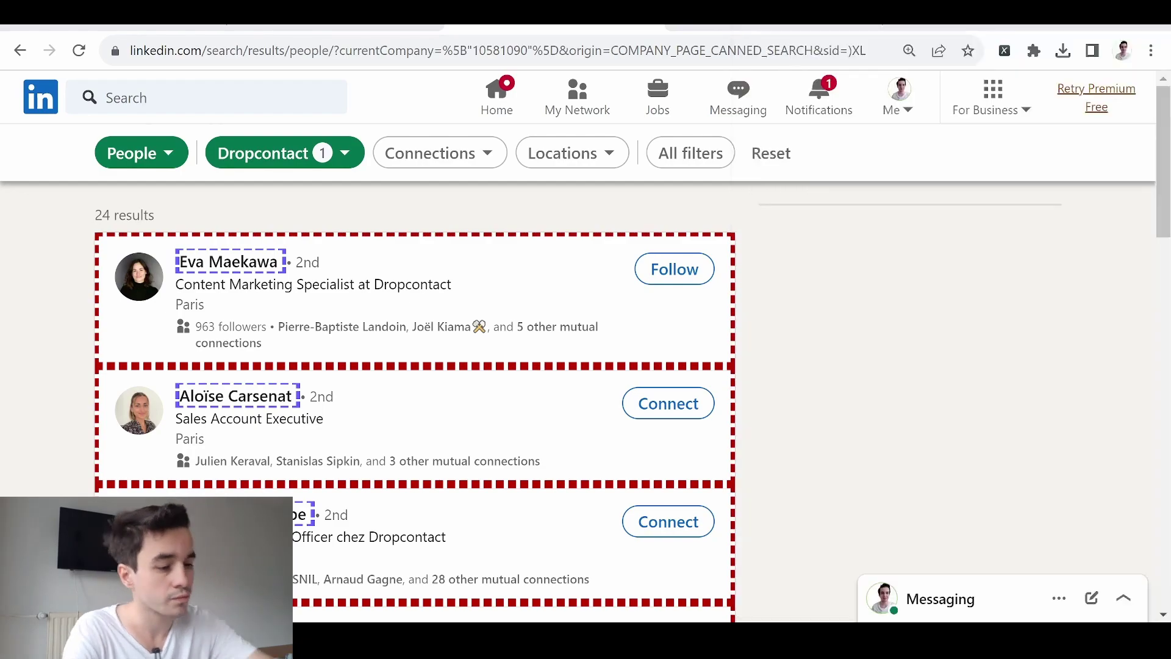
Download Recipe 1's 10 scraped results as an Excel file
scroll(415, 366, "down", 15)
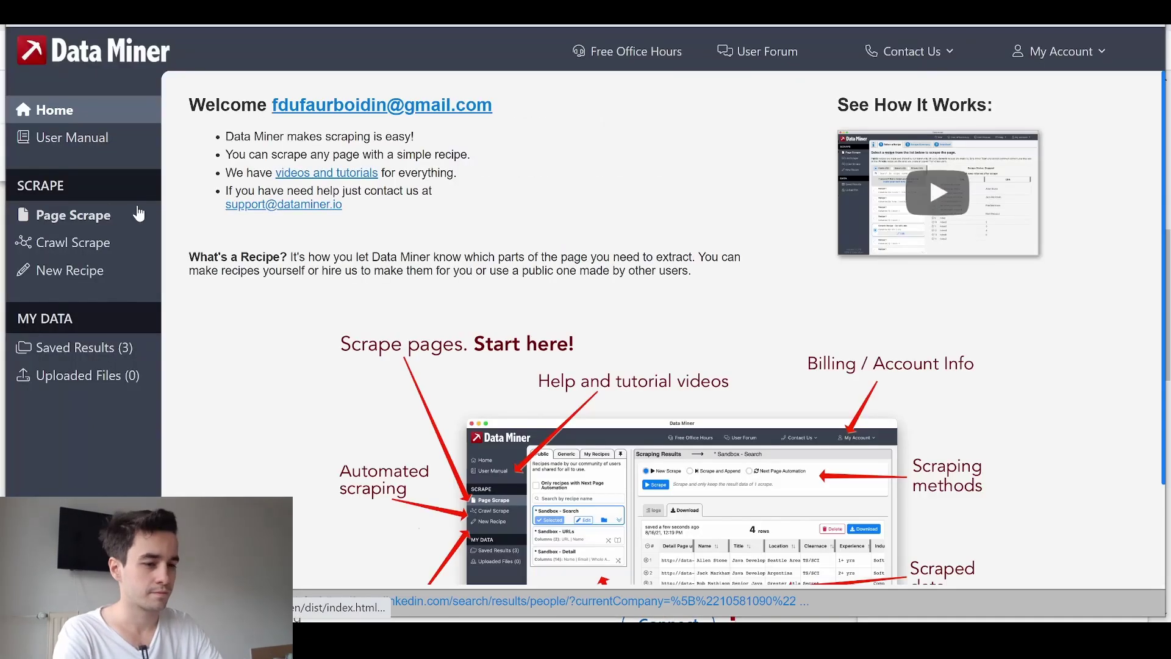
left_click(139, 214)
left_click(1066, 287)
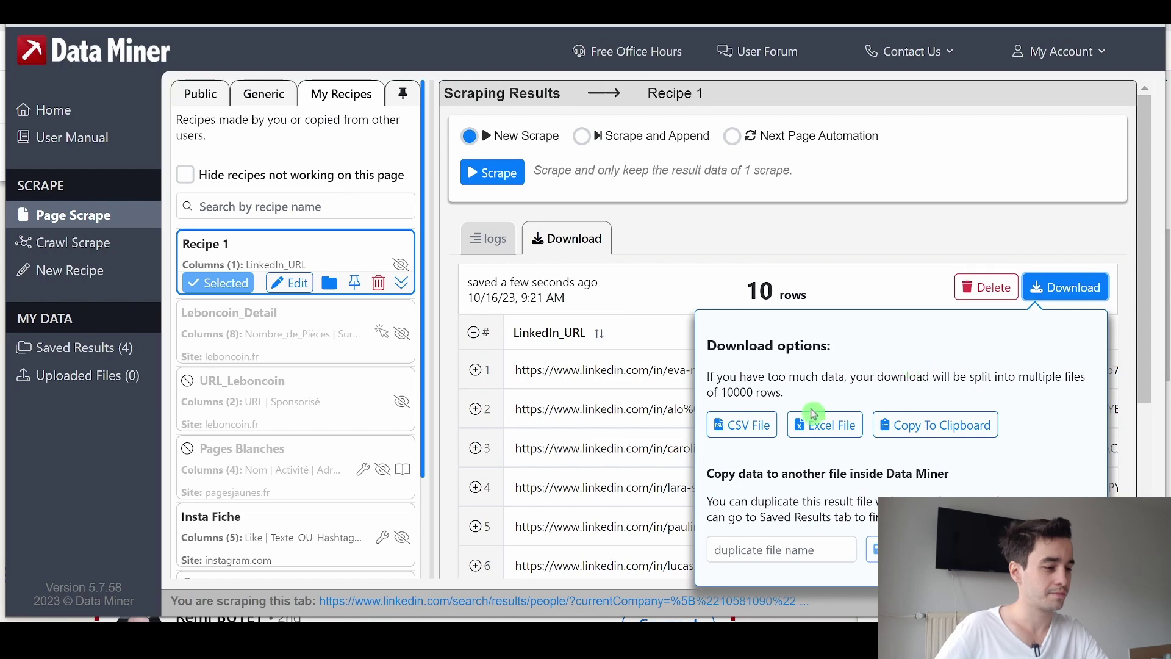
left_click(823, 424)
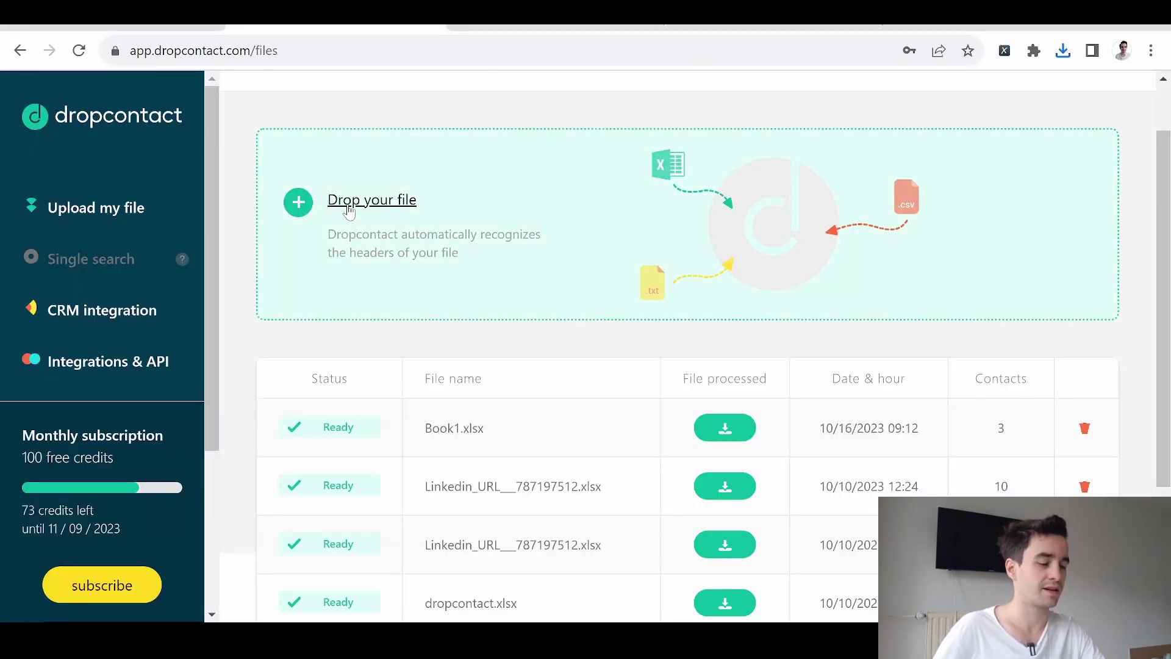
Upload the Recipe_1 Excel file to Dropcontact and view the enriched email column
left_click_drag(343, 209, 345, 211)
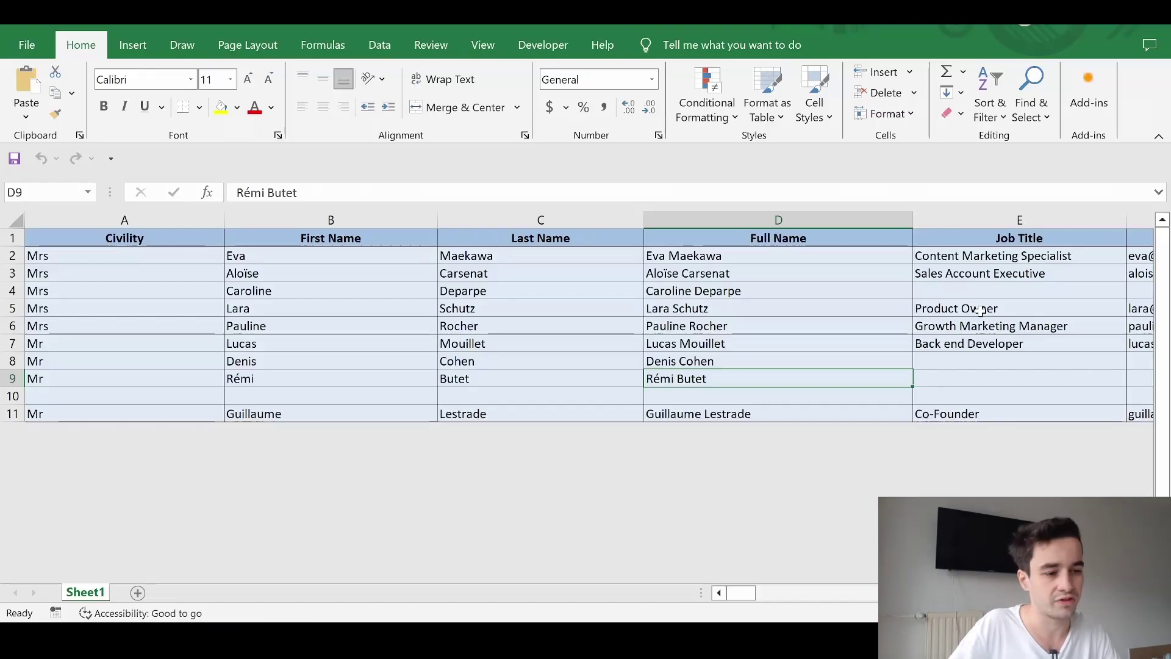
key("Right")
key("Right")
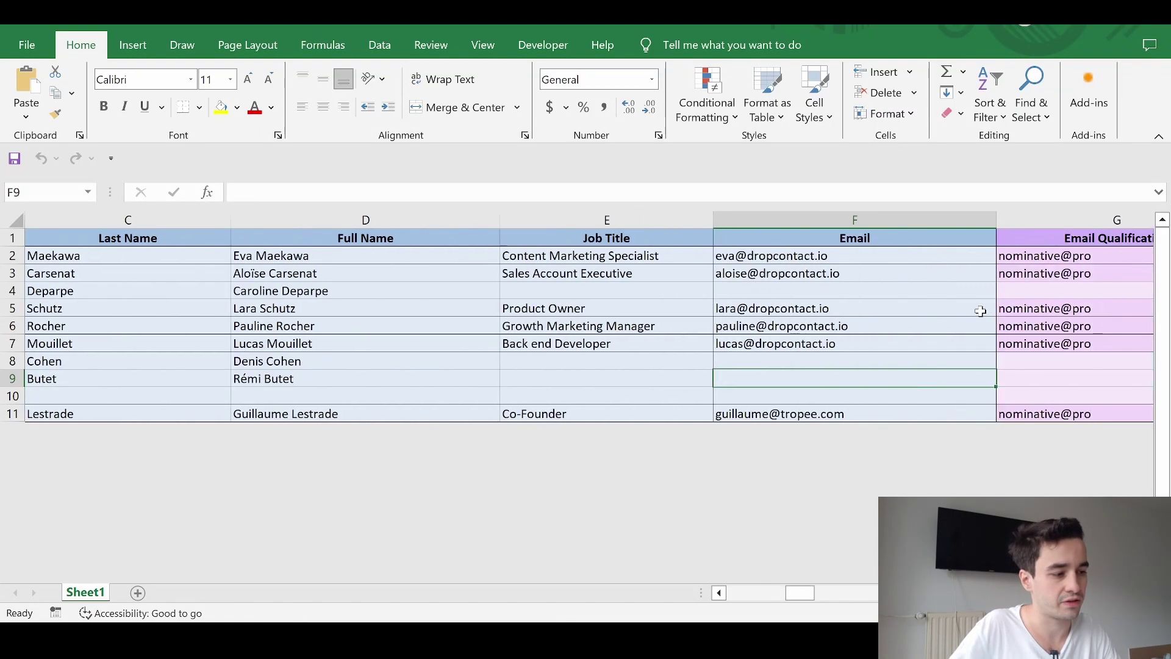
key("Right")
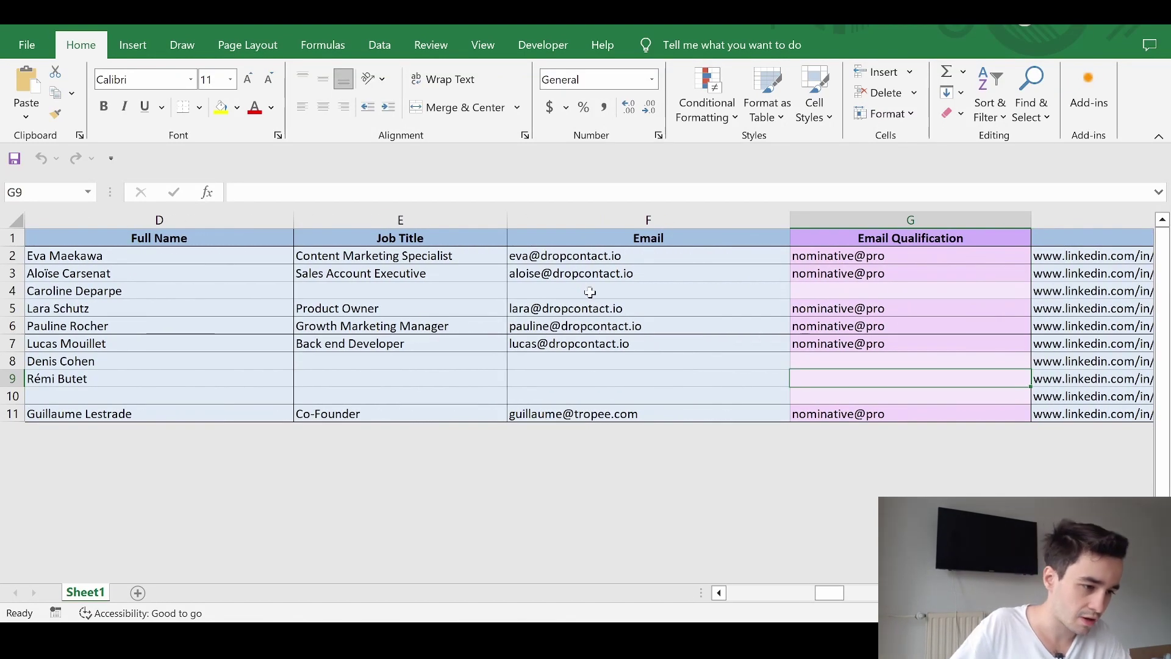
left_click(566, 490)
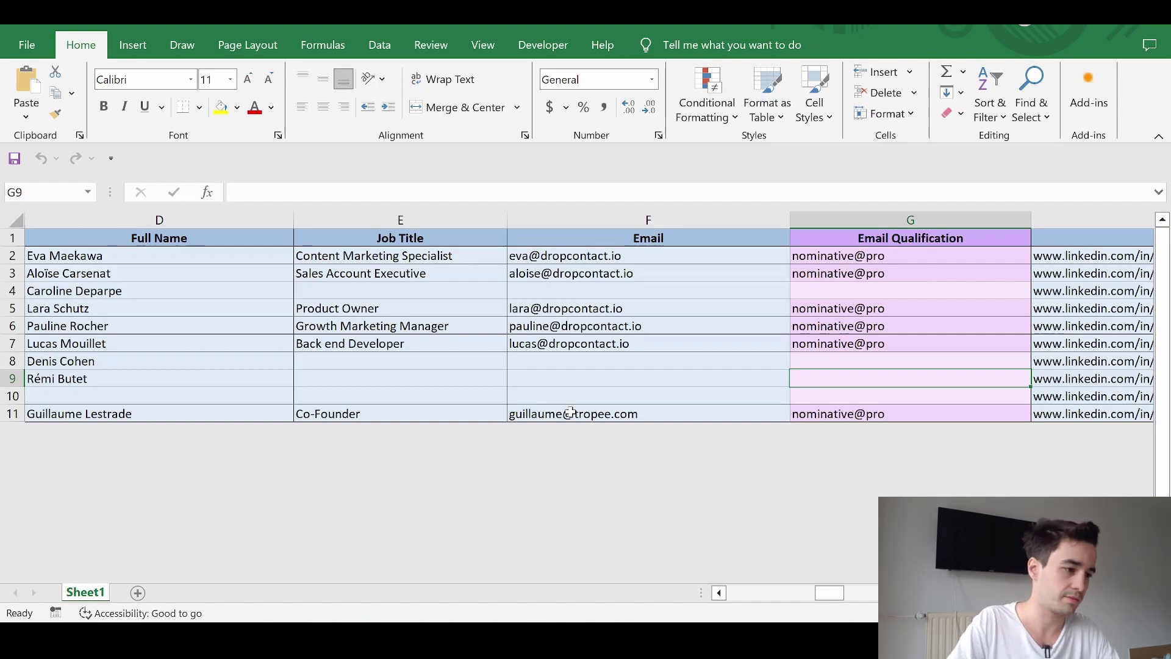
key("Right")
key("Right")
key("Right")
key("Right")
key("Right")
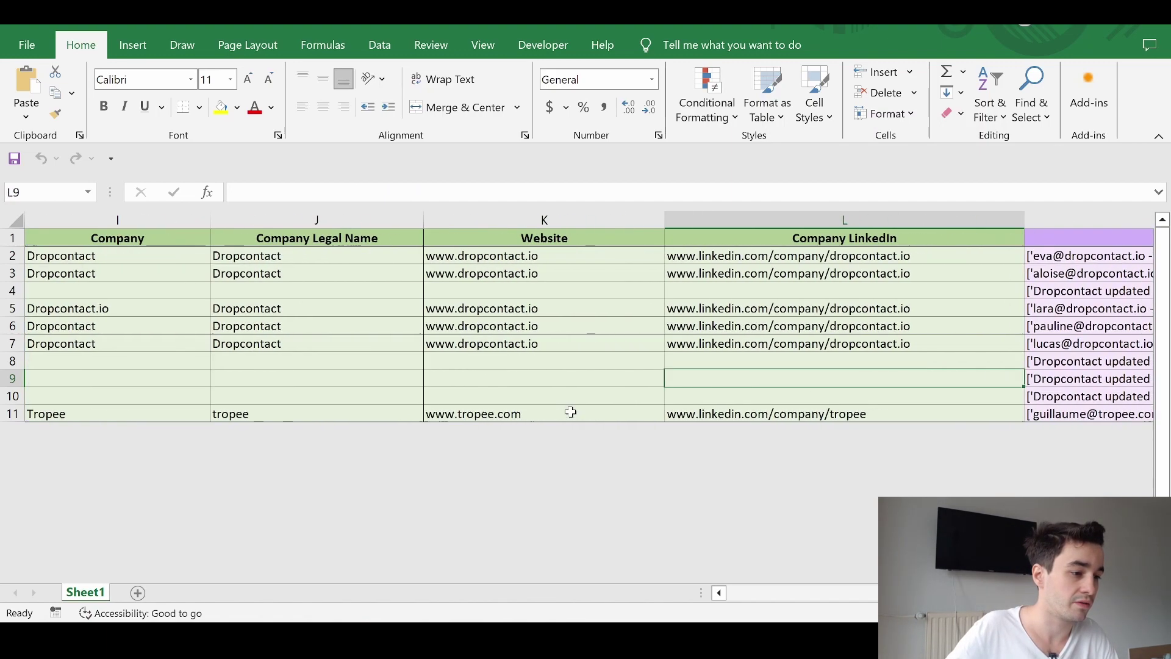
key("Right")
key("Right")
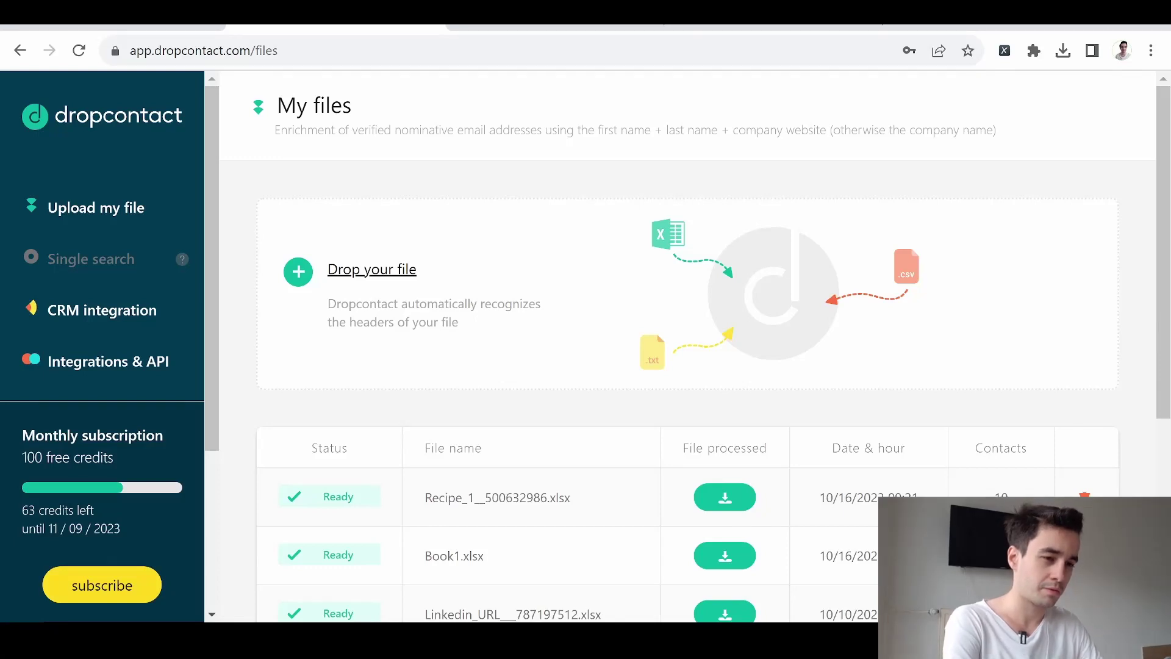
Browse Dropcontact's CRM integration section, then open the Integrations & API page
mouse_move(183, 252)
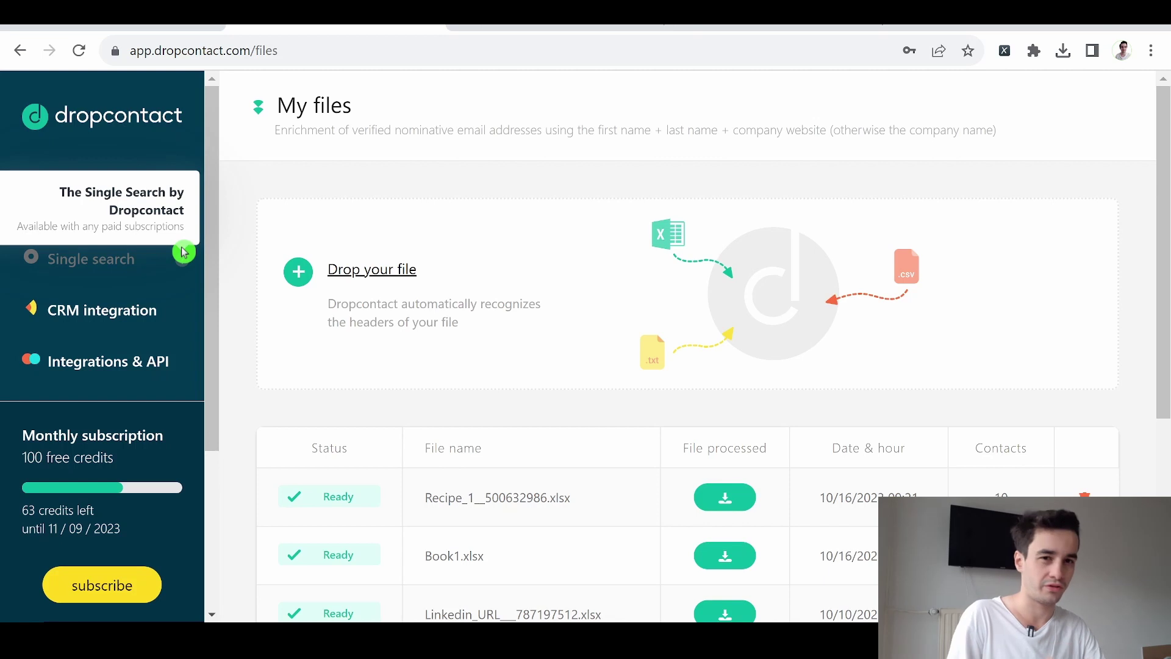
left_click(101, 308)
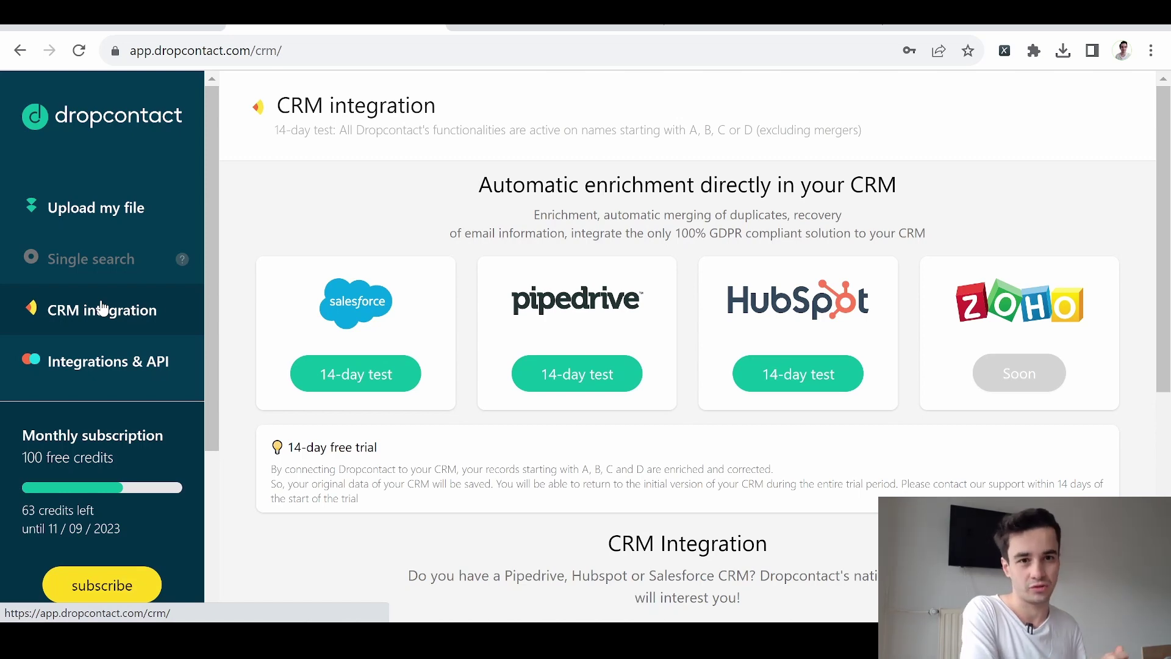
scroll(101, 308, "down", 1)
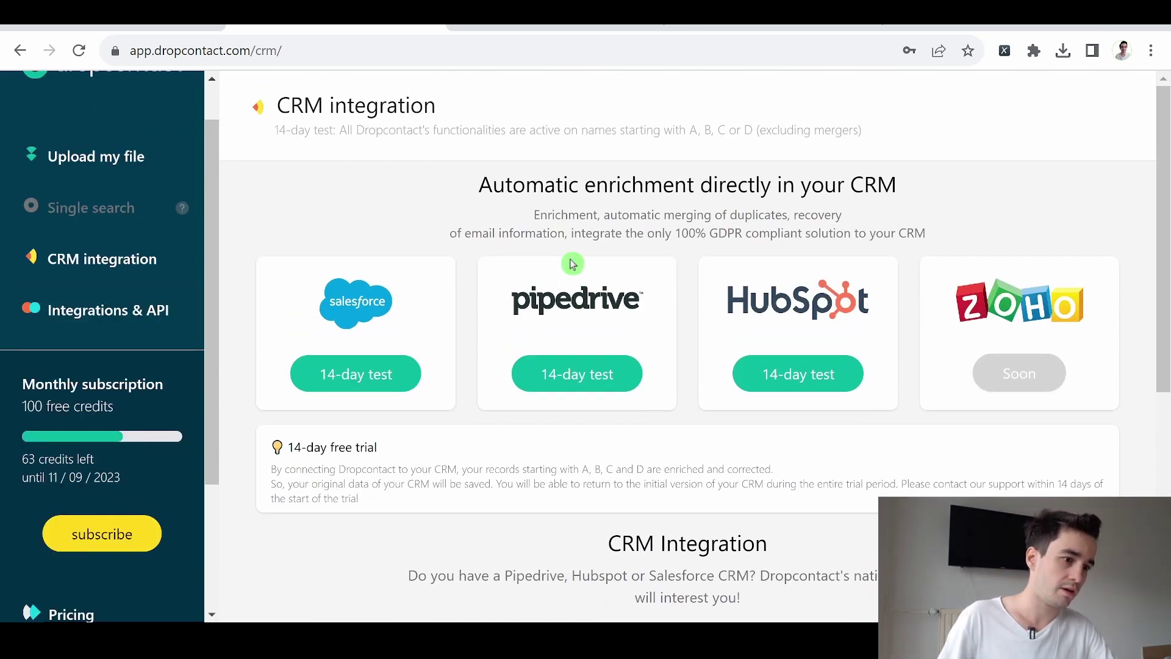
scroll(120, 366, "up", 1)
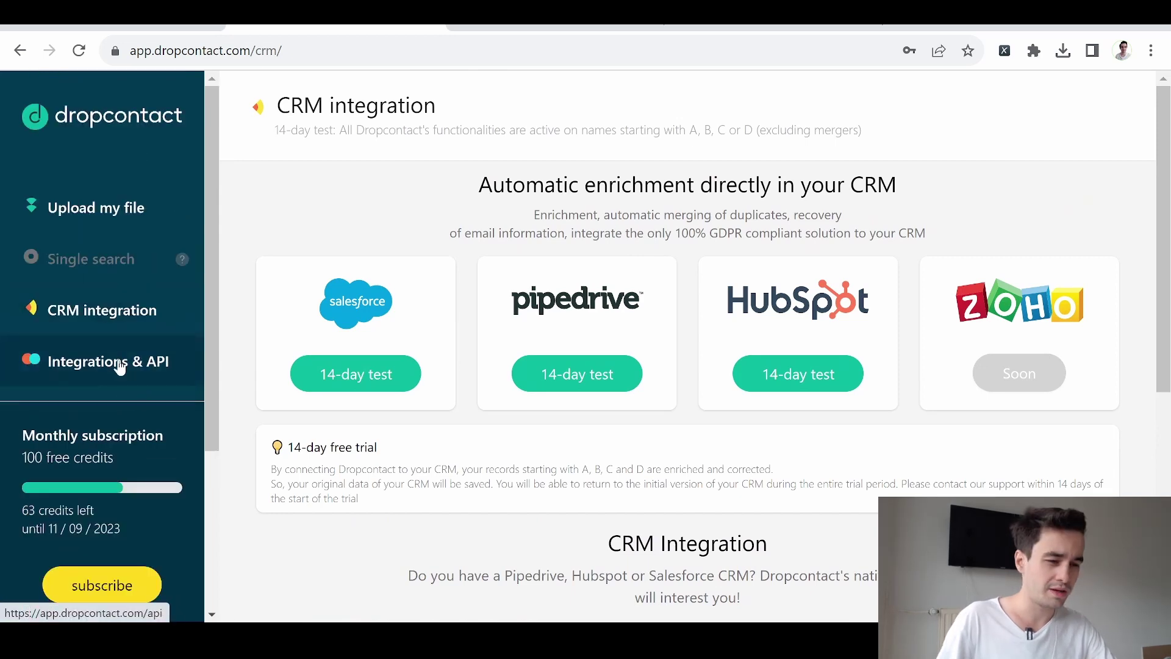
left_click(120, 364)
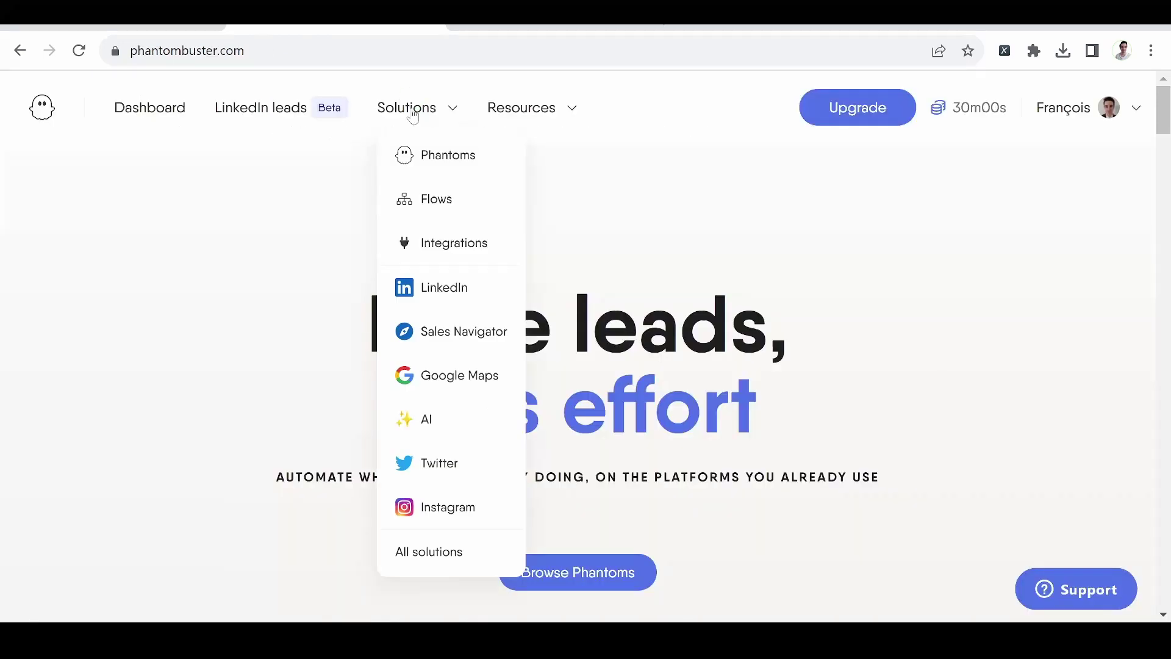
Start a LinkedIn Profile Scraper in PhantomBuster and paste the copied LinkedIn profile URL as its target
left_click(427, 283)
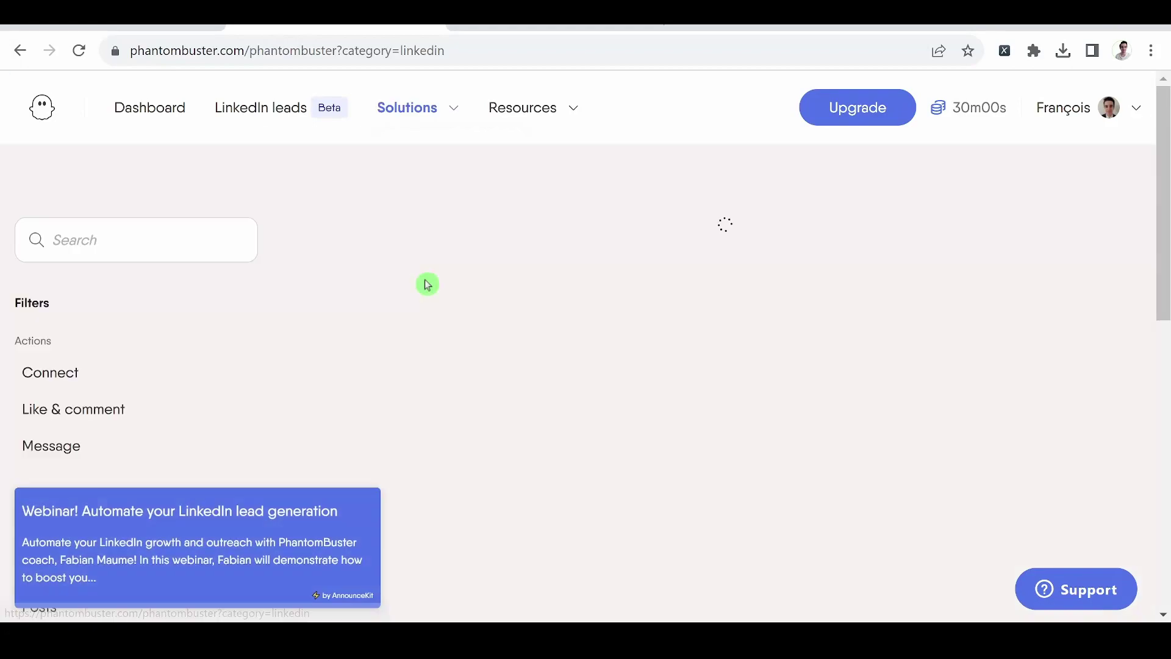
scroll(586, 366, "down", 5)
left_click(655, 362)
key("ctrl+Tab")
key("ctrl+l")
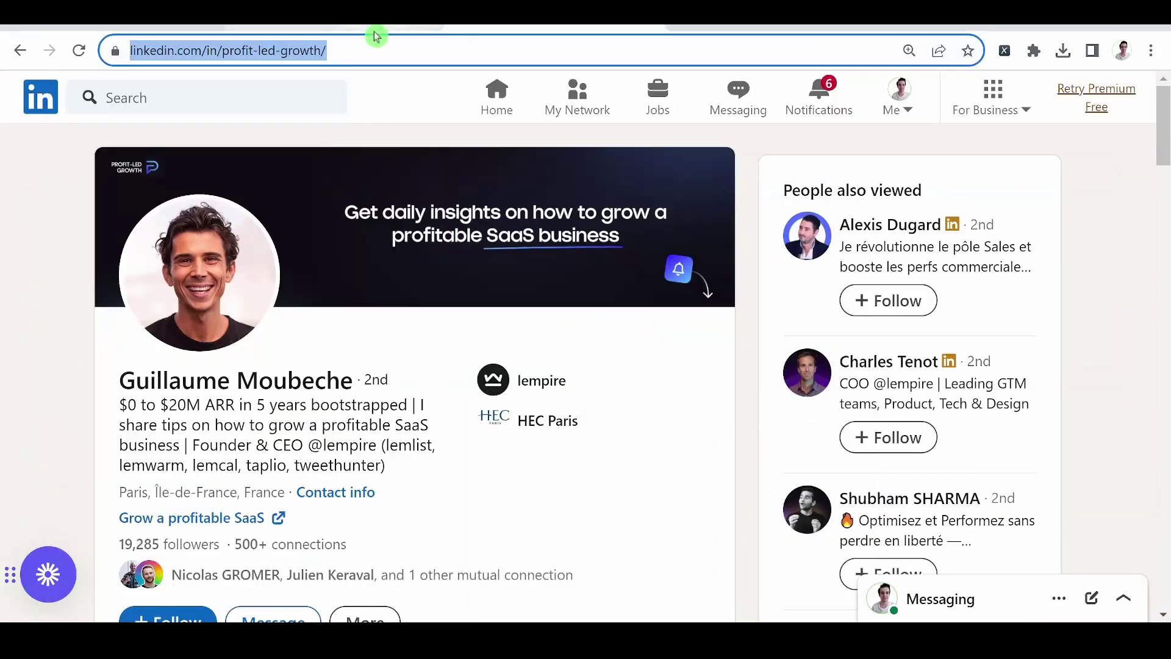
key("ctrl+c")
key("ctrl+shift+Tab")
key("ctrl+v")
left_click(414, 607)
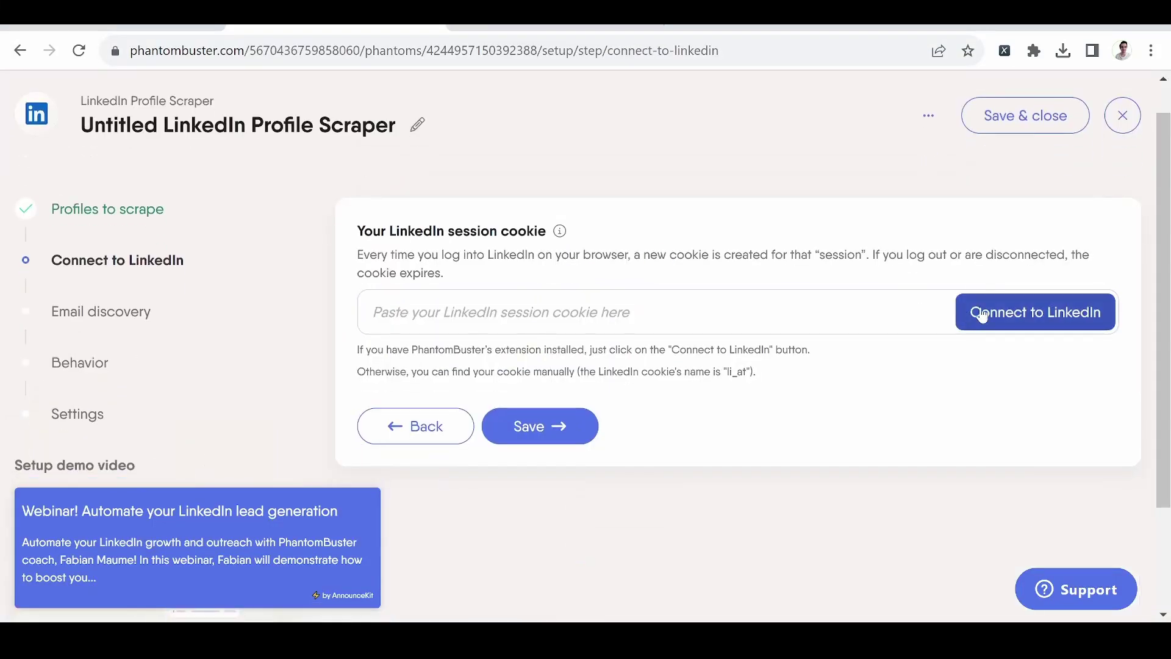
Connect the scraper to LinkedIn and use Dropcontact.io for email discovery with the pasted API key
left_click(1007, 311)
left_click(537, 449)
left_click(539, 399)
left_click(439, 492)
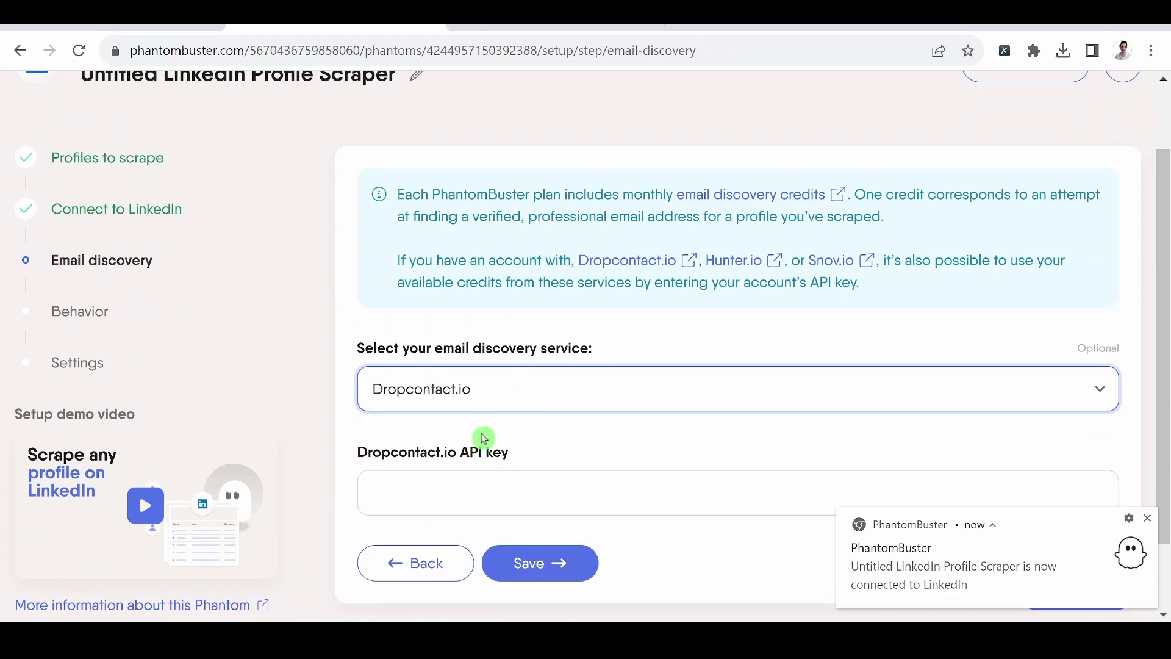
key("ctrl+Tab")
key("ctrl+shift+Tab")
key("ctrl+v")
left_click(514, 463)
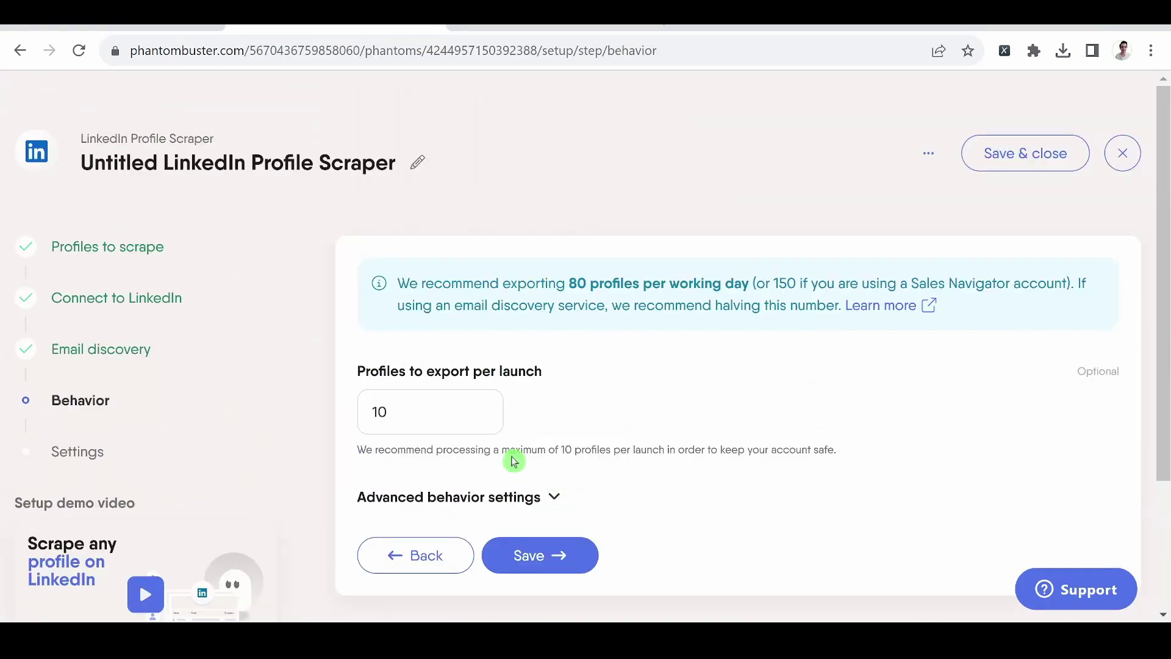
Limit the scraper to 1 profile per launch, save the settings and launch it
type("1")
left_click(556, 556)
scroll(557, 537, "down", 3)
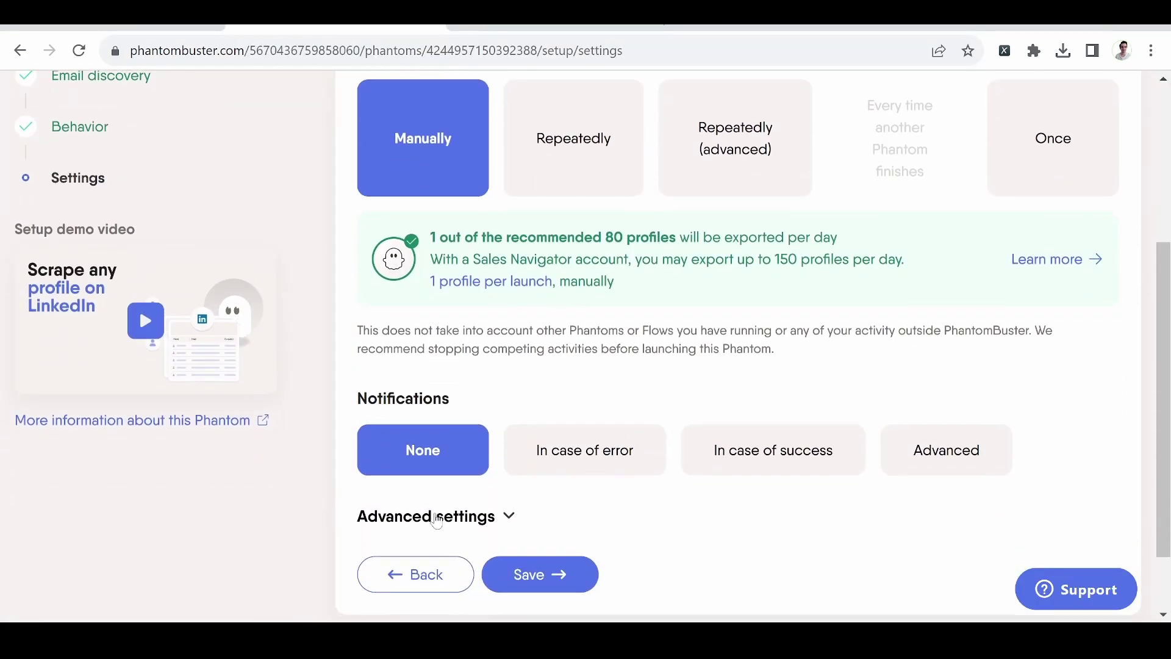
left_click(557, 491)
left_click(1037, 293)
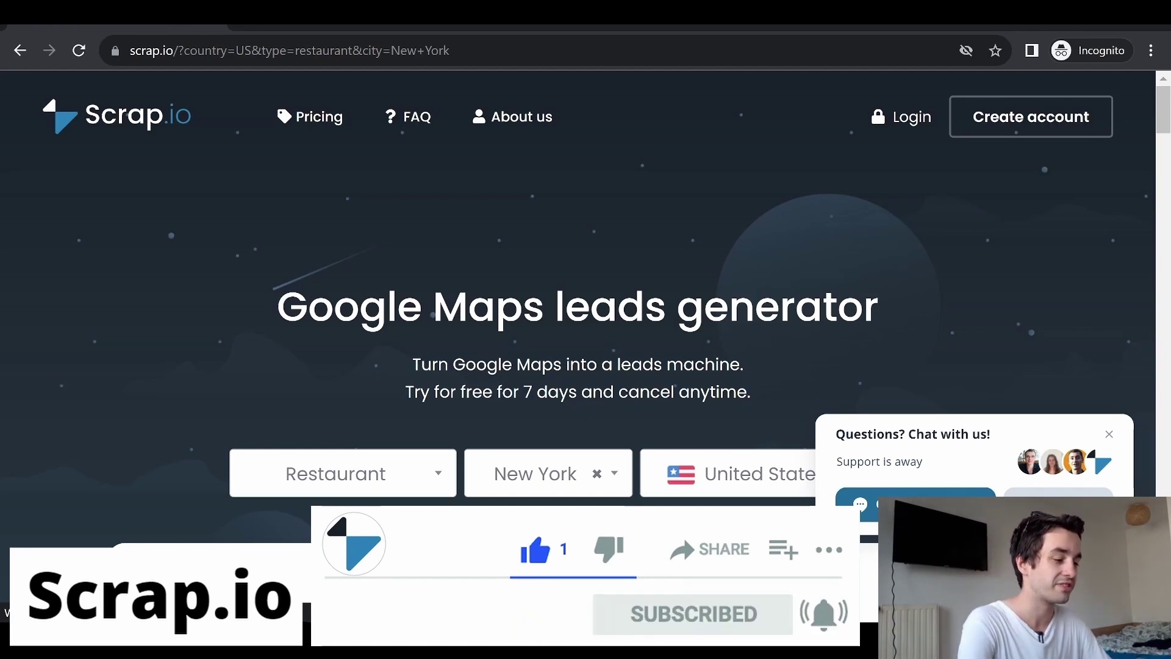
Browse the free Nice restaurant results, then begin creating a Scrap.io account
scroll(637, 343, "down", 15)
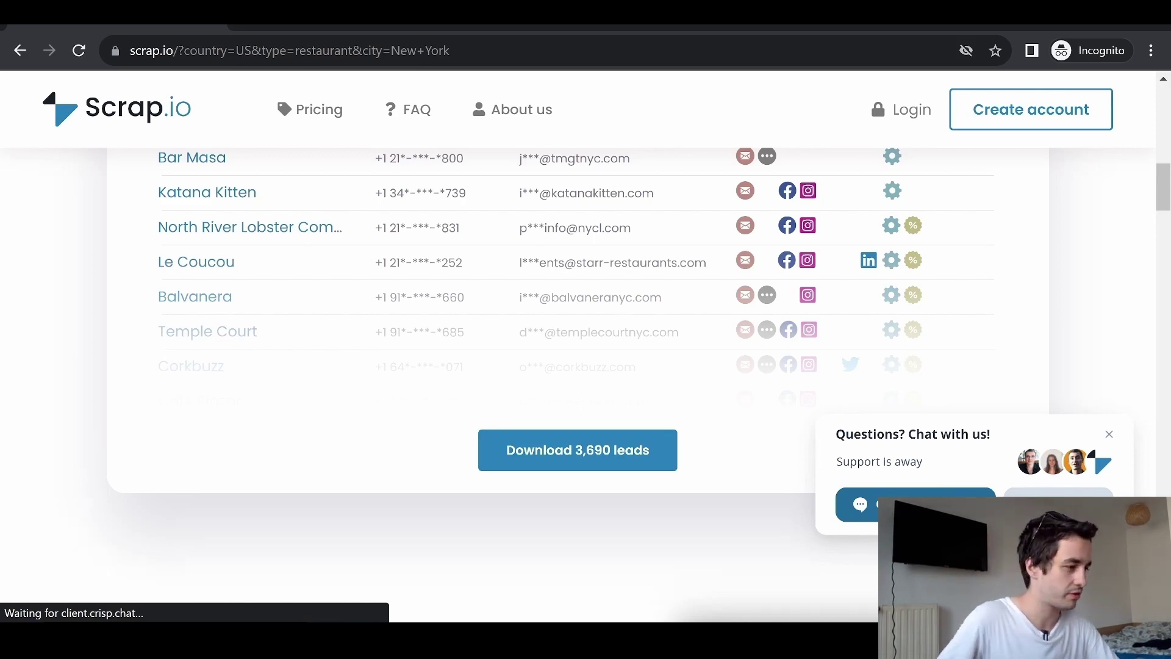
scroll(635, 343, "down", 2)
scroll(635, 343, "up", 15)
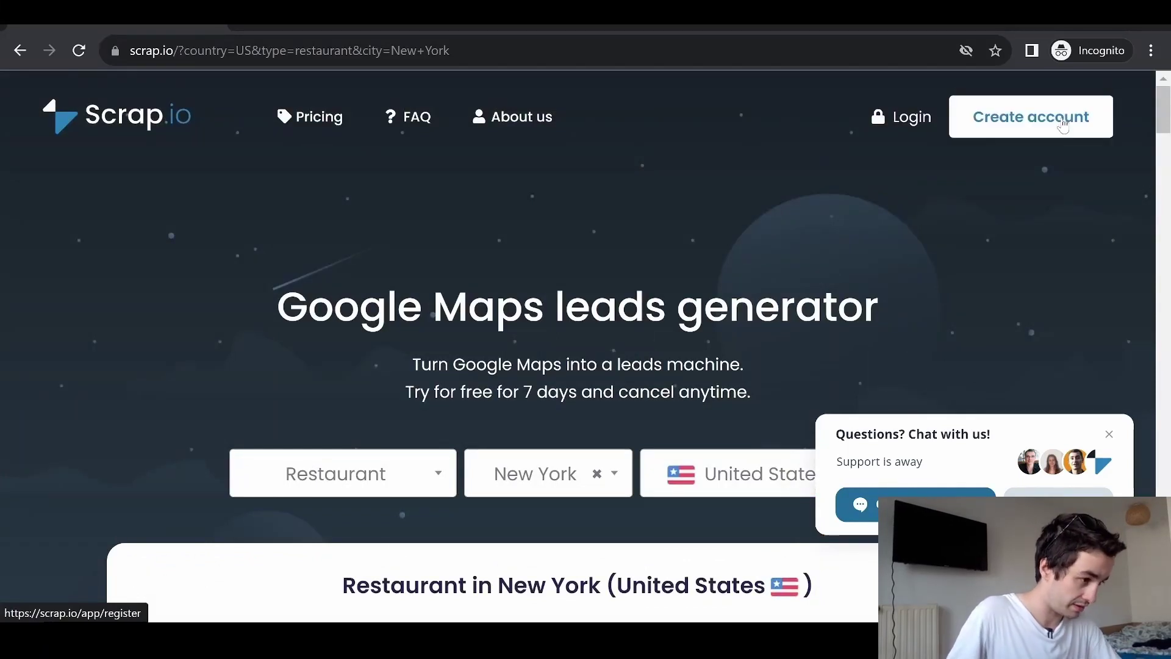
left_click(1063, 125)
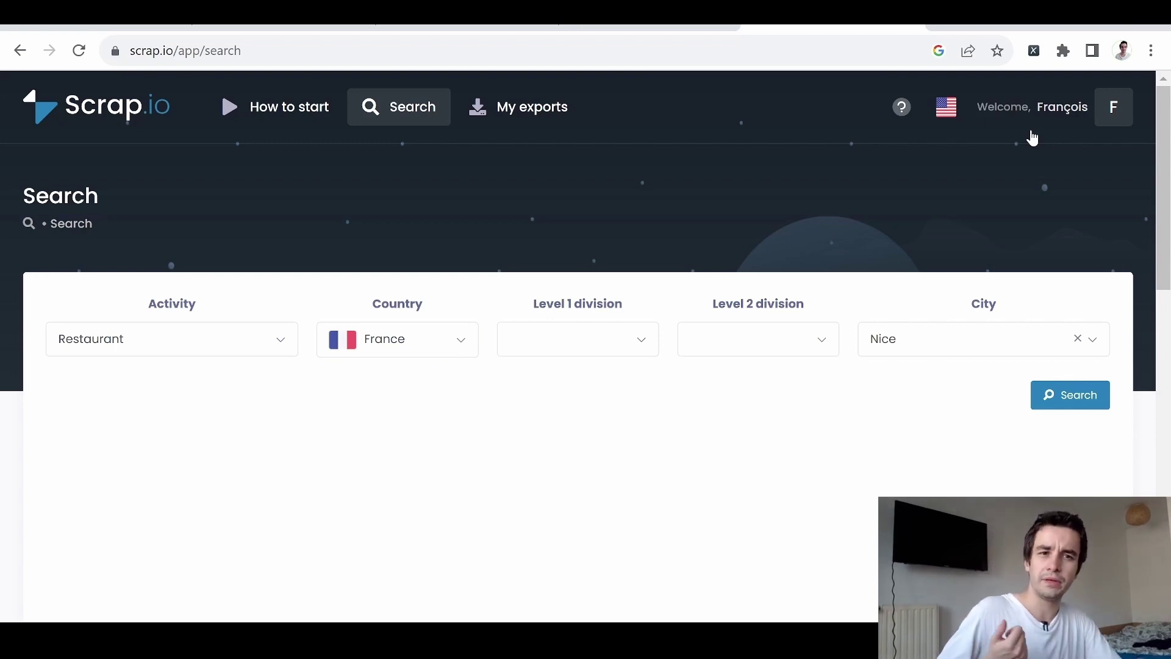
left_click(497, 171)
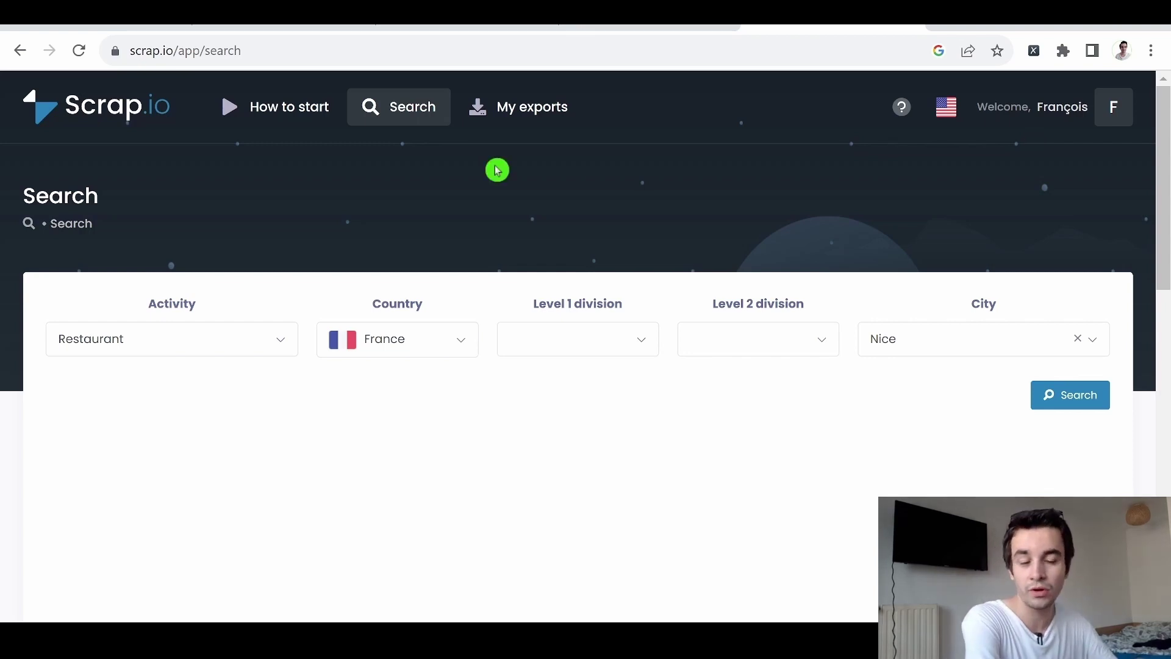
left_click(203, 344)
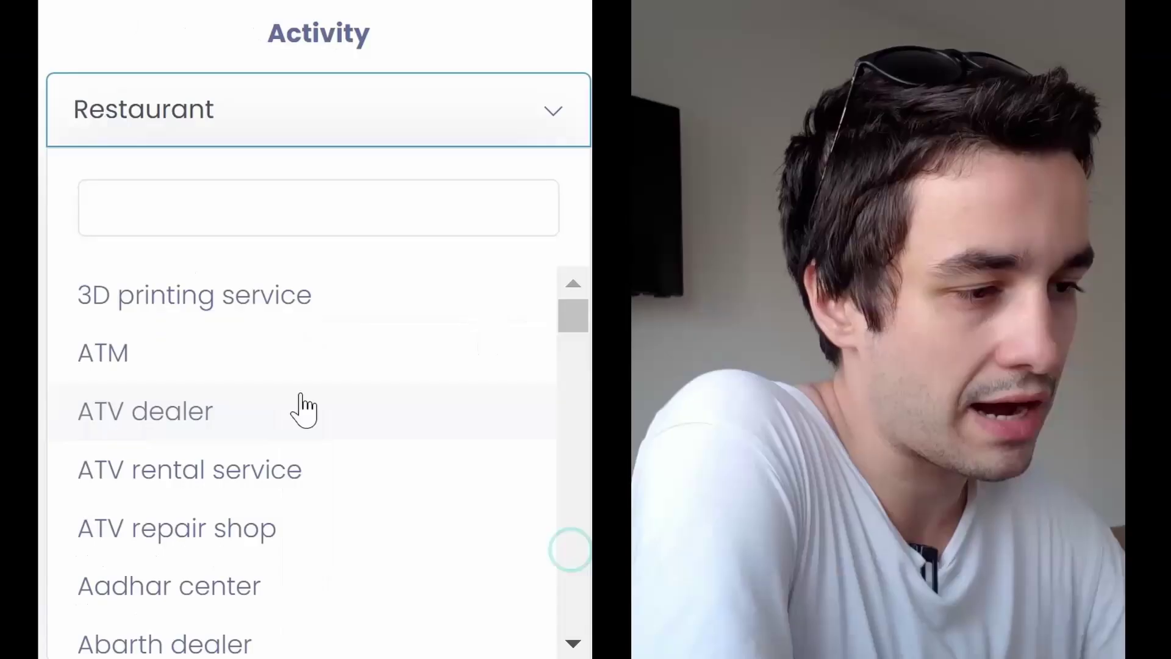
scroll(163, 472, "down", 10)
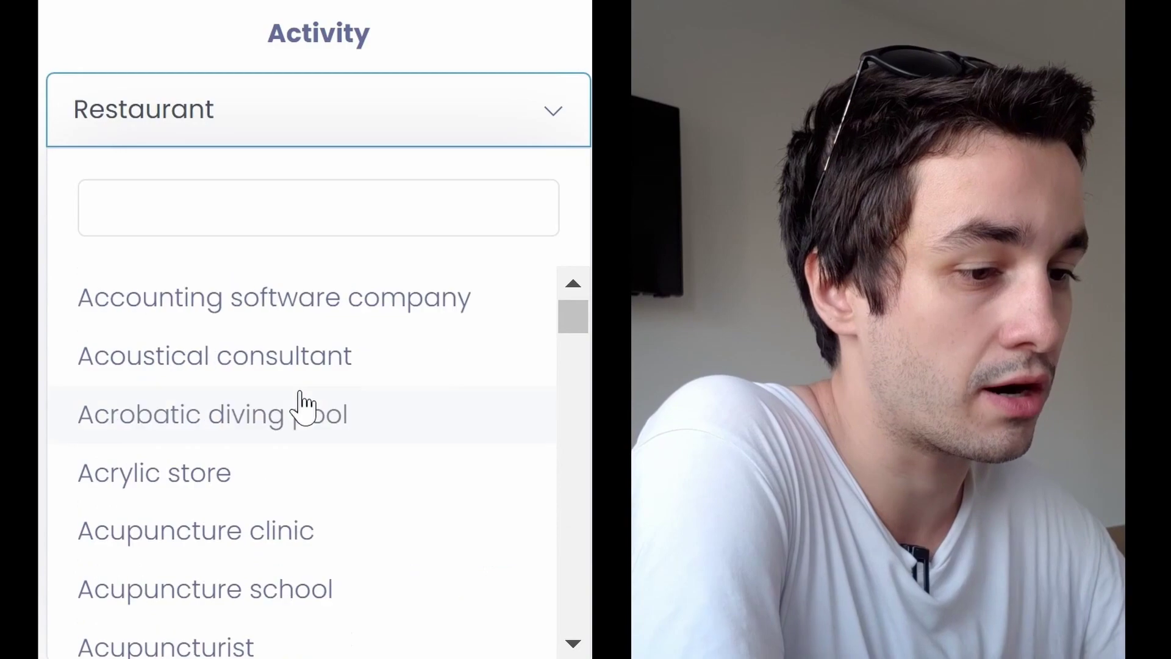
scroll(293, 439, "down", 15)
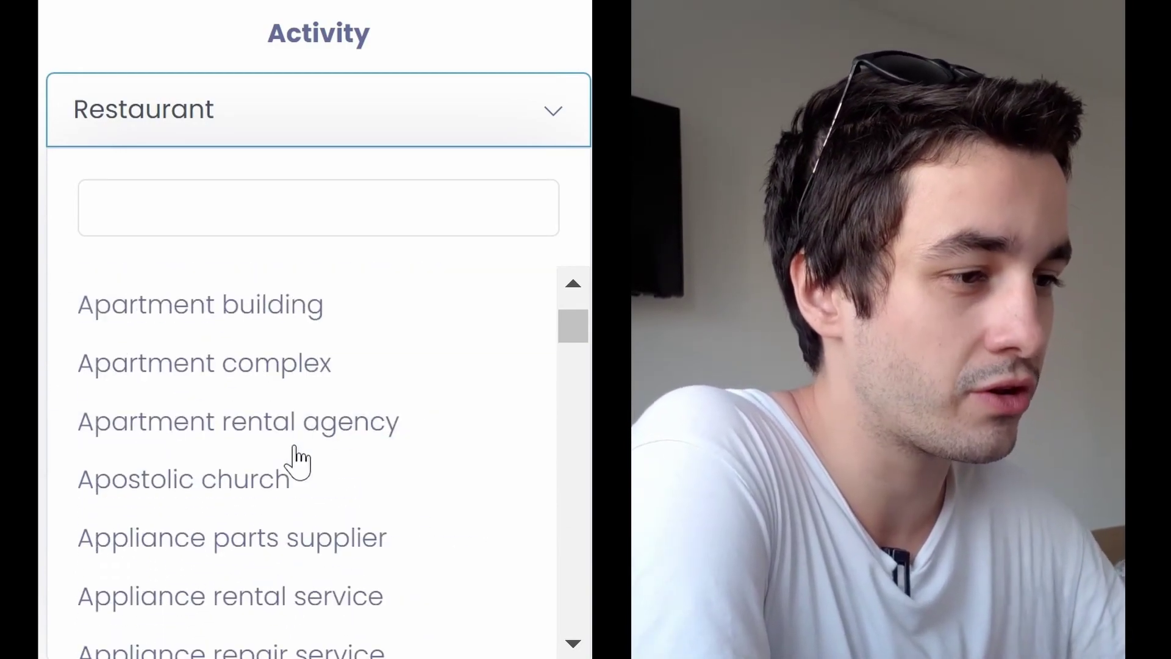
scroll(286, 488, "down", 20)
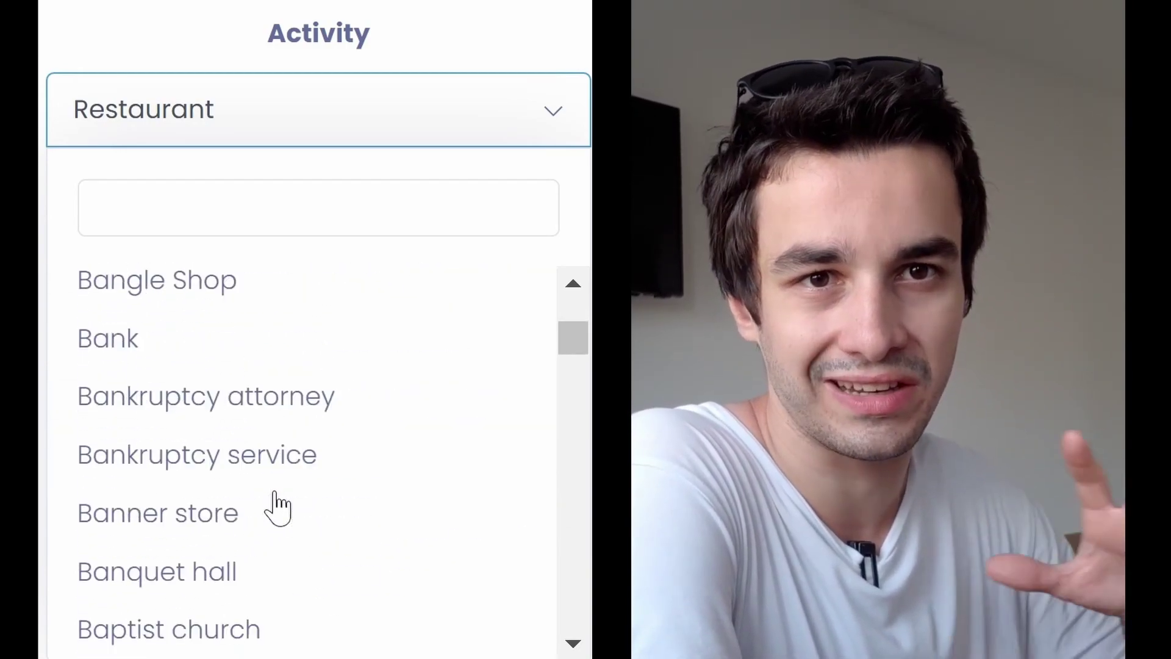
scroll(287, 494, "down", 20)
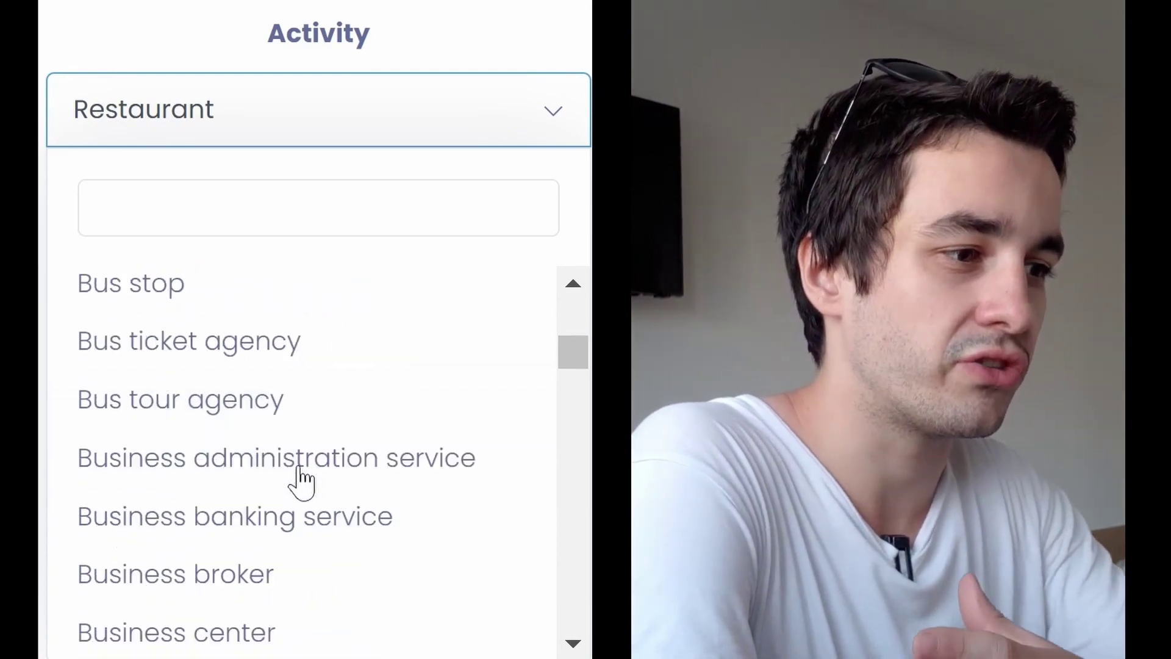
scroll(293, 482, "down", 20)
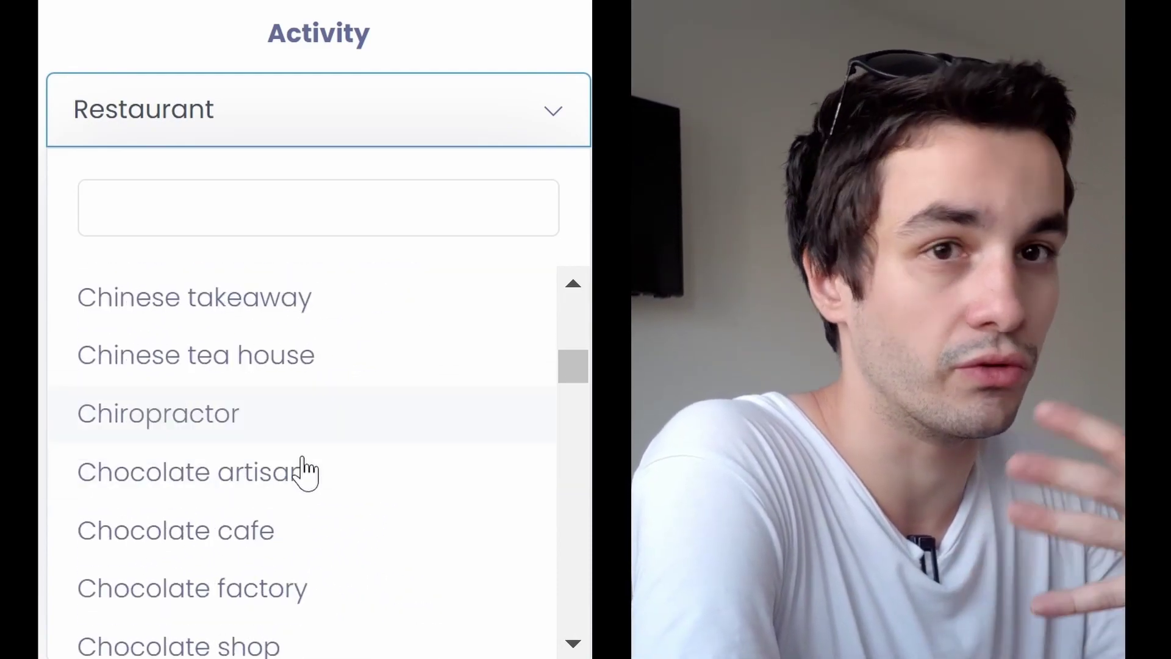
scroll(274, 479, "down", 20)
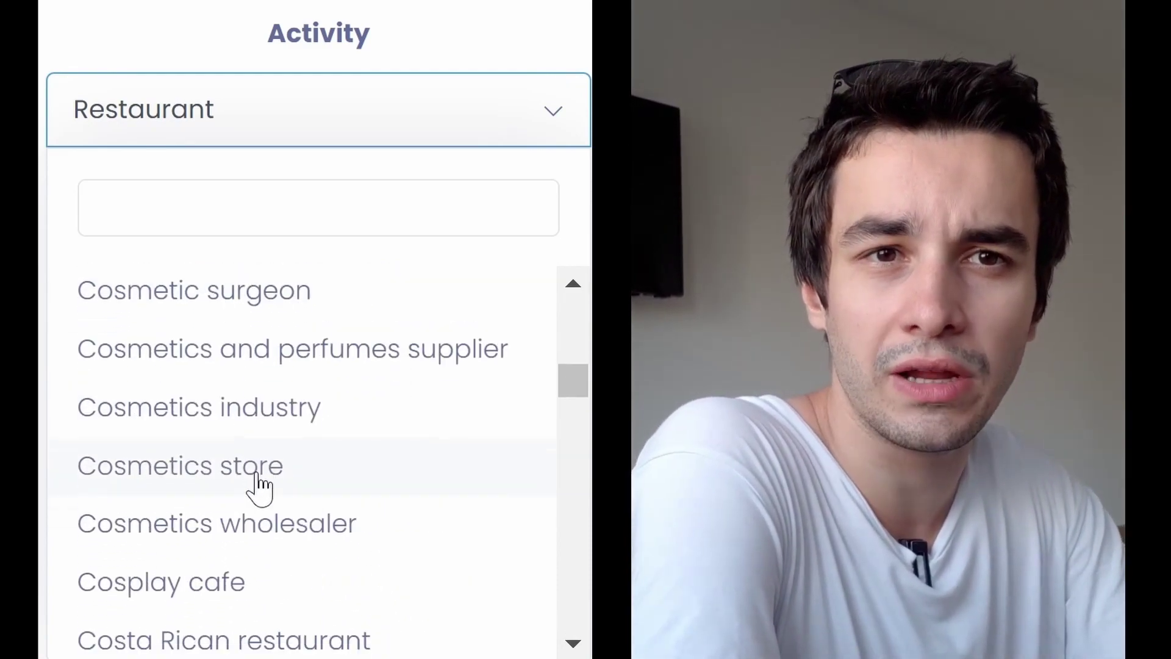
scroll(272, 470, "down", 10)
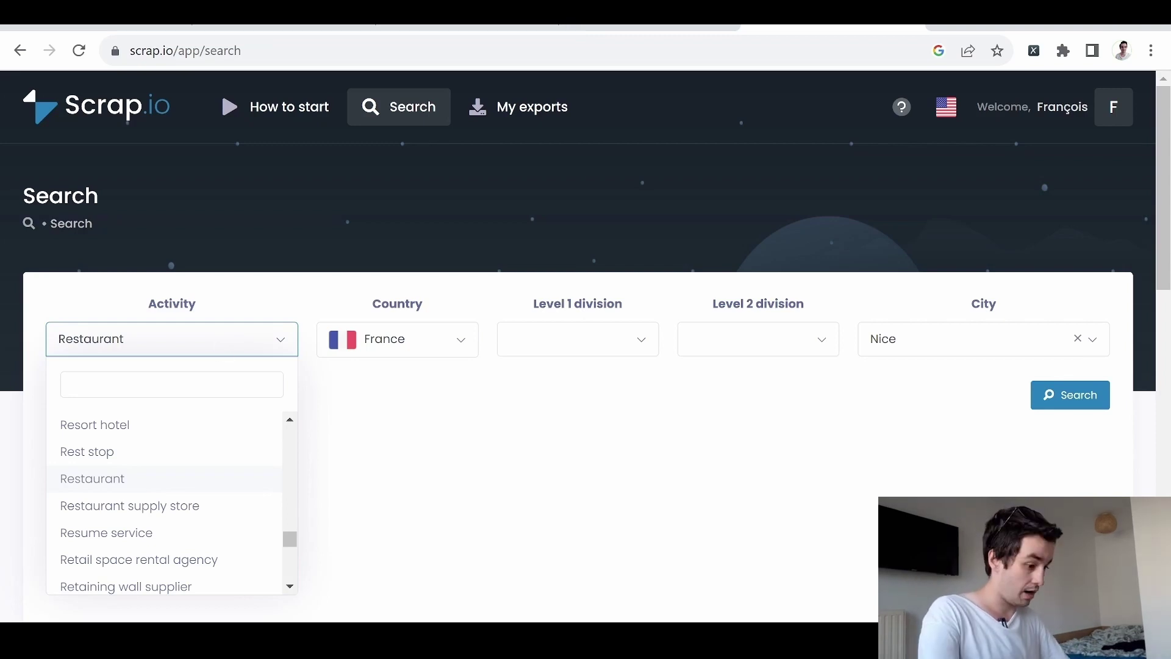
type("restau")
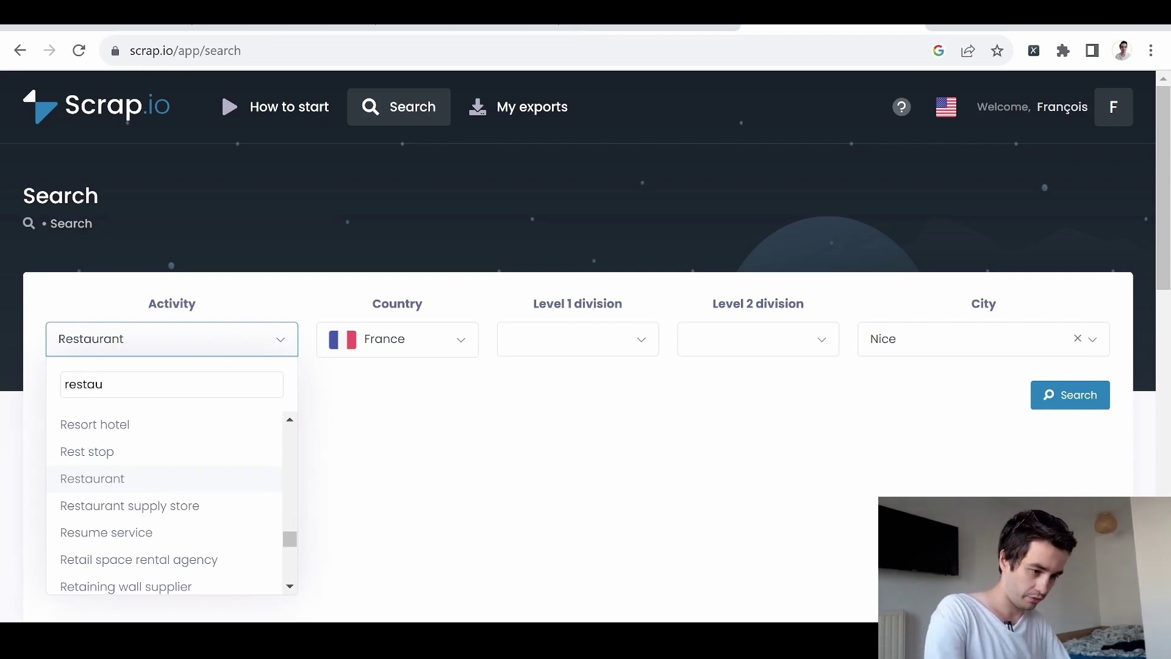
type("rant")
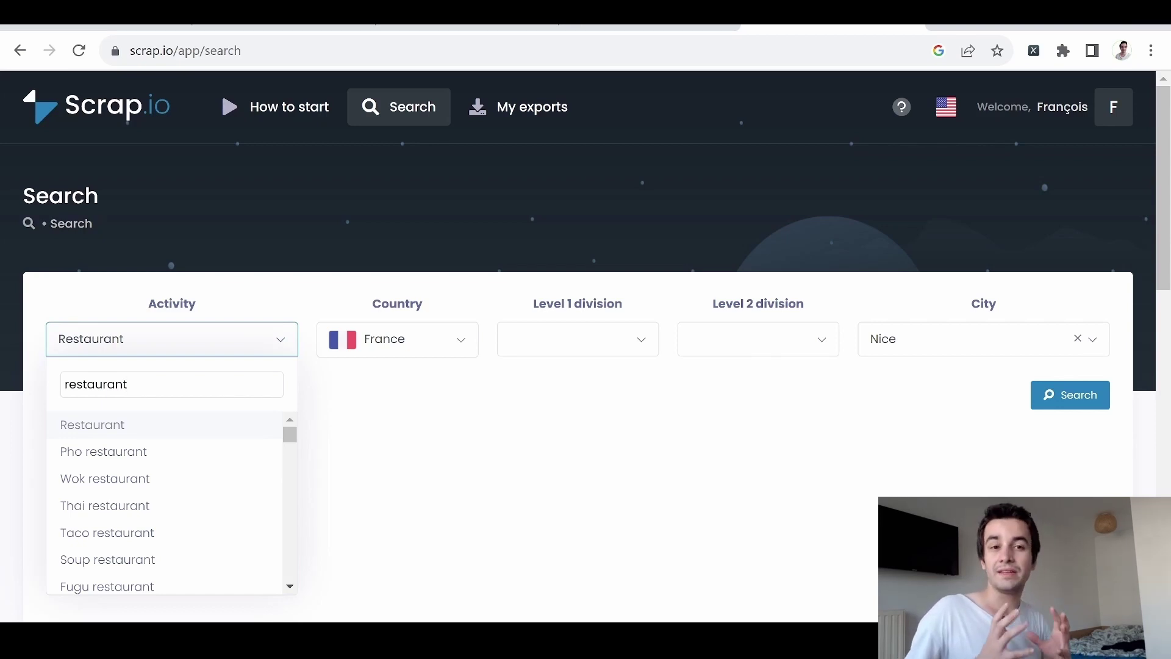
Look through the restaurant activity subtypes like Pho, Thai and Sushi, then open the Country list
scroll(136, 462, "down", 1)
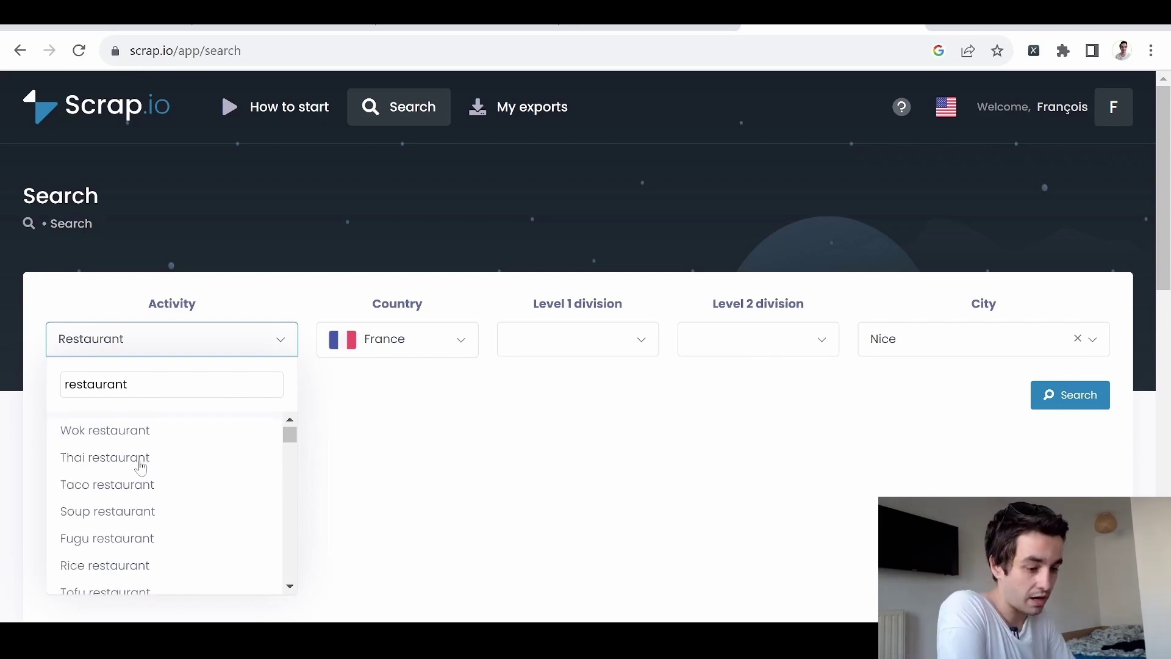
scroll(160, 463, "down", 3)
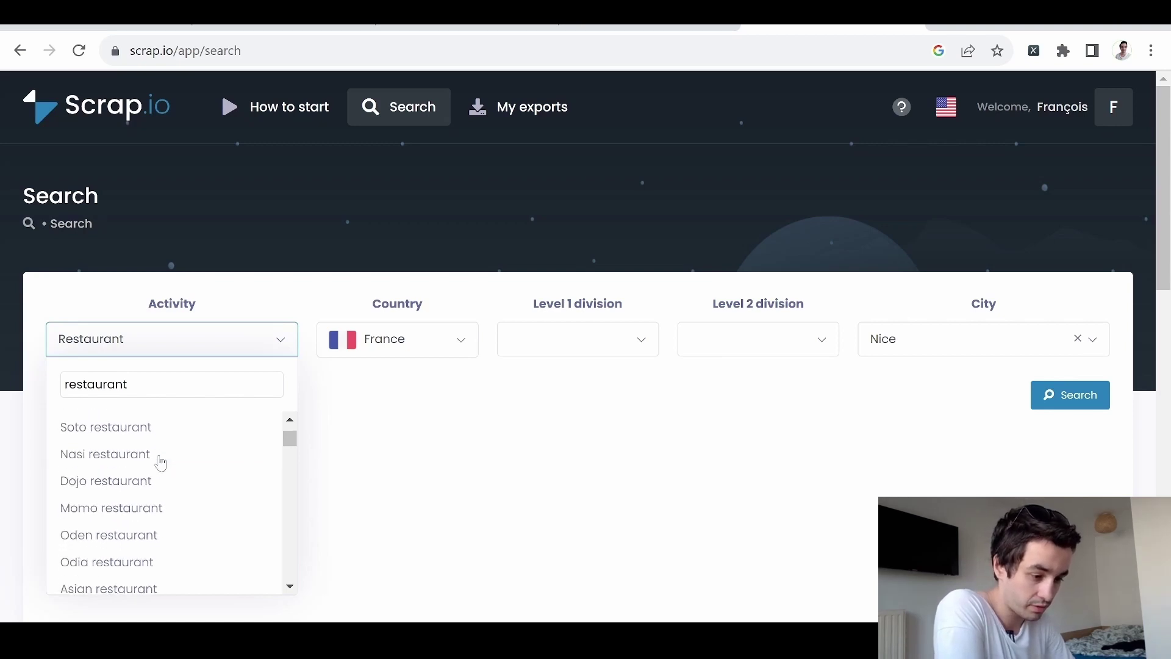
scroll(162, 463, "down", 2)
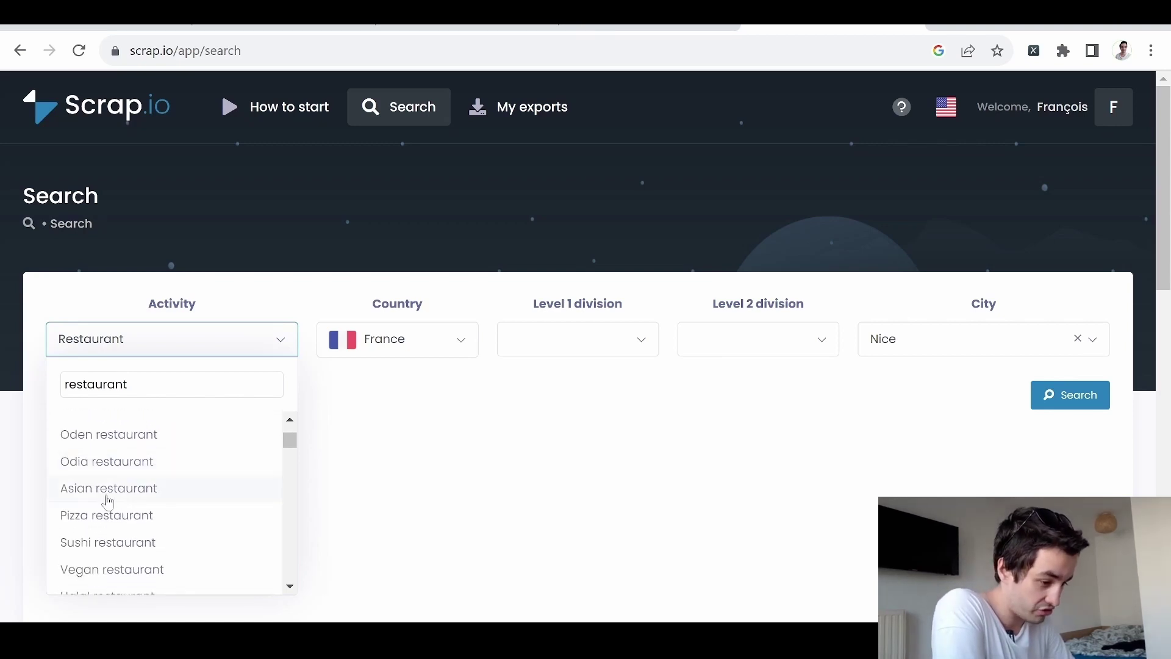
scroll(141, 497, "down", 5)
scroll(107, 509, "down", 6)
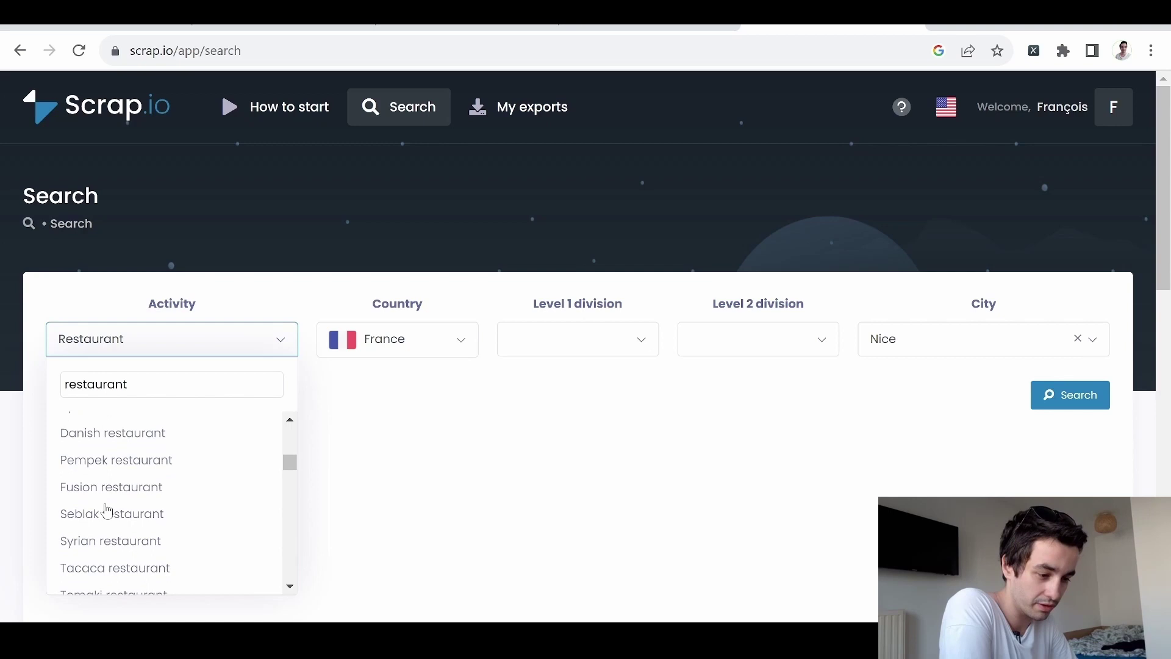
scroll(198, 504, "down", 4)
left_click(408, 331)
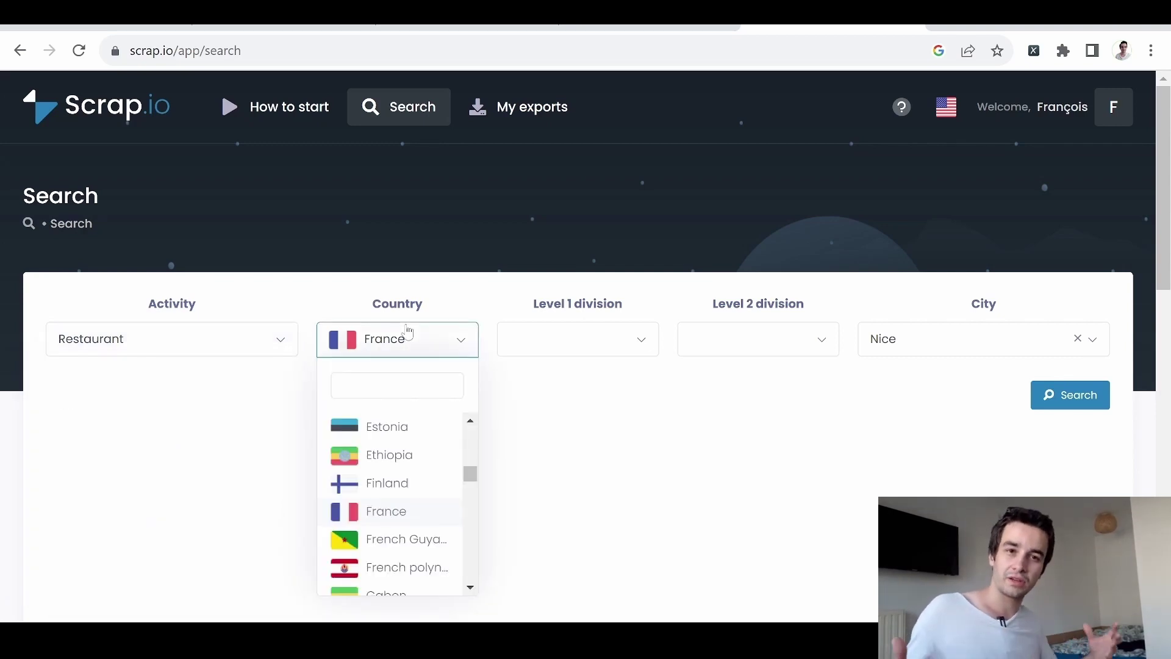
Search 'united' and set the country to United States, then open the Level 1 division list
scroll(436, 505, "up", 10)
scroll(437, 506, "down", 20)
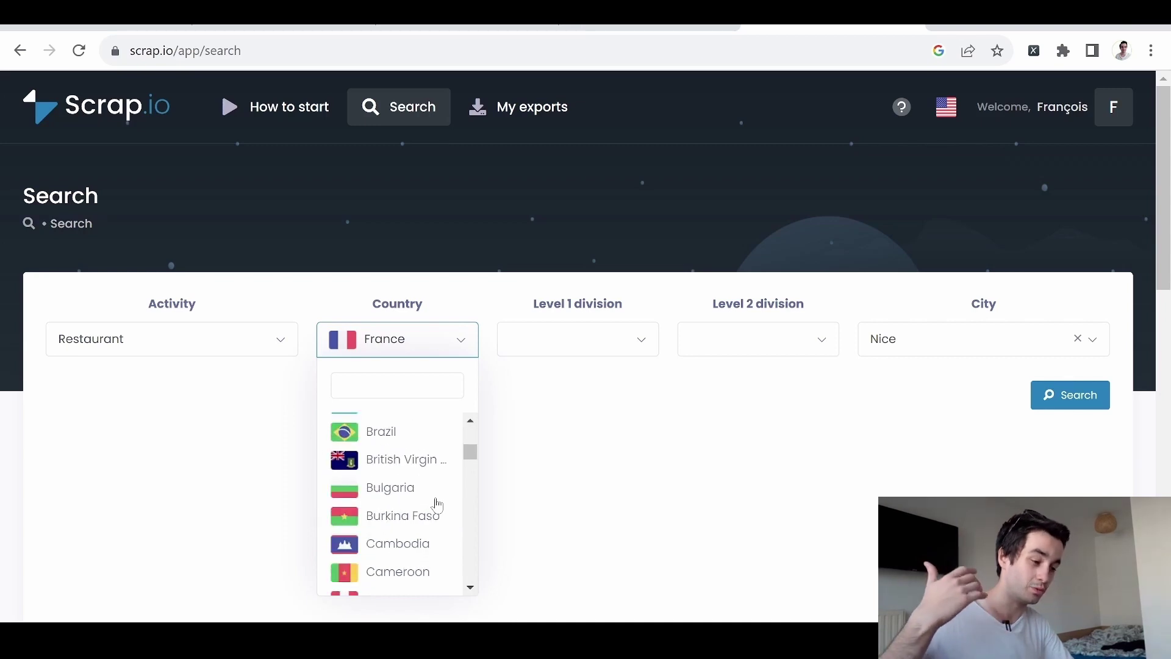
scroll(436, 506, "down", 20)
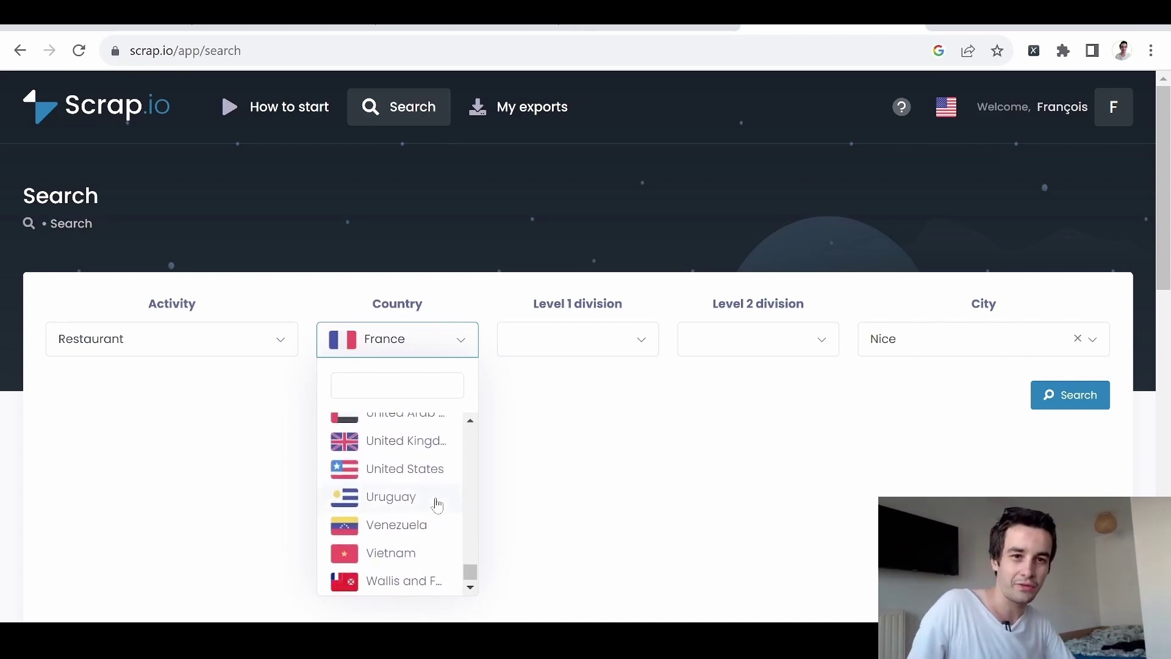
scroll(437, 503, "up", 20)
type("united")
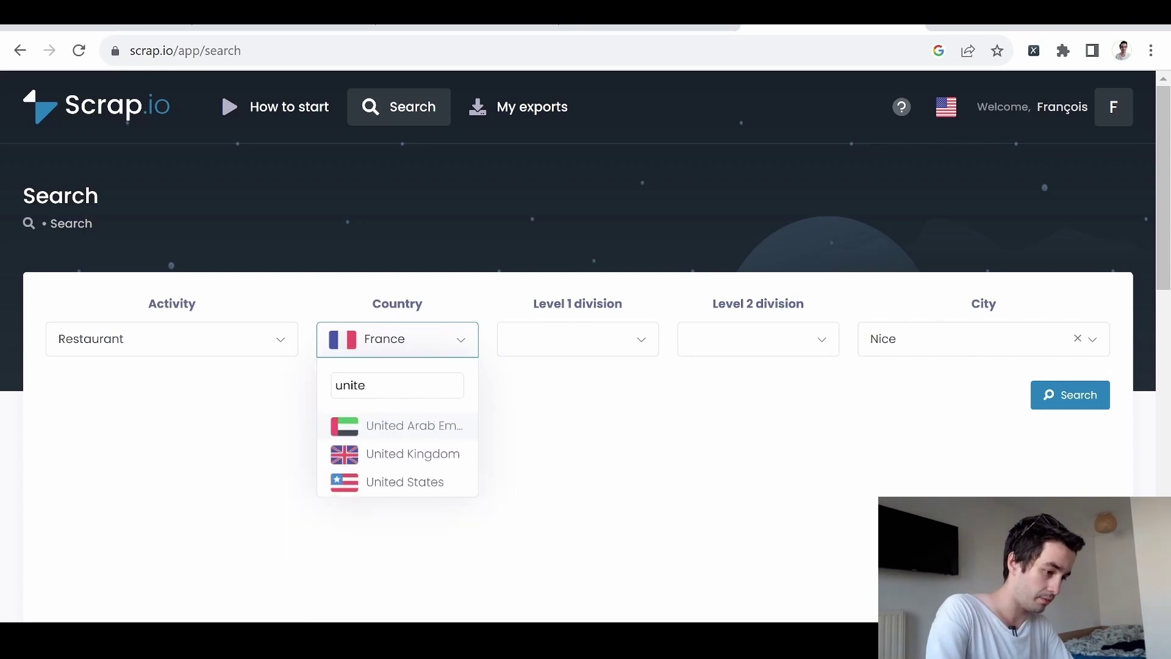
left_click(411, 483)
left_click(587, 341)
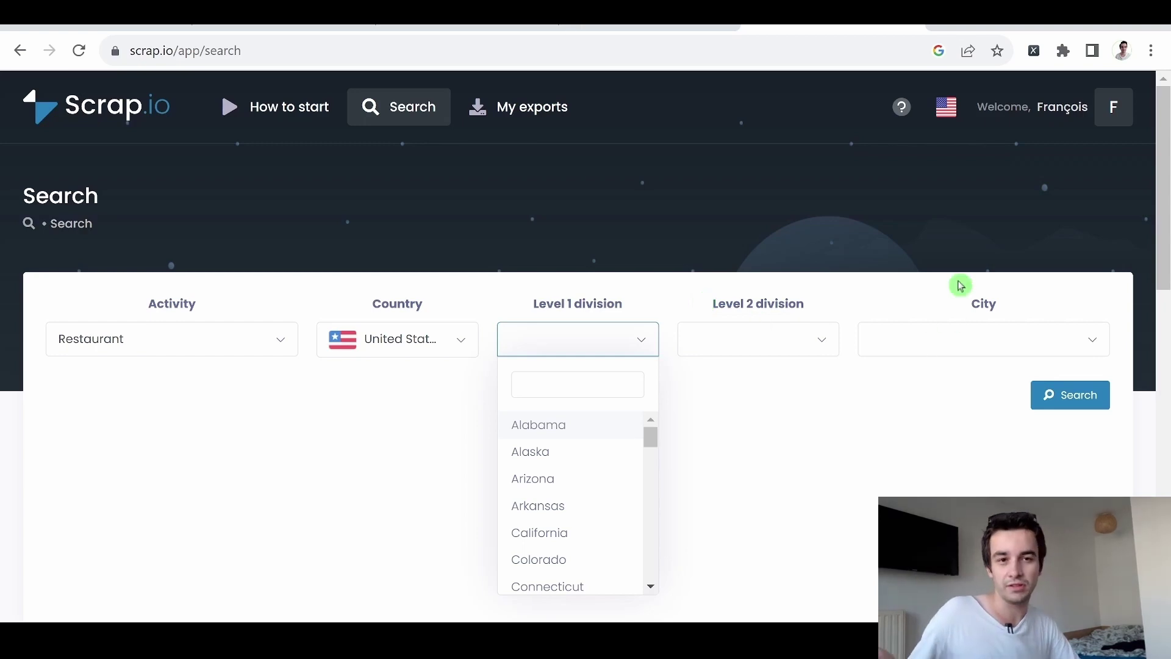
Set the city to New York, run the search and scroll the roughly 6,482 restaurant results
left_click(965, 337)
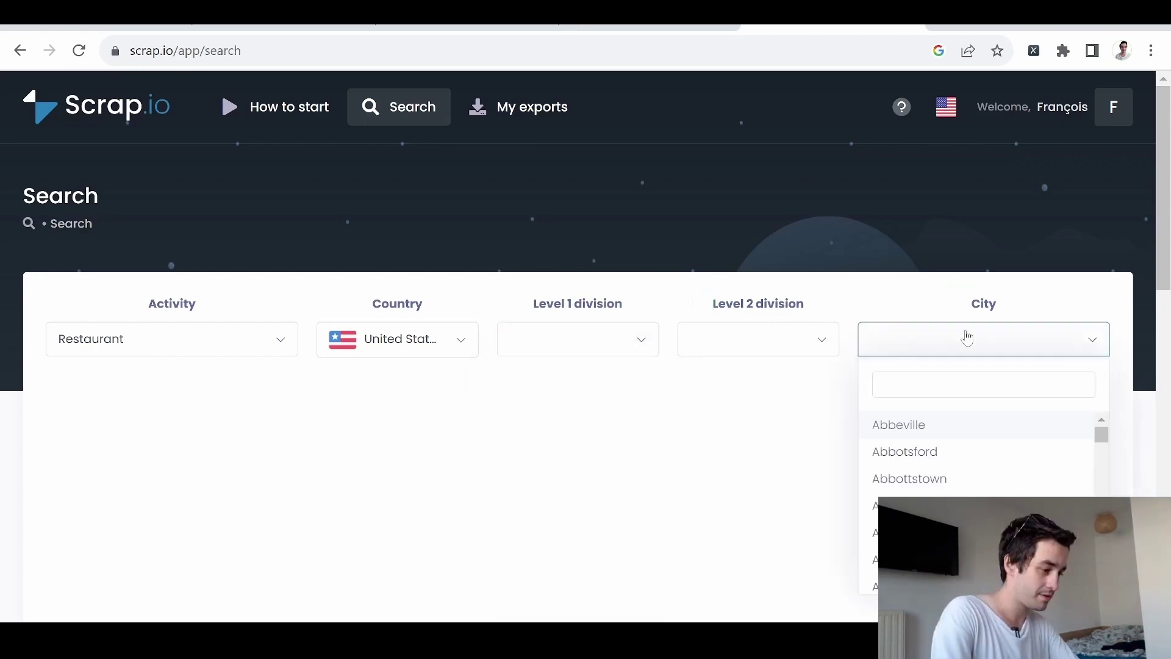
type("new yor")
key("Return")
left_click(1087, 398)
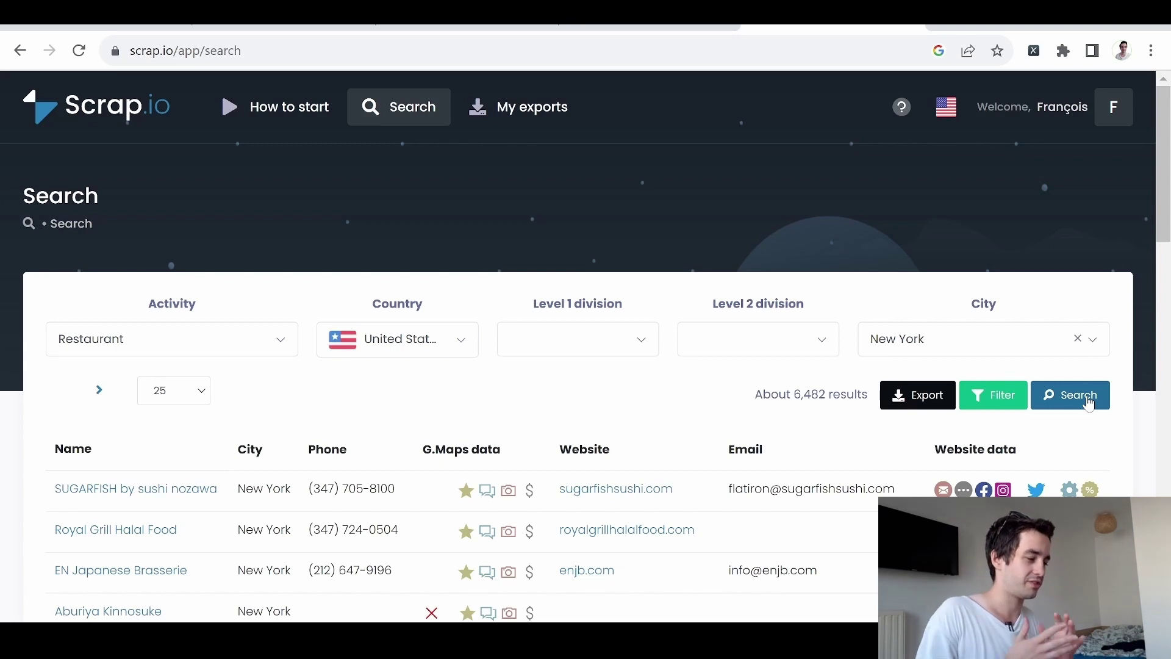
scroll(596, 362, "down", 2)
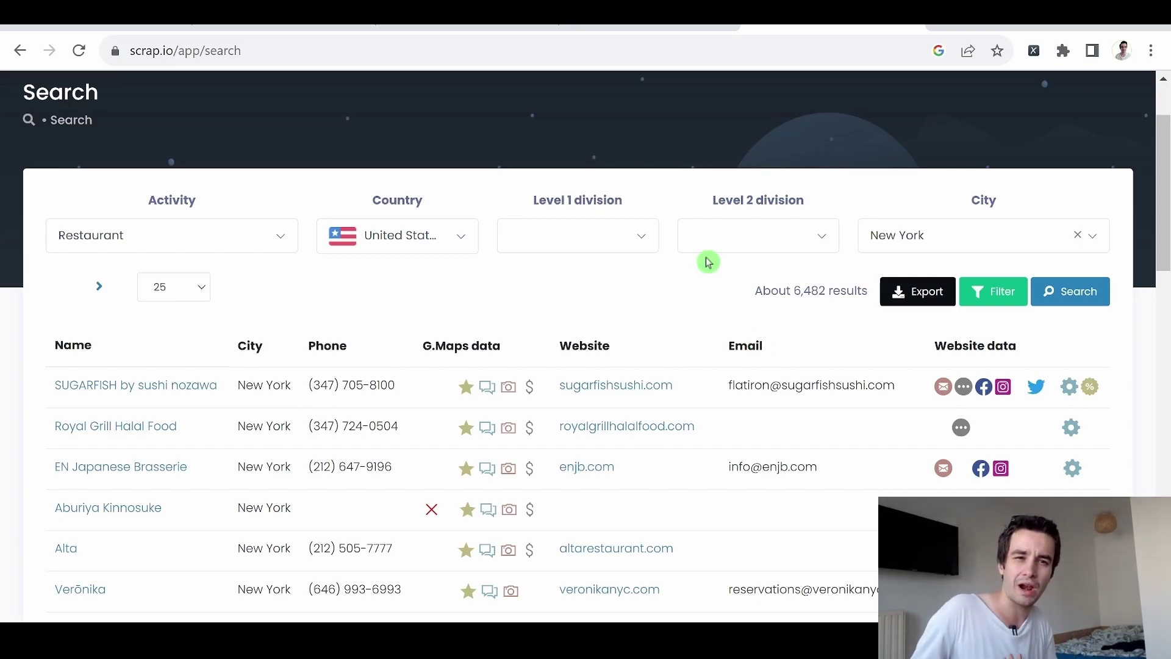
scroll(708, 263, "down", 1)
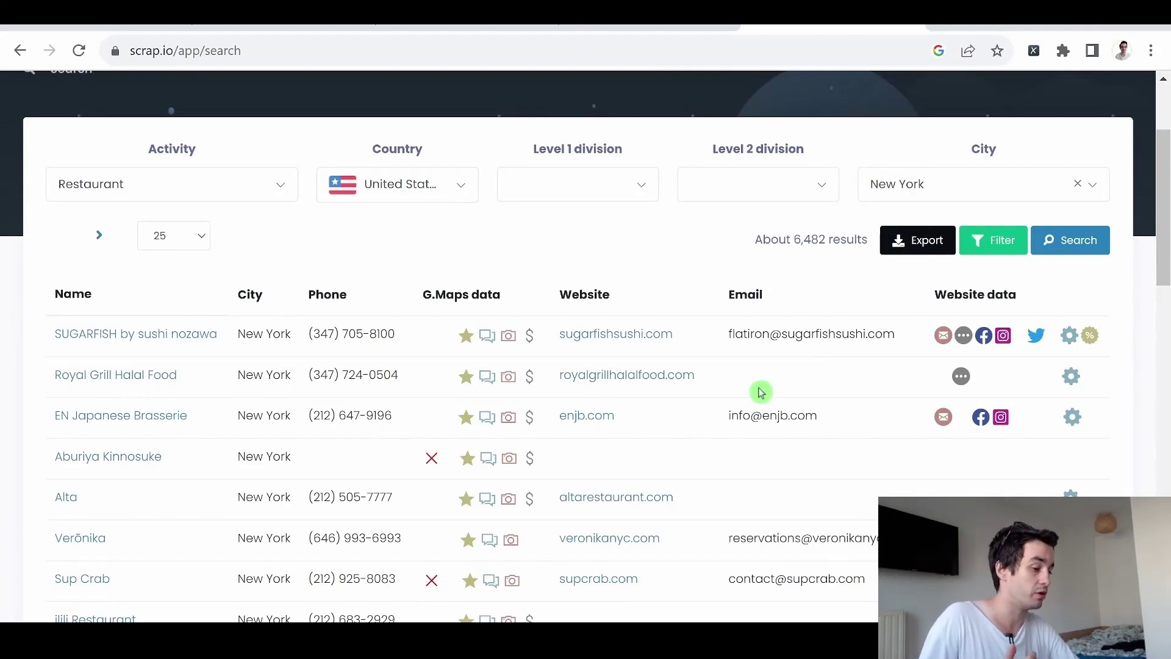
scroll(805, 487, "down", 2)
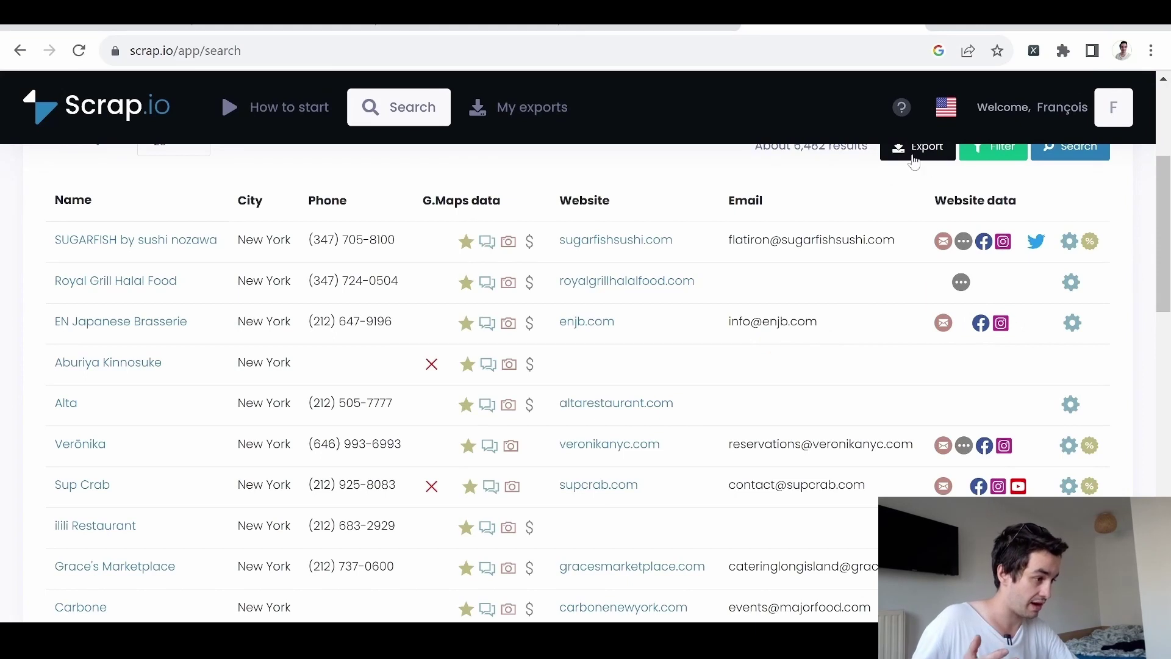
scroll(742, 420, "down", 1)
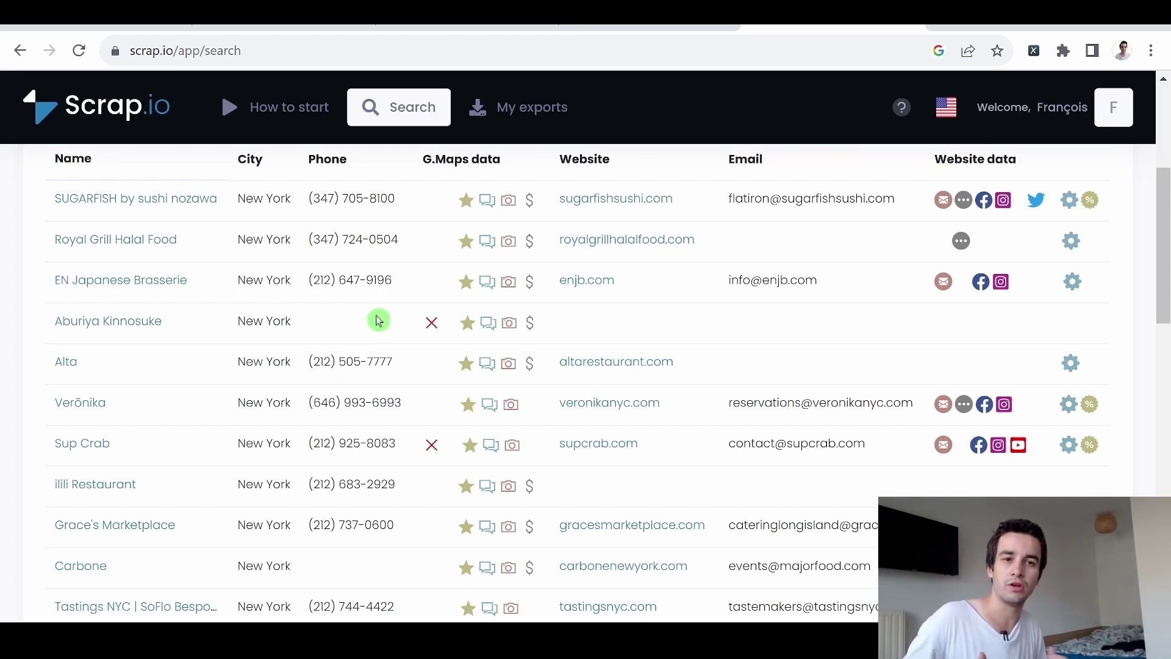
scroll(1001, 407, "up", 5)
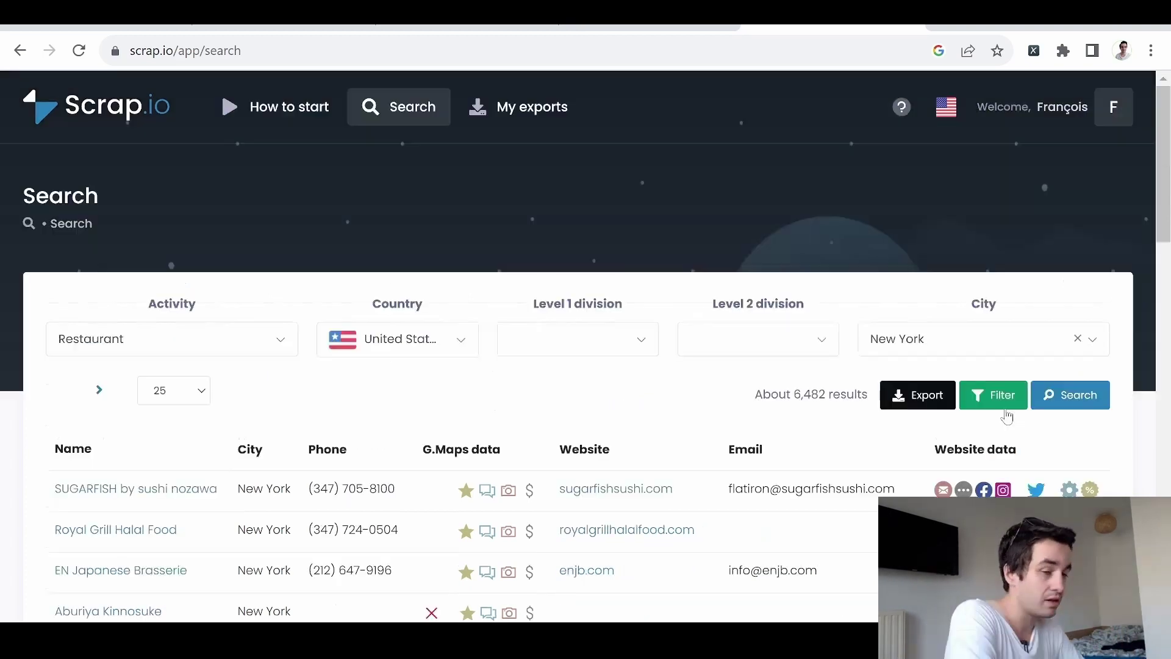
Filter results to Main activity only Yes, with Phone and Email both set to Present
left_click(999, 403)
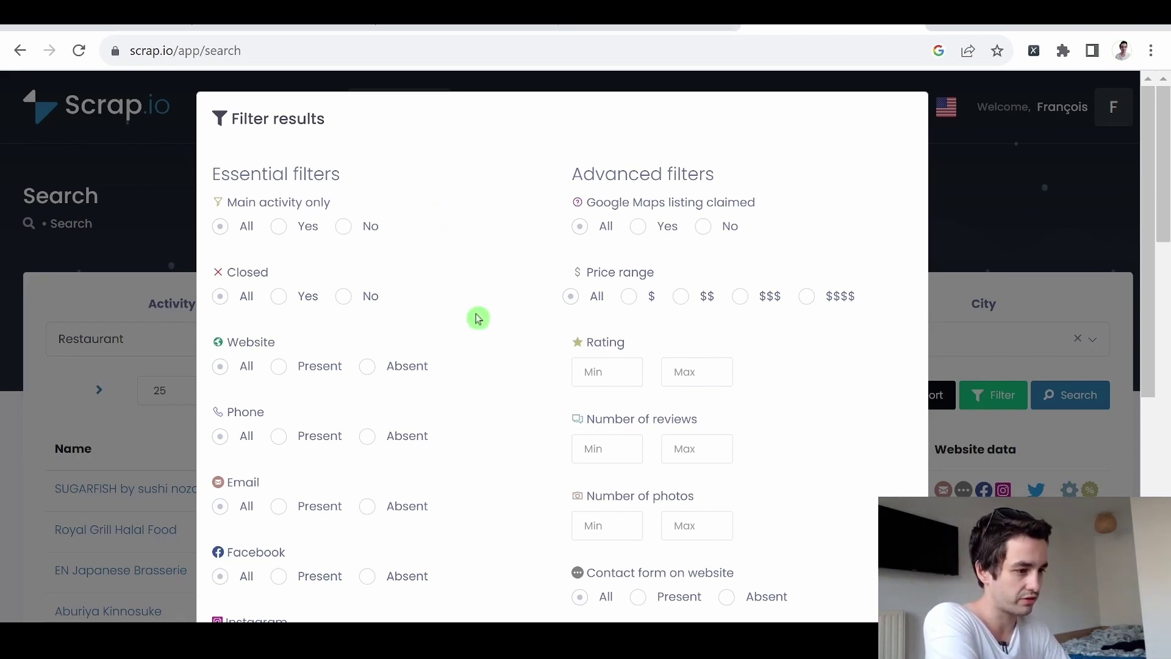
scroll(478, 316, "down", 3)
scroll(478, 316, "up", 3)
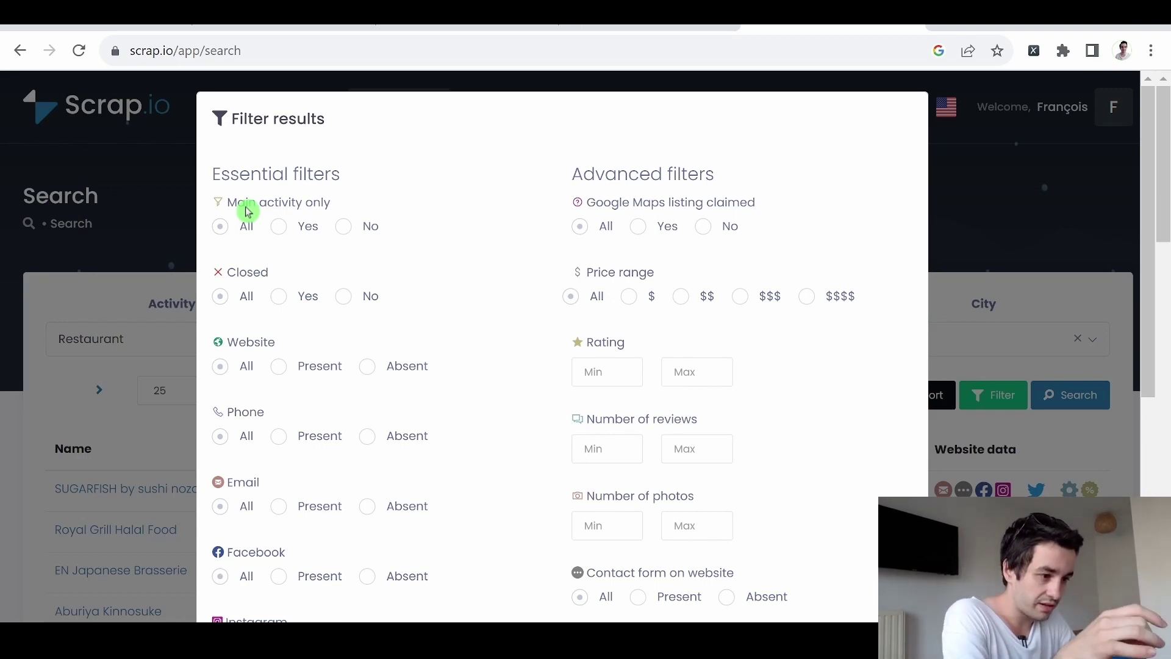
left_click(279, 227)
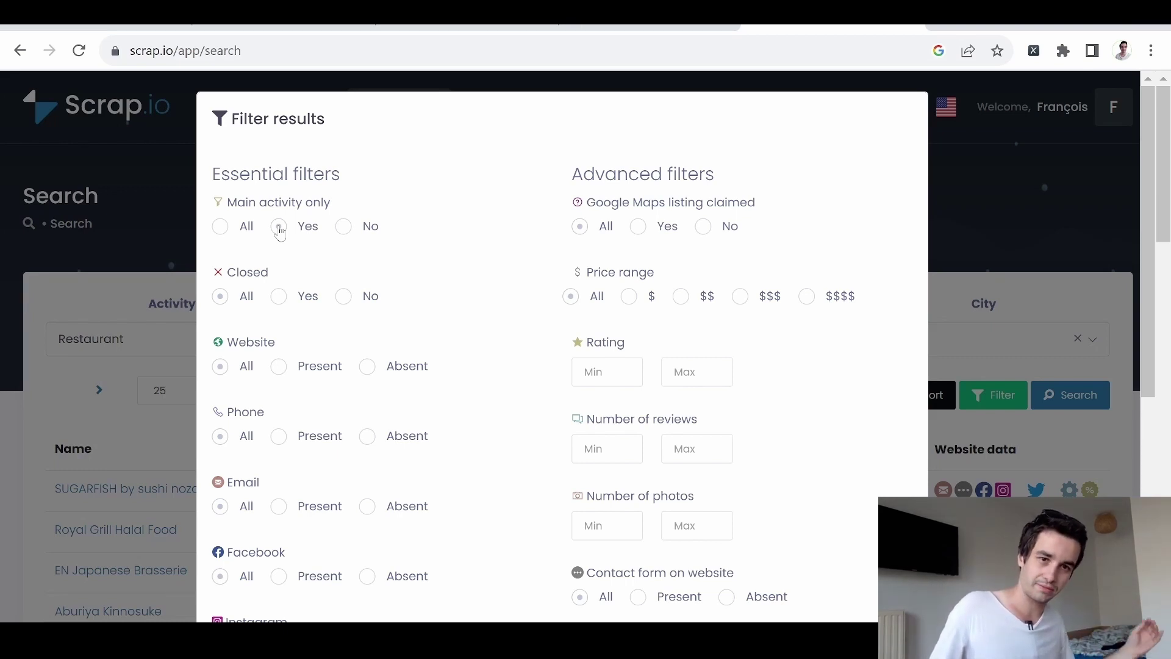
scroll(279, 232, "down", 1)
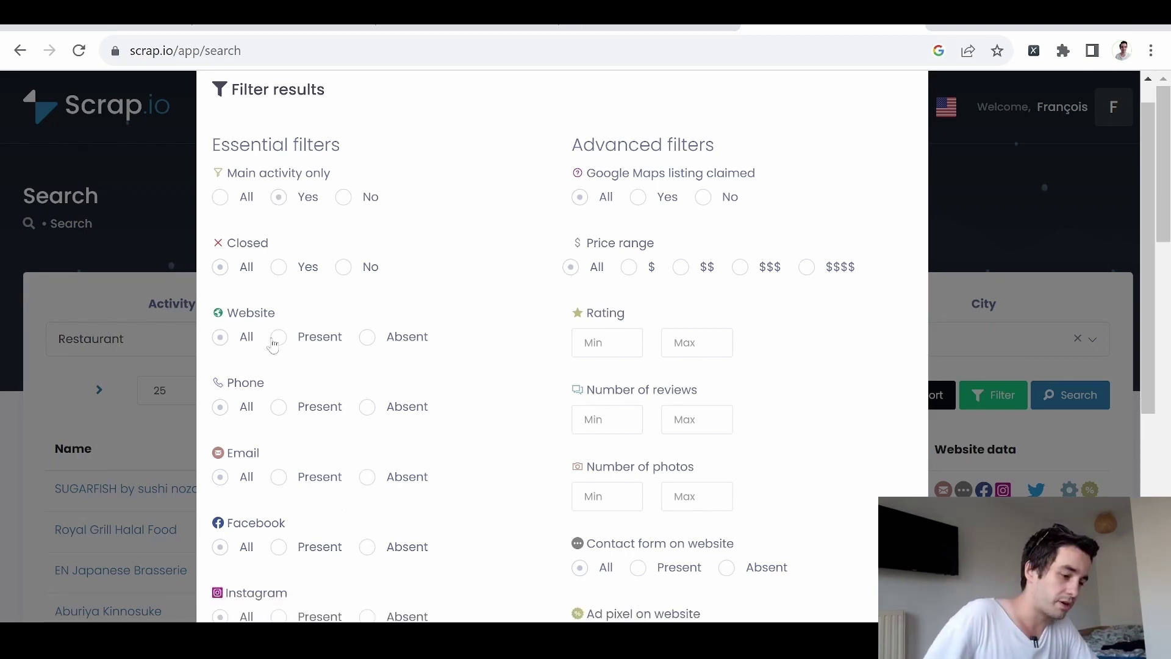
left_click(280, 408)
left_click(279, 477)
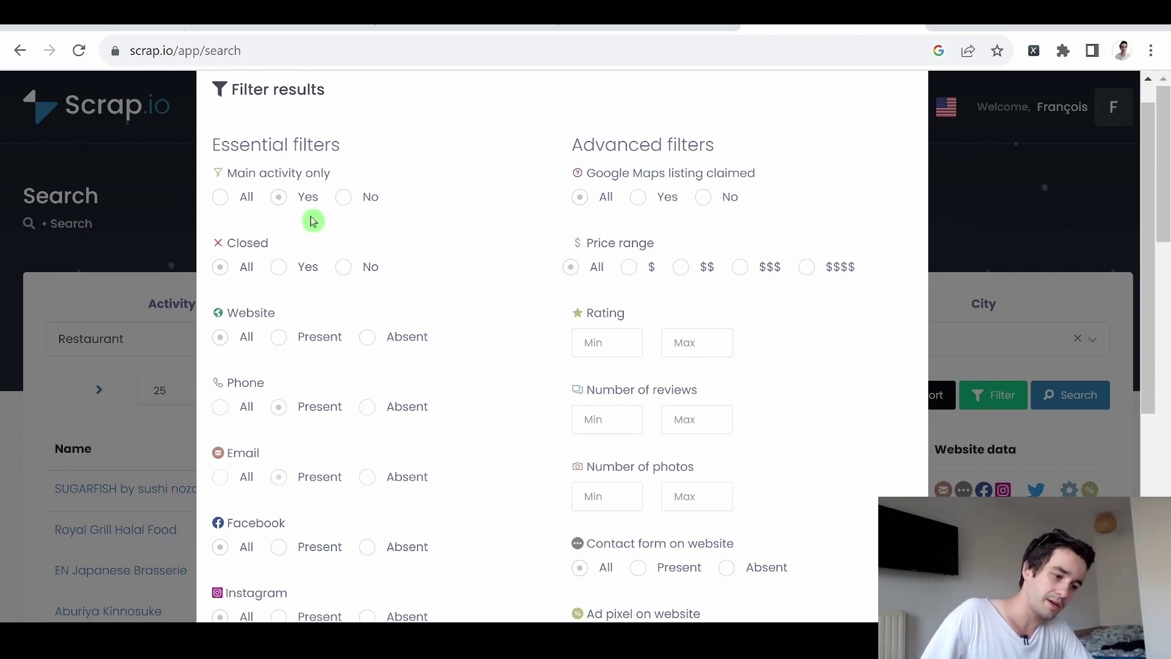
scroll(379, 351, "down", 5)
scroll(384, 353, "up", 6)
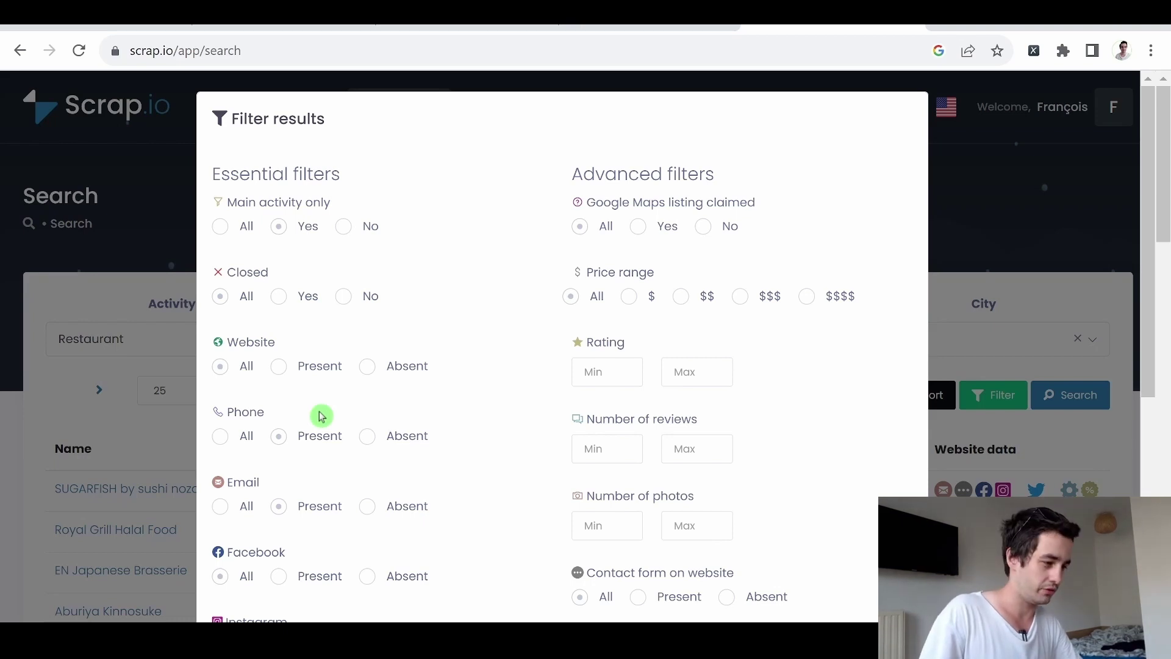
Reset Google Maps listing claimed to All and apply the filters, leaving about 447 results
scroll(635, 186, "down", 1)
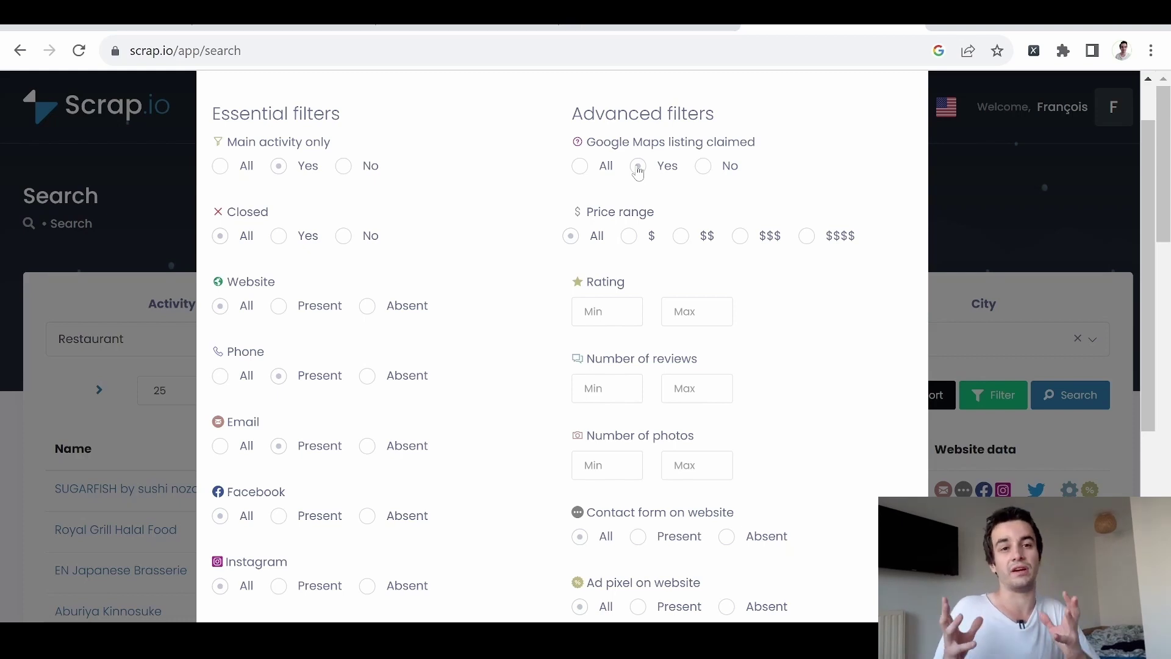
left_click_drag(638, 169, 645, 214)
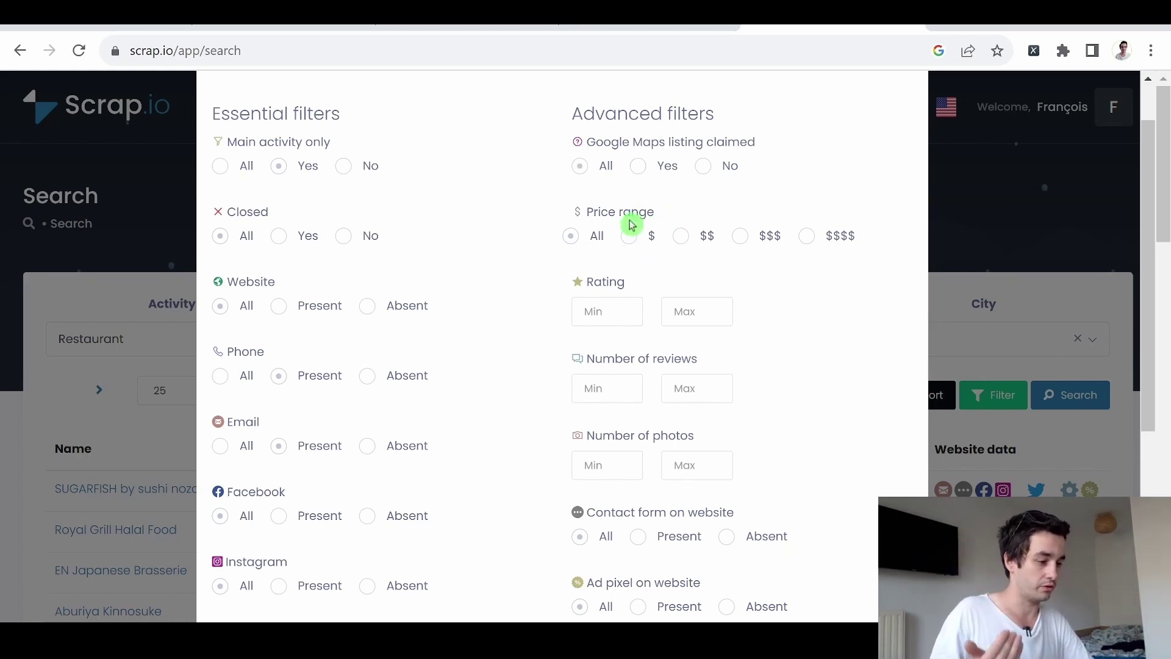
scroll(695, 318, "down", 2)
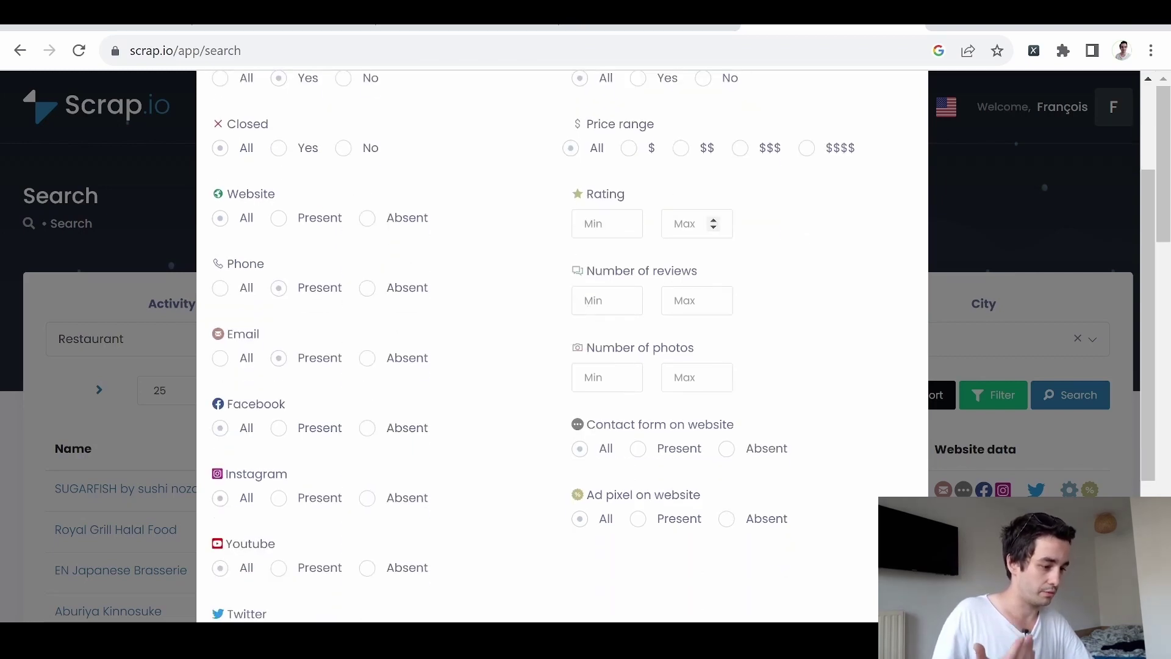
scroll(685, 323, "down", 2)
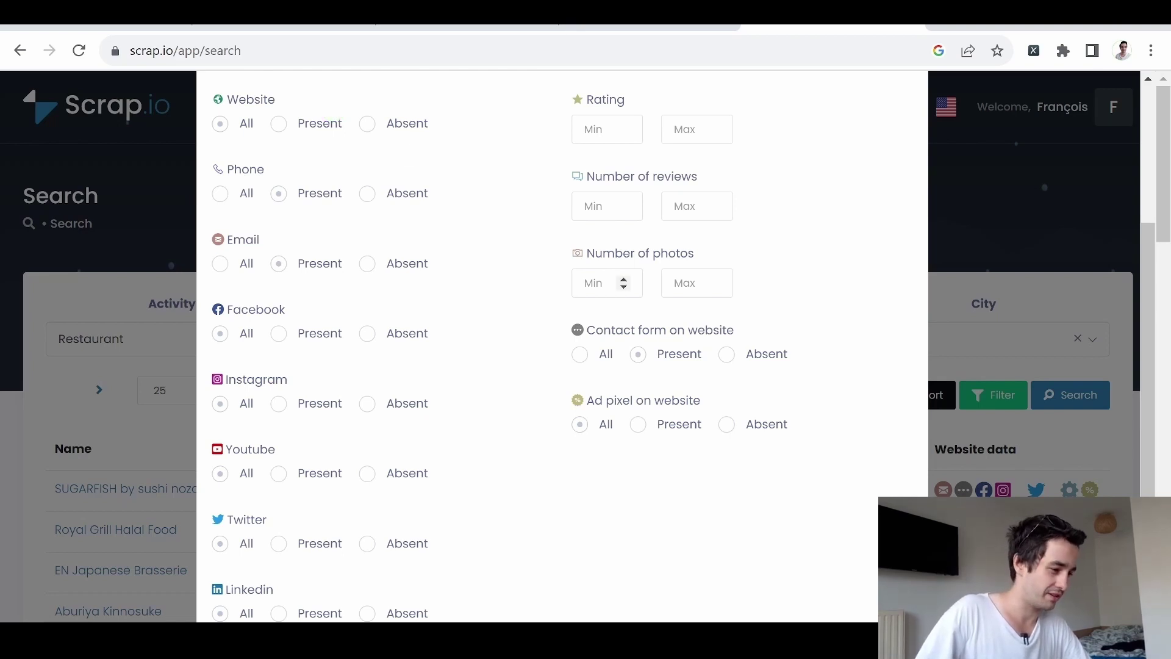
scroll(688, 440, "down", 3)
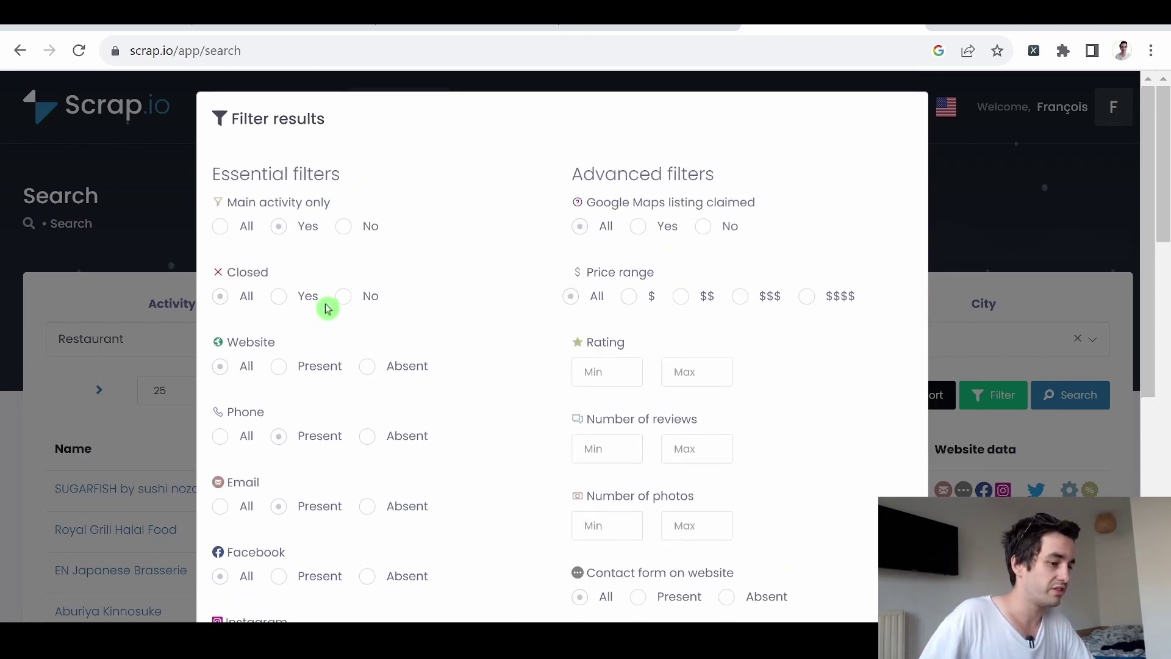
scroll(327, 307, "down", 6)
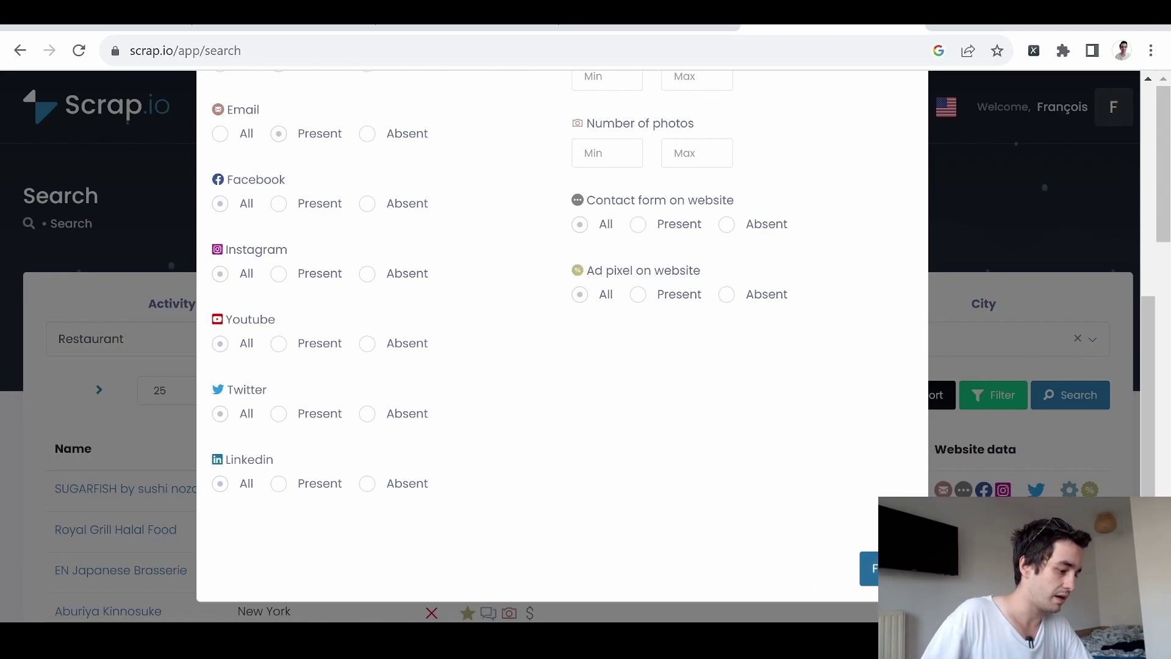
left_click(870, 569)
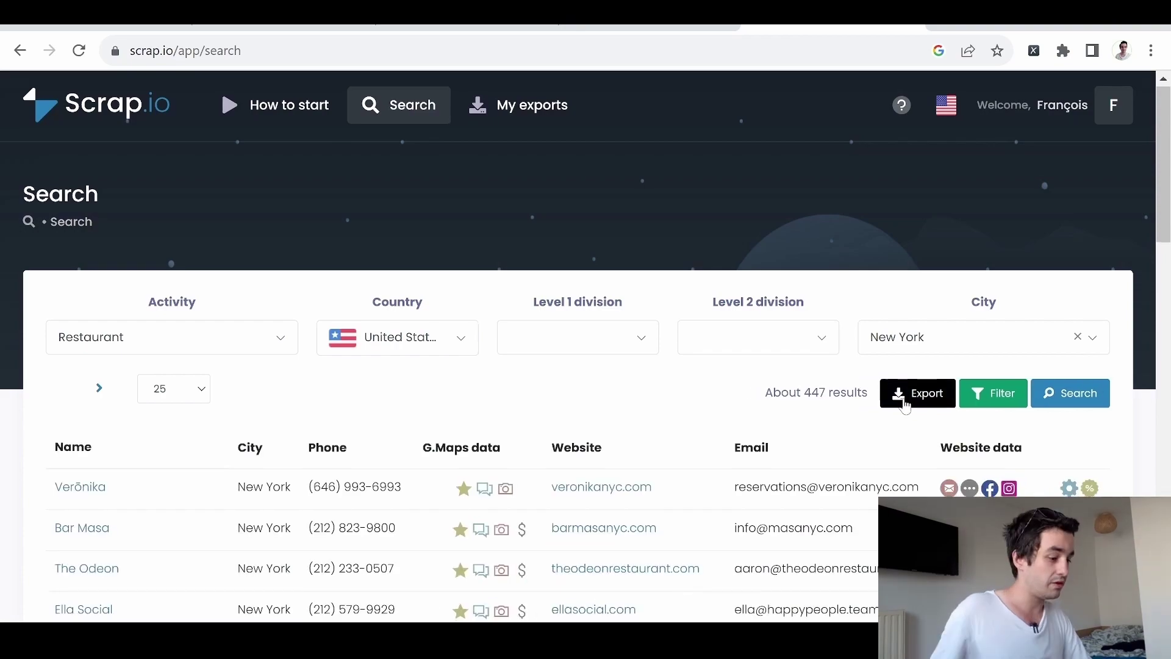
Open the Export results dialog for the filtered Restaurant - United States - New York results
scroll(906, 405, "down", 13)
scroll(906, 405, "up", 13)
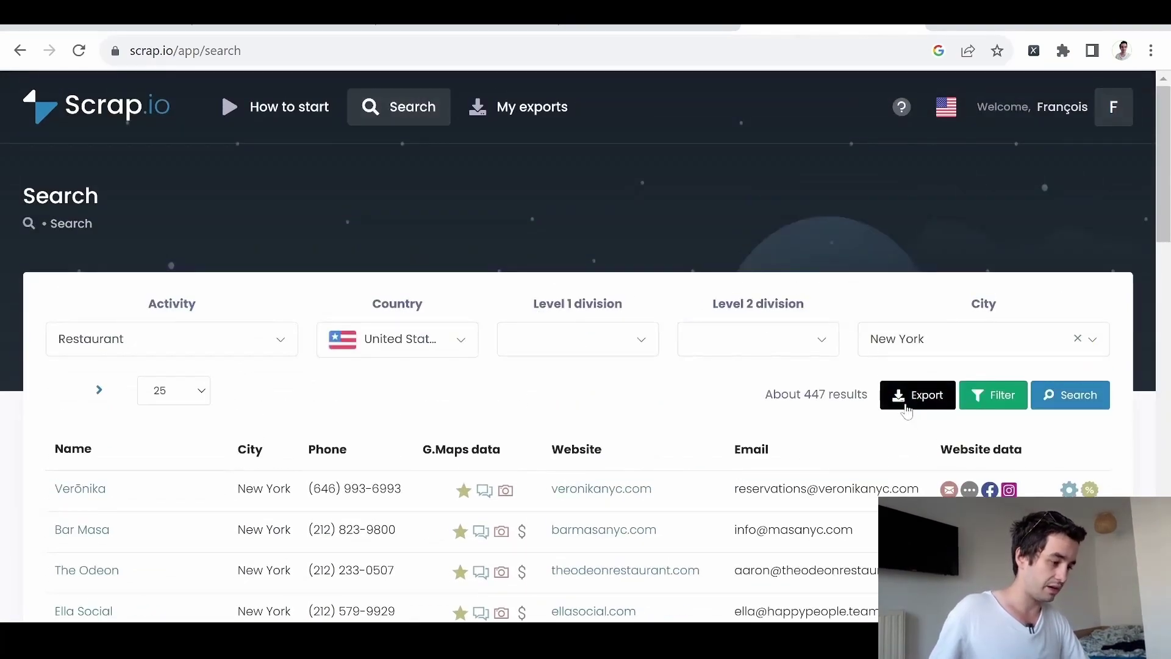
left_click(913, 400)
Export the New York restaurant results with an exported lines limit of 30 and all columns
left_click(567, 247)
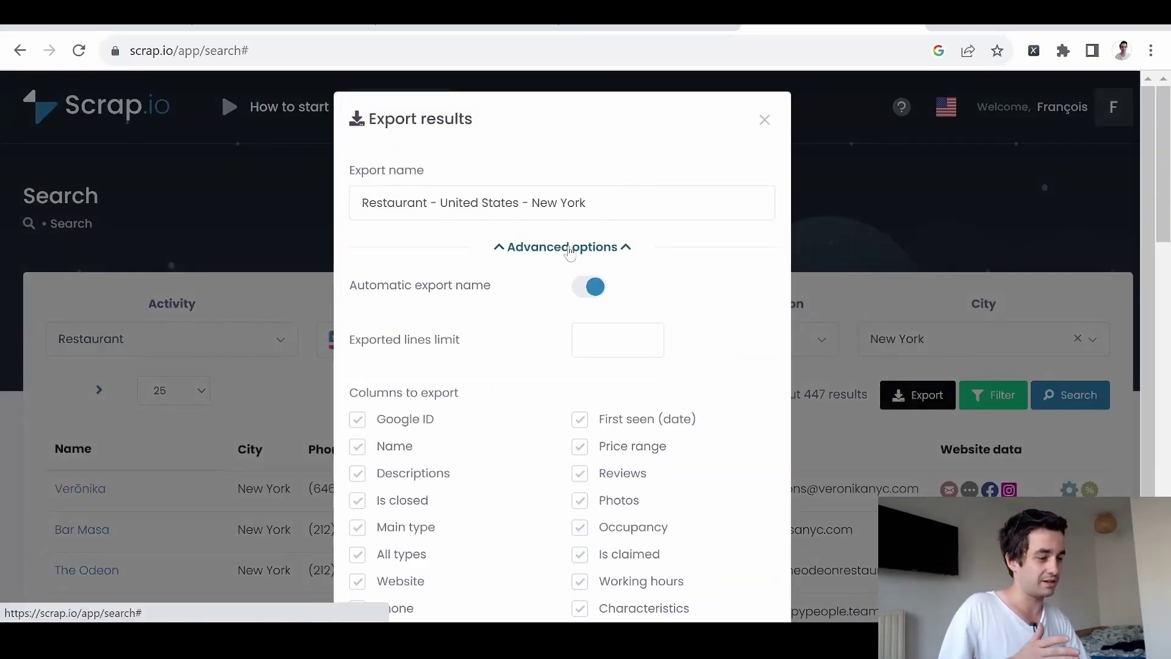
left_click(586, 277)
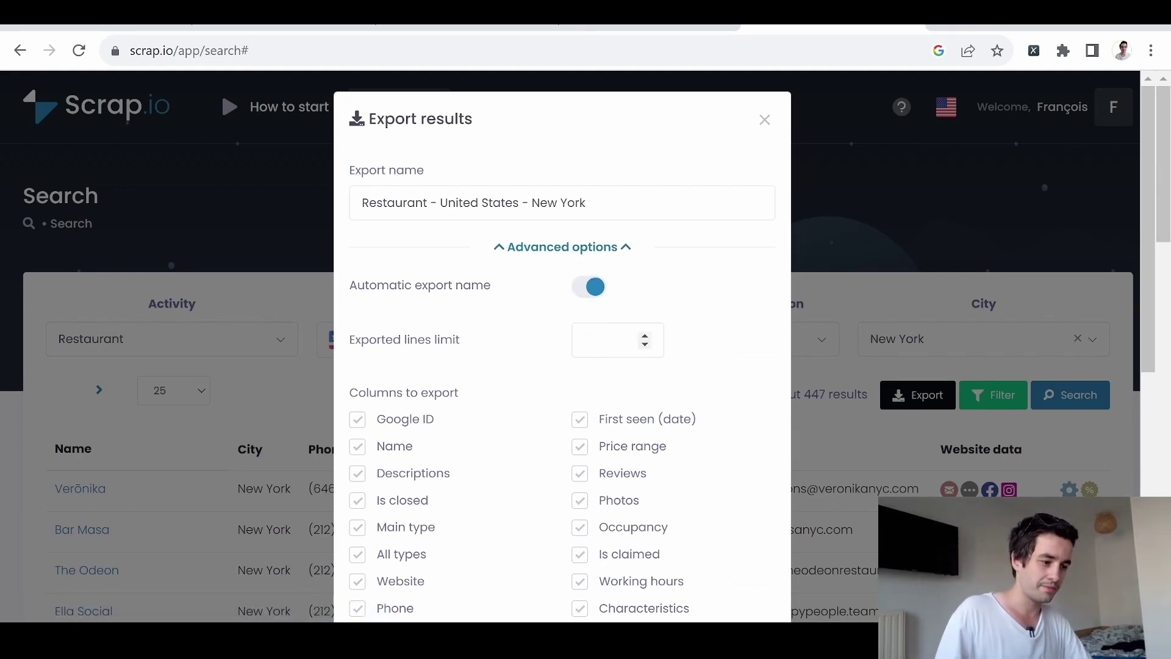
left_click(586, 339)
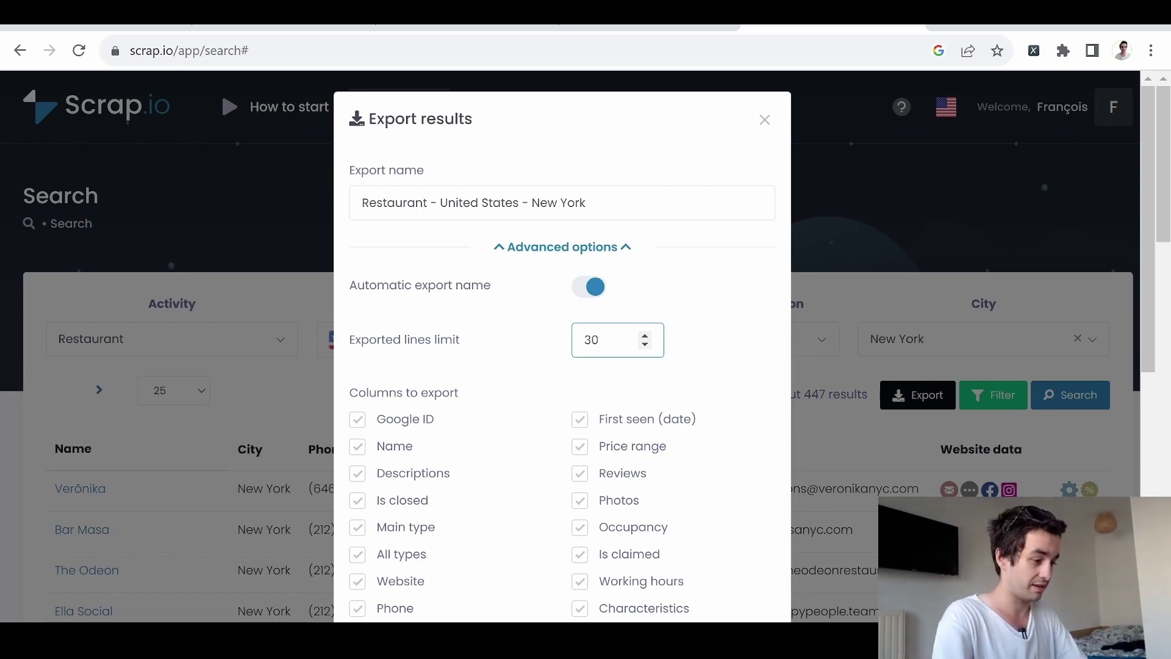
scroll(608, 494, "down", 3)
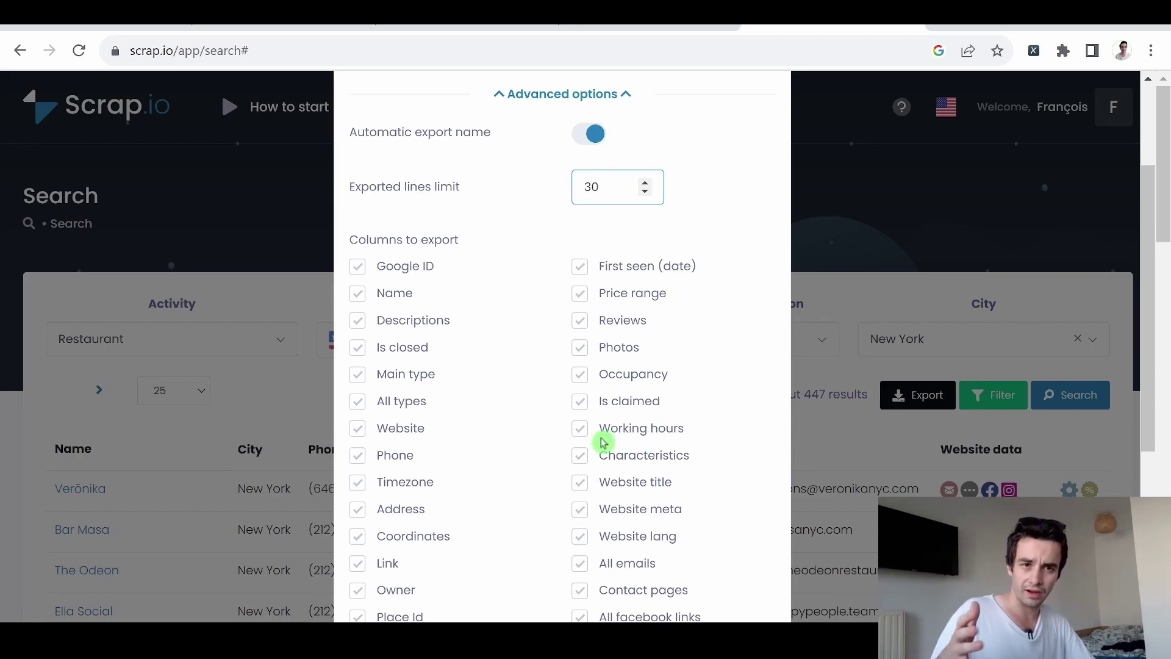
scroll(637, 325, "down", 5)
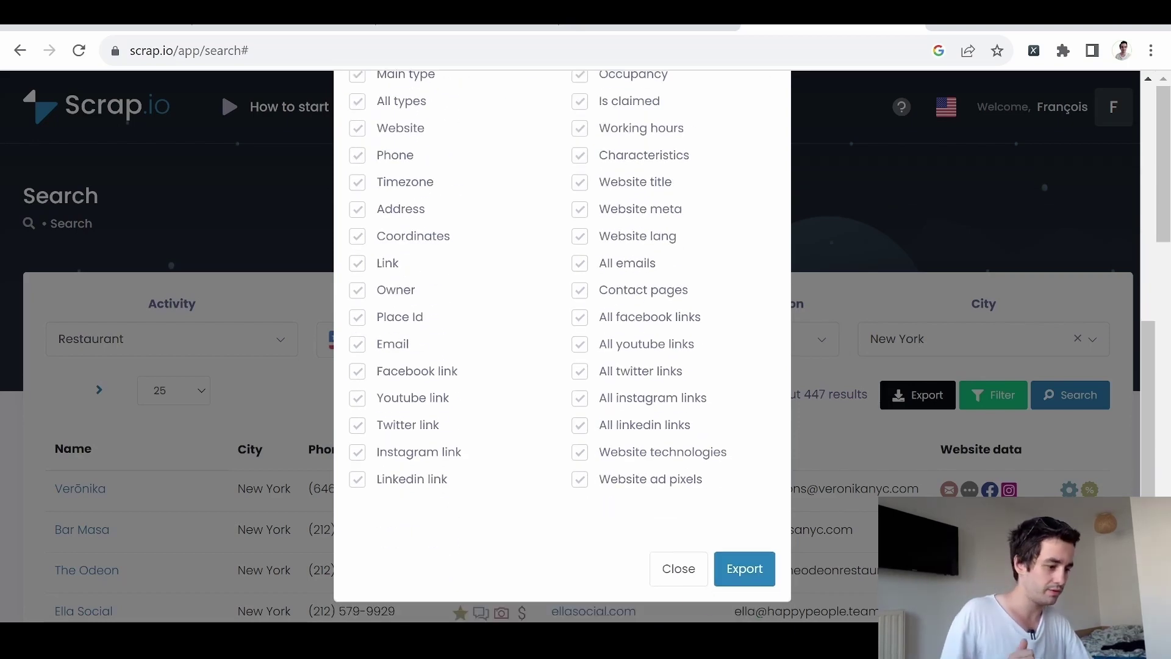
left_click(748, 572)
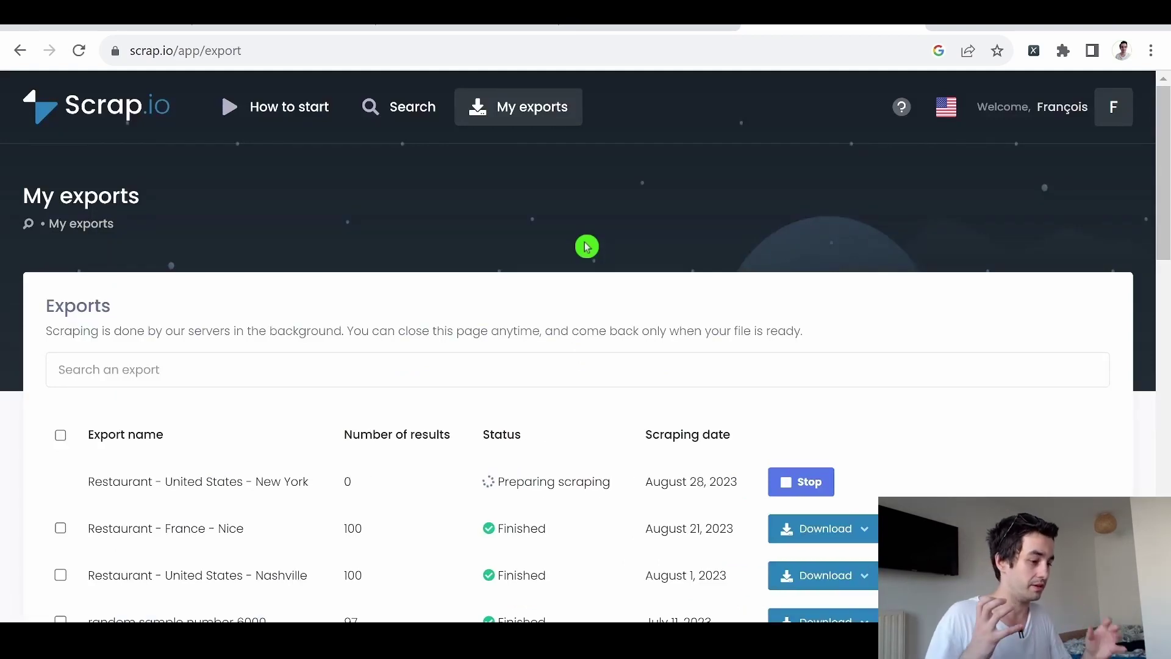
Check My exports: the New York export still shows Preparing scraping with 0 results
scroll(586, 246, "down", 3)
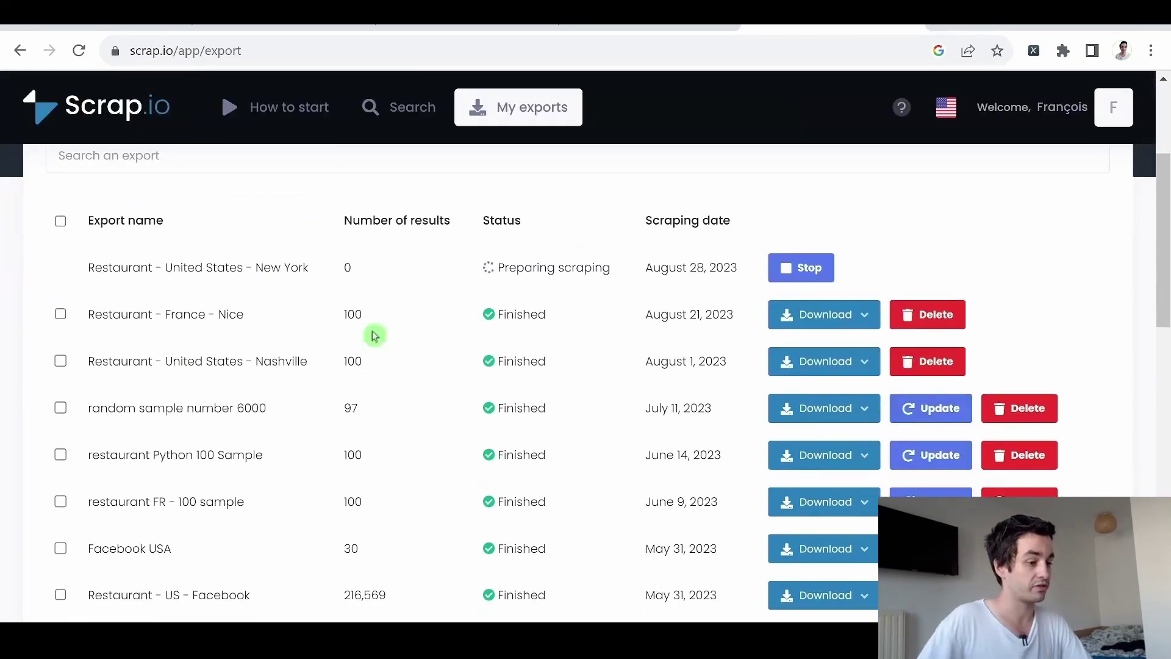
left_click(840, 313)
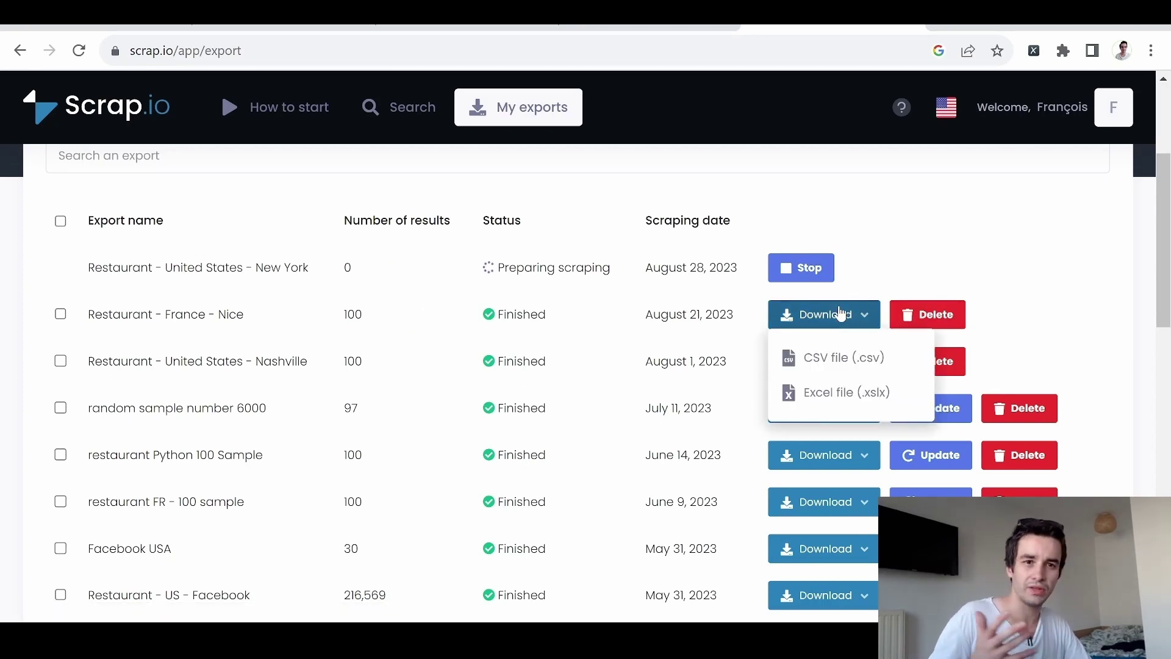
left_click(517, 286)
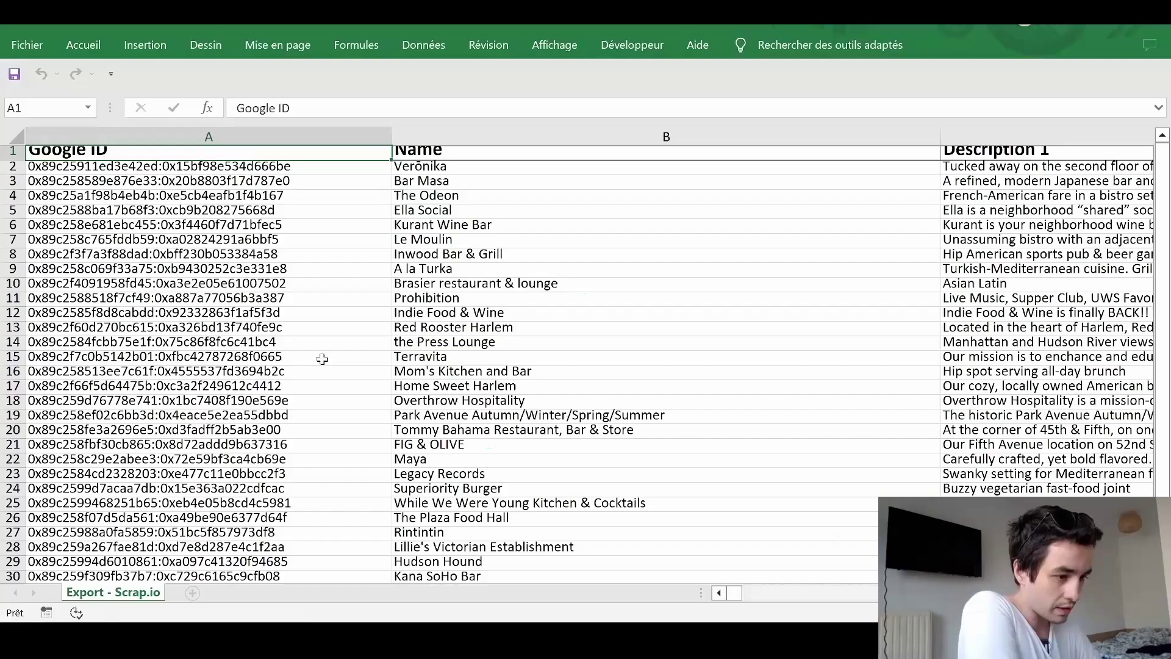
scroll(322, 358, "down", 8)
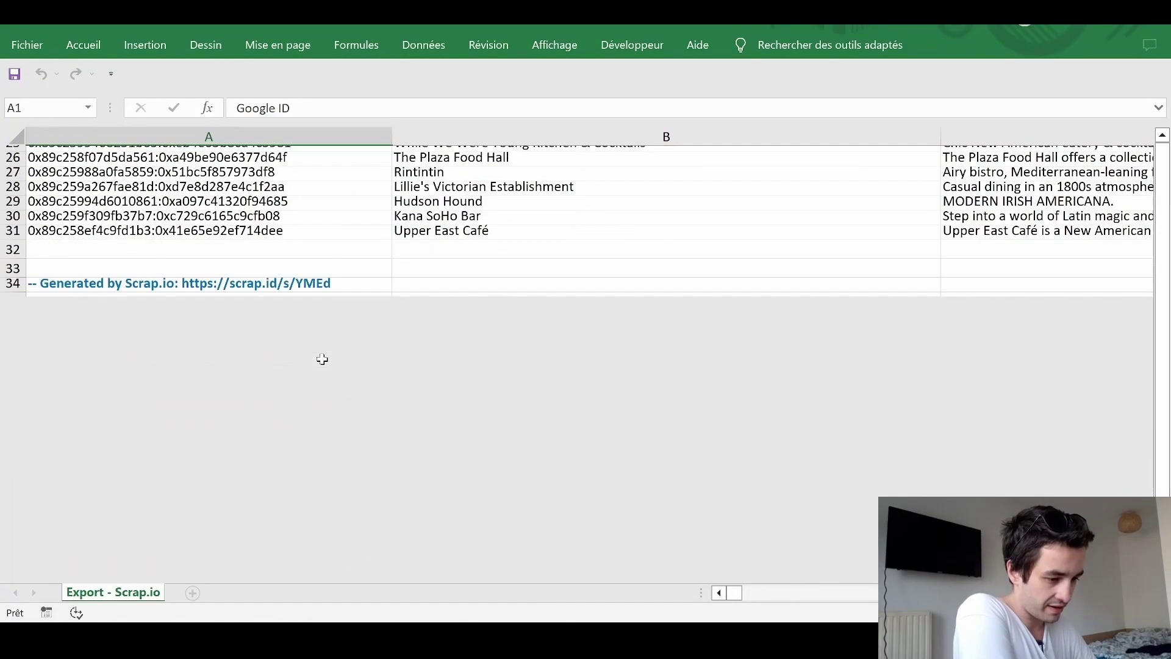
scroll(322, 359, "up", 9)
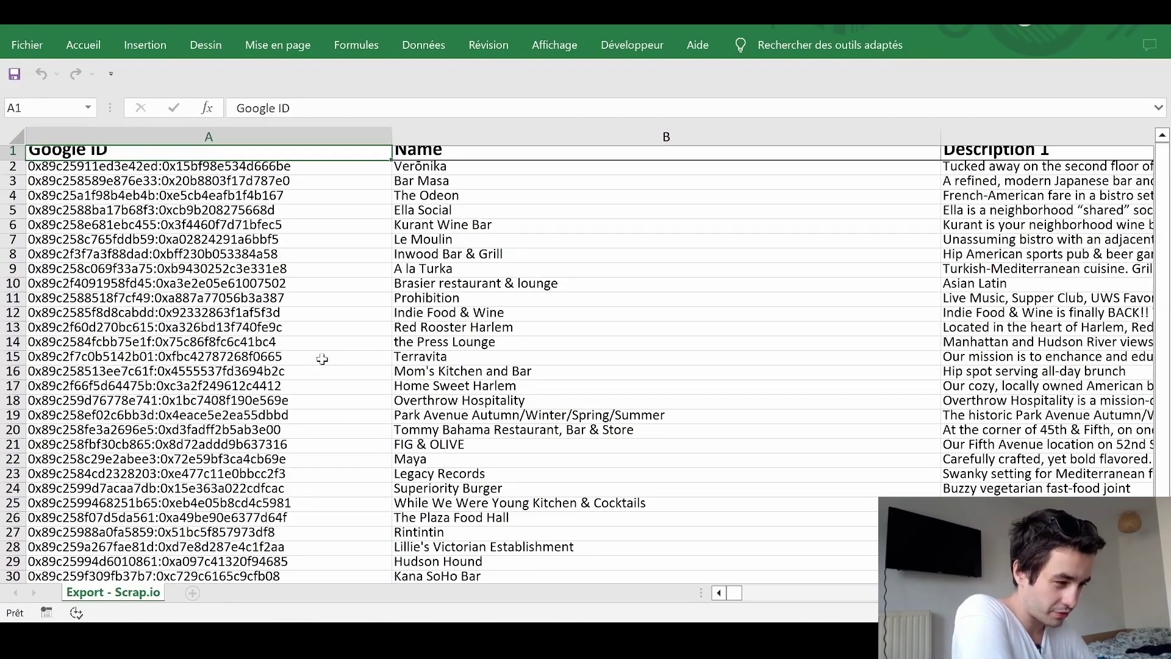
scroll(608, 275, "right", 5)
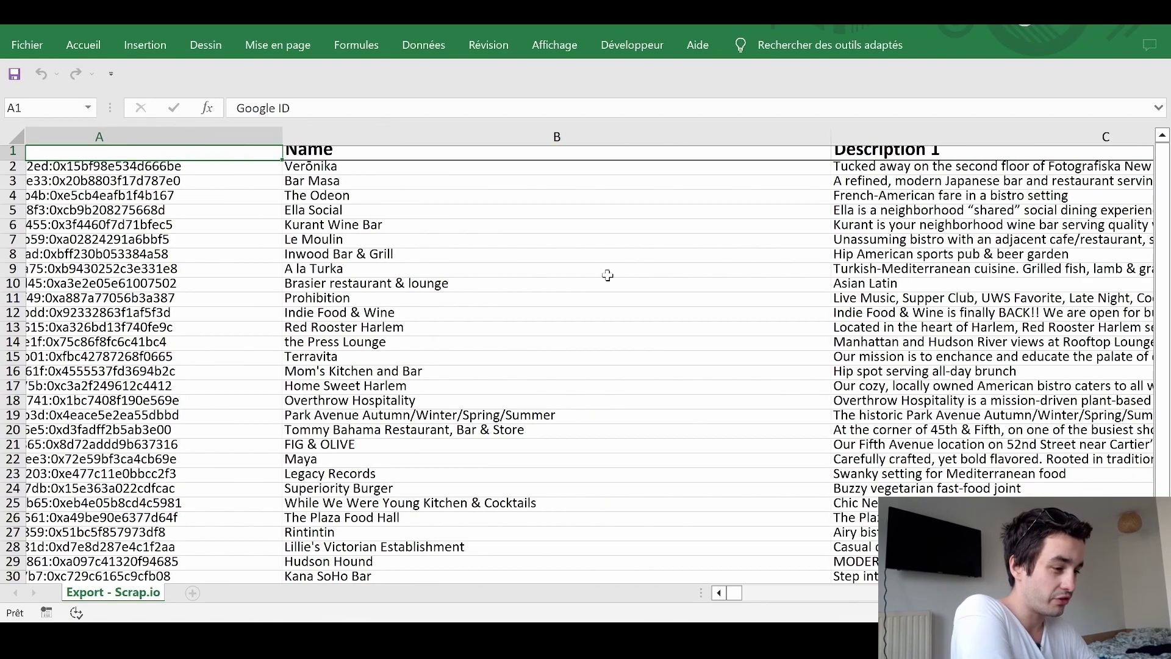
scroll(608, 276, "right", 10)
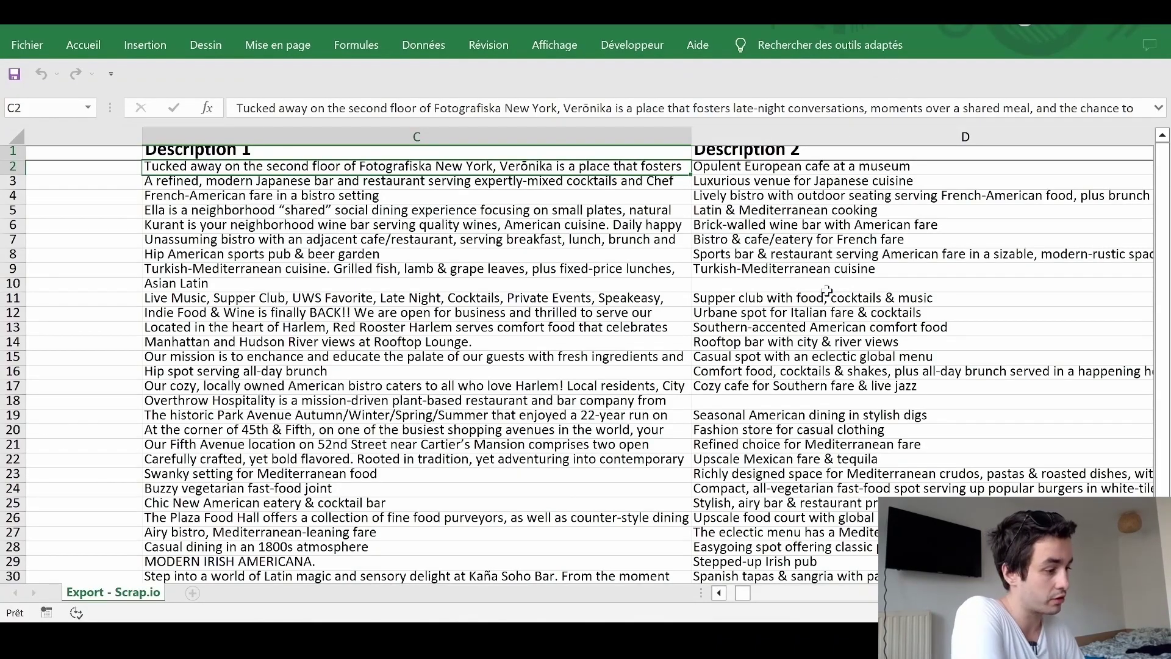
key("Right")
key("Right")
key("Right")
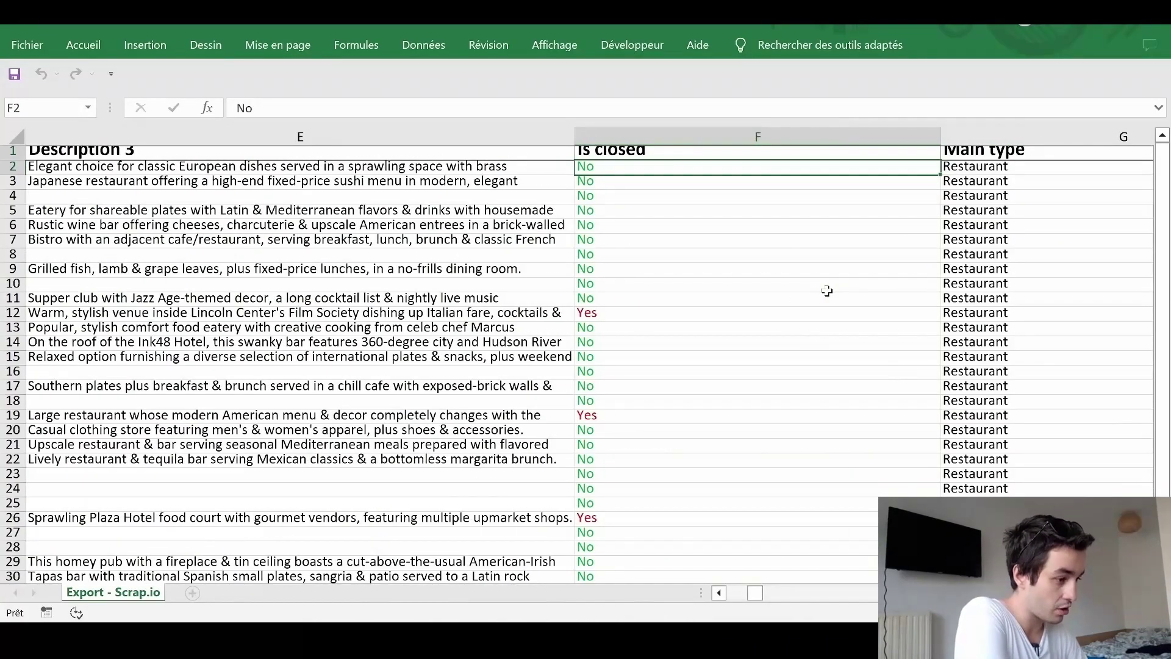
scroll(827, 291, "right", 5)
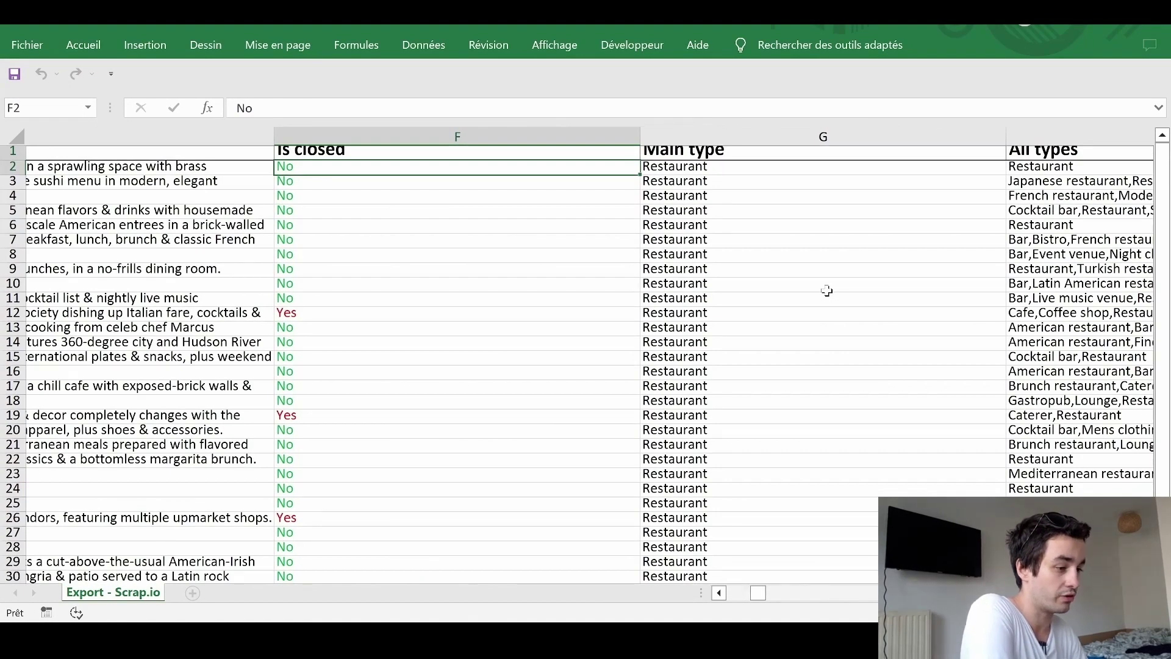
key("Right")
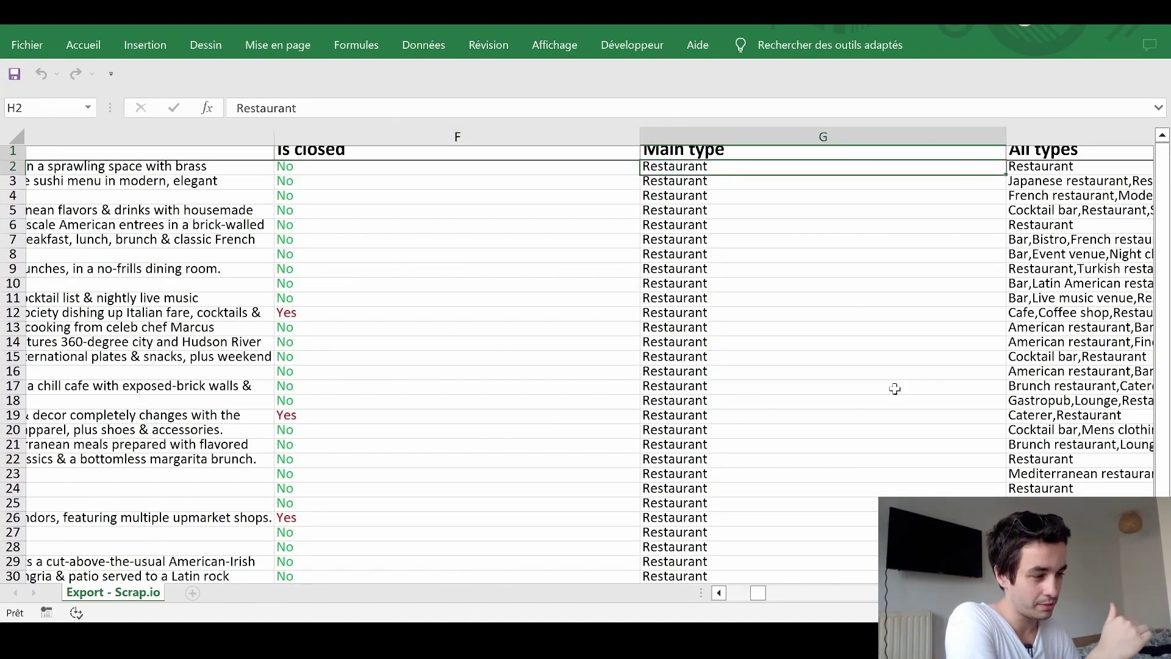
key("Left")
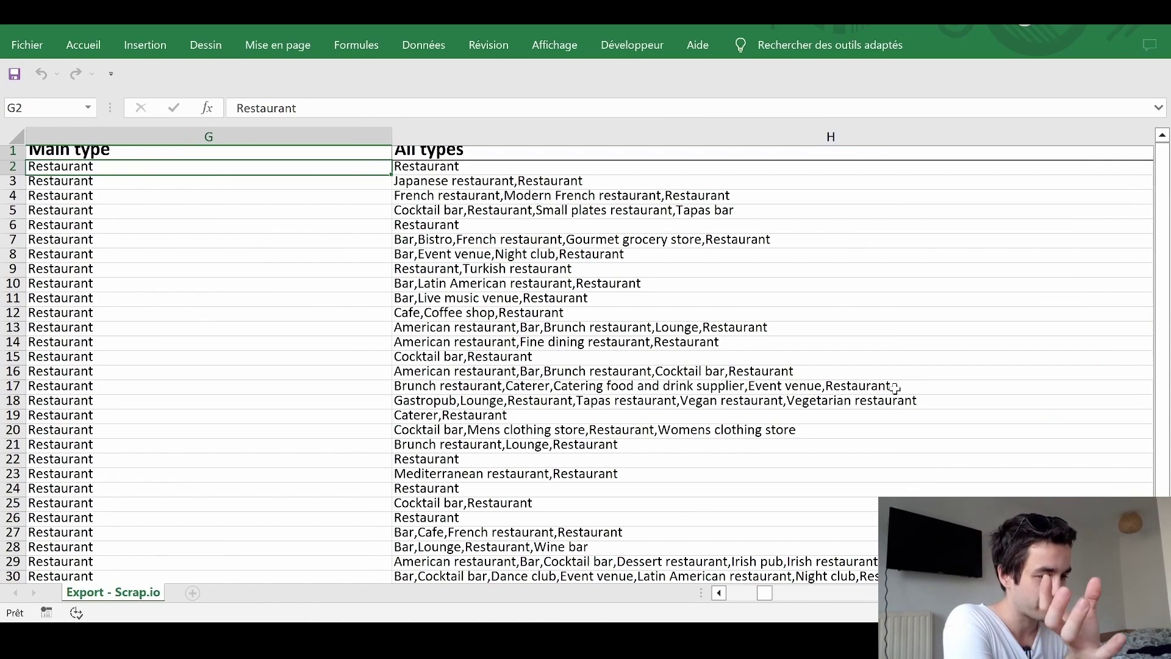
key("Right")
key("Right")
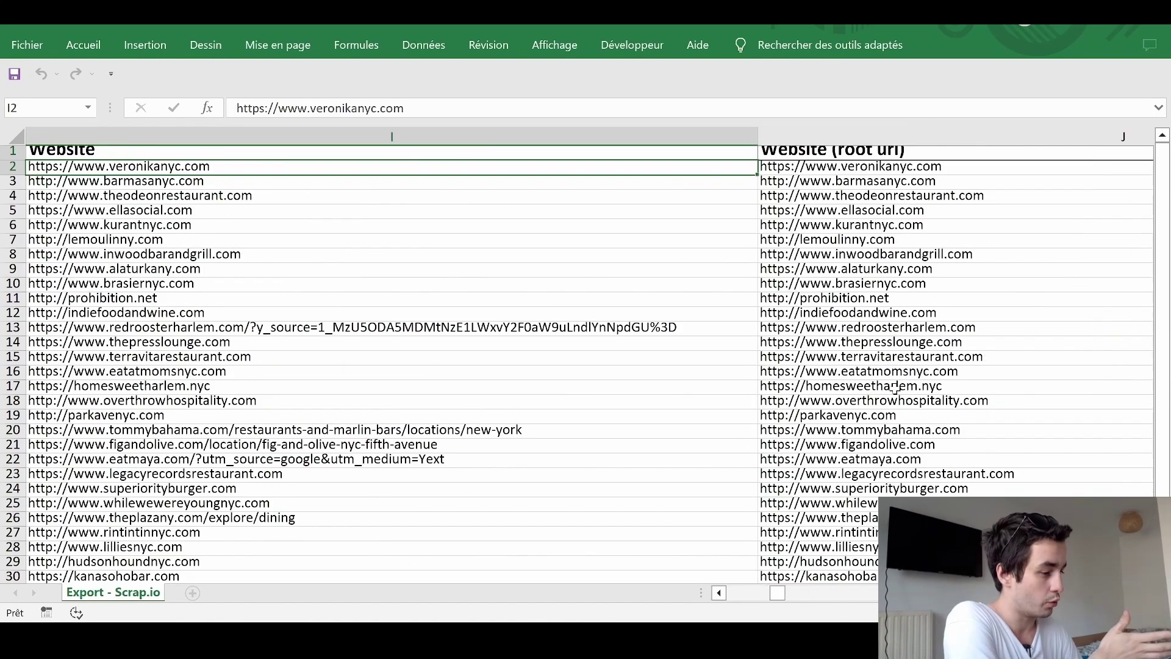
key("Right")
key("Right")
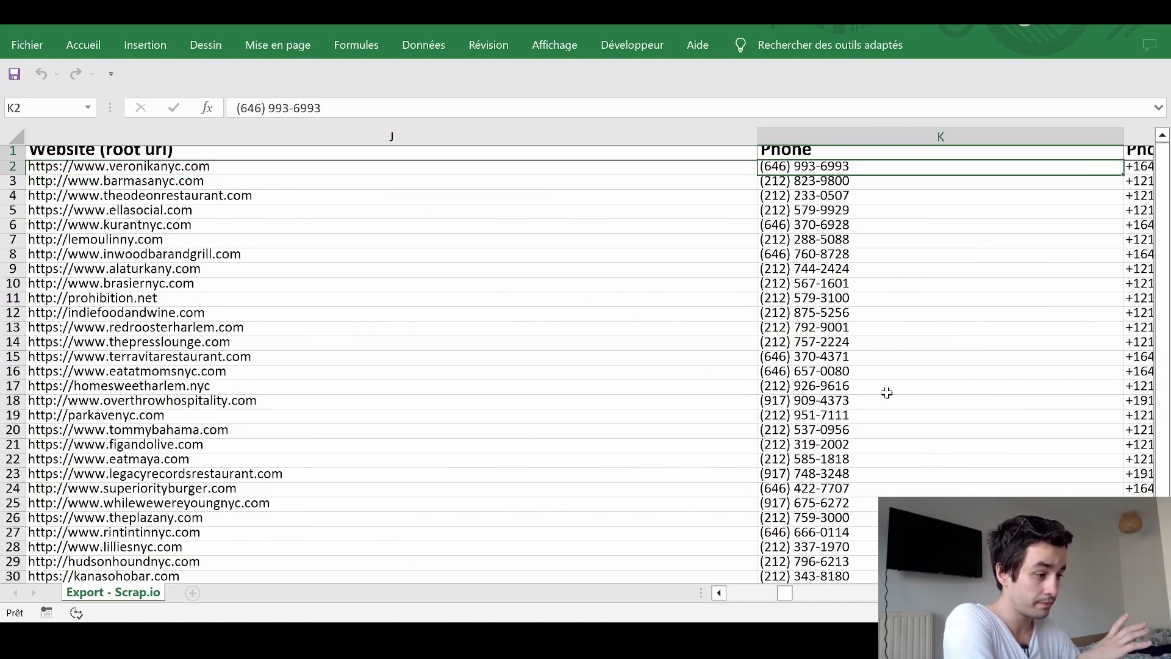
scroll(887, 393, "down", 2)
scroll(887, 393, "up", 2)
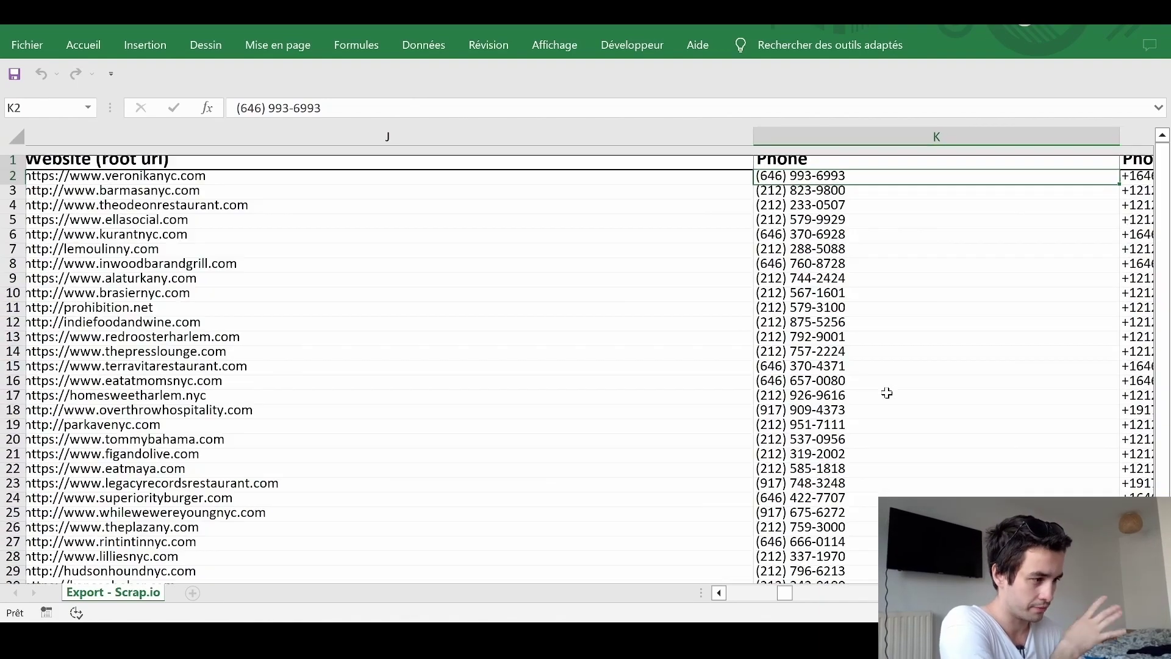
scroll(887, 393, "down", 1)
key("Right")
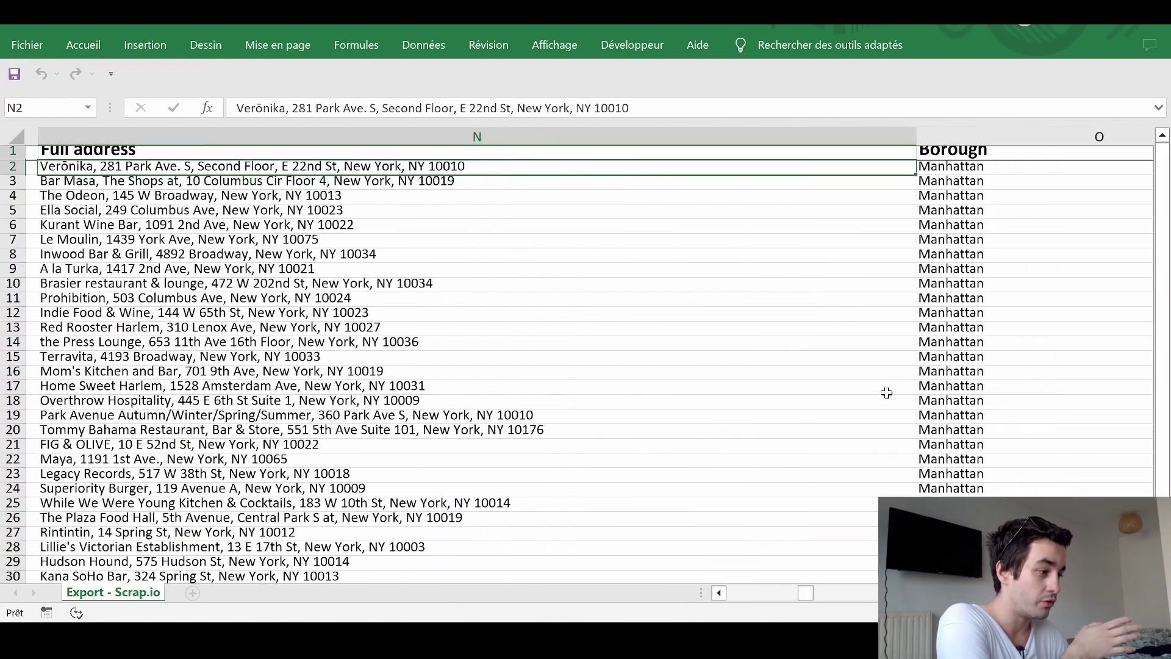
key("Right")
key("Right")
key("Right")
key("Right")
key("Right")
key("Right")
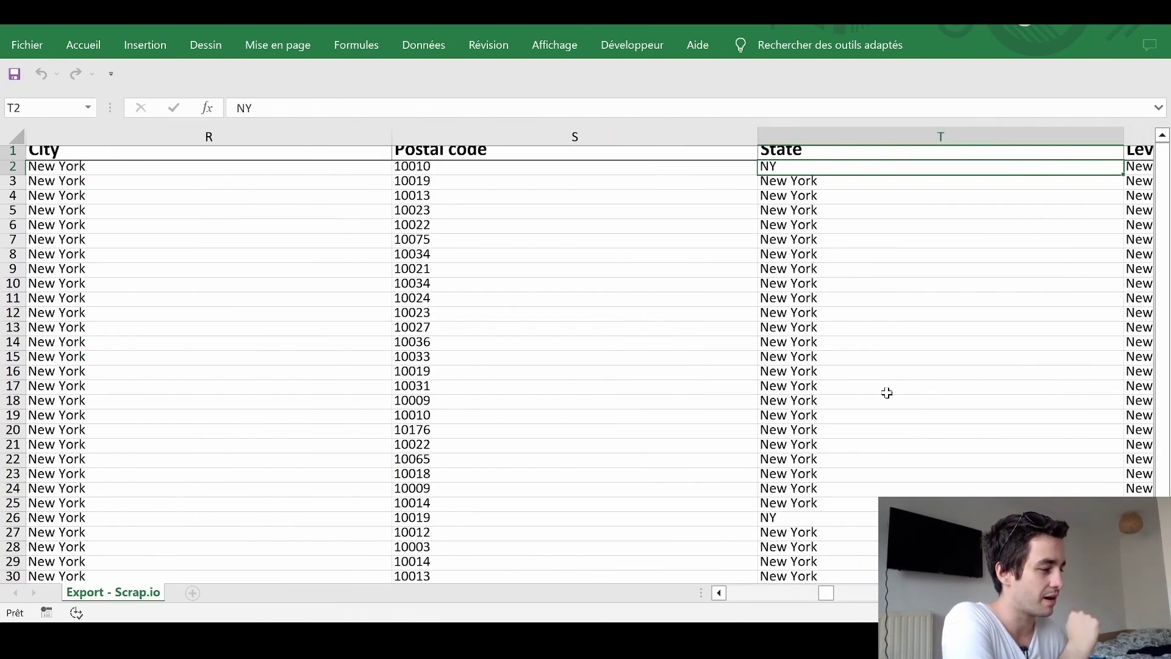
key("Right")
key("Right")
key("Right")
key("Right")
key("Right")
key("Right")
key("Right")
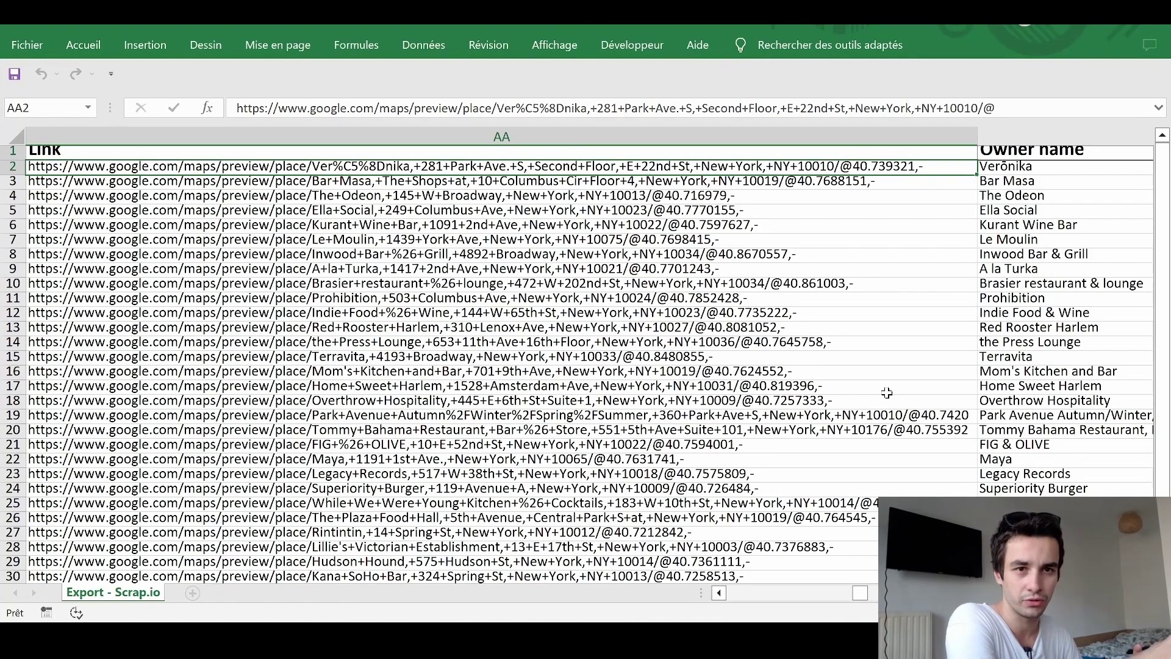
key("Right")
key("Right")
key("Right")
key("Right")
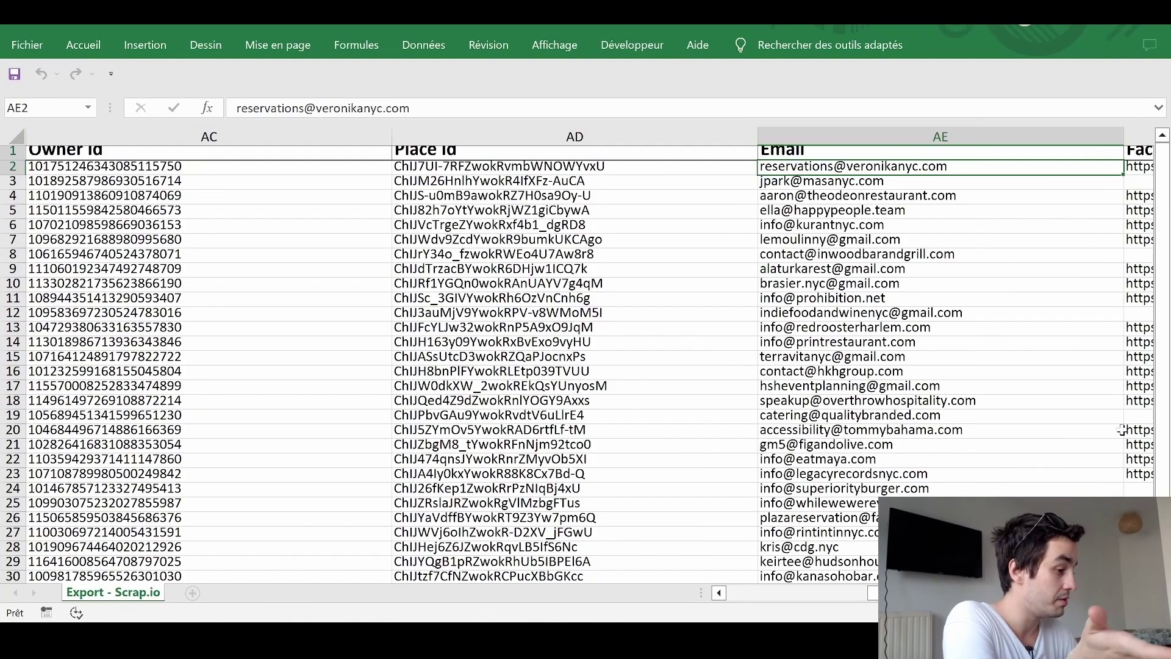
scroll(1004, 416, "down", 4)
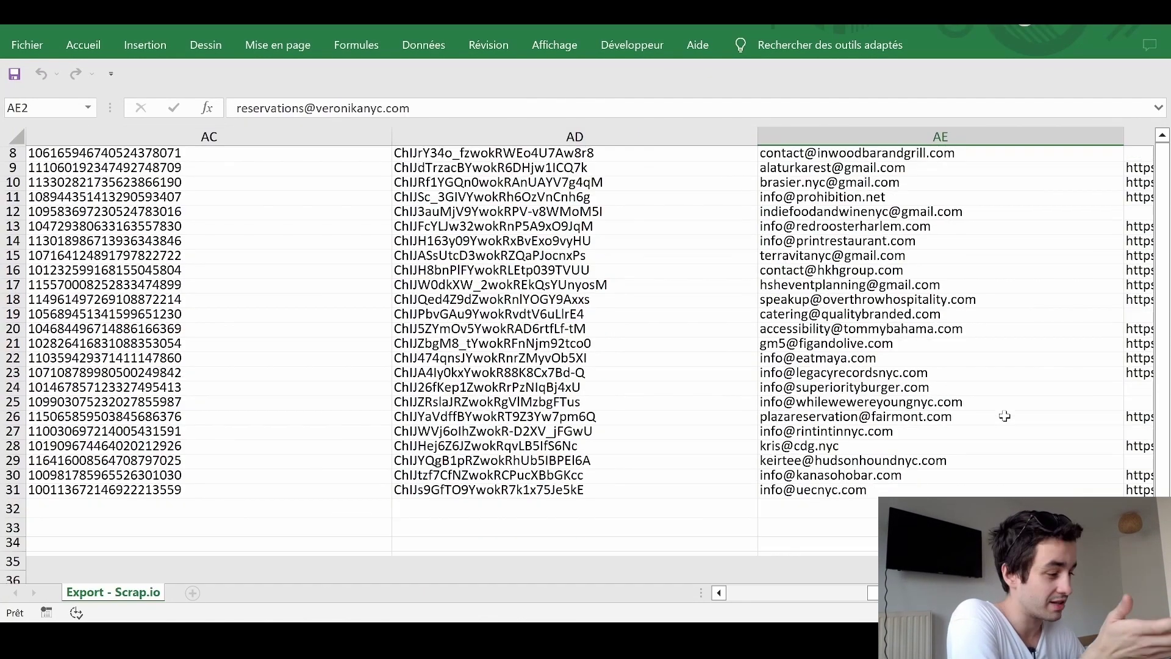
scroll(1005, 416, "up", 4)
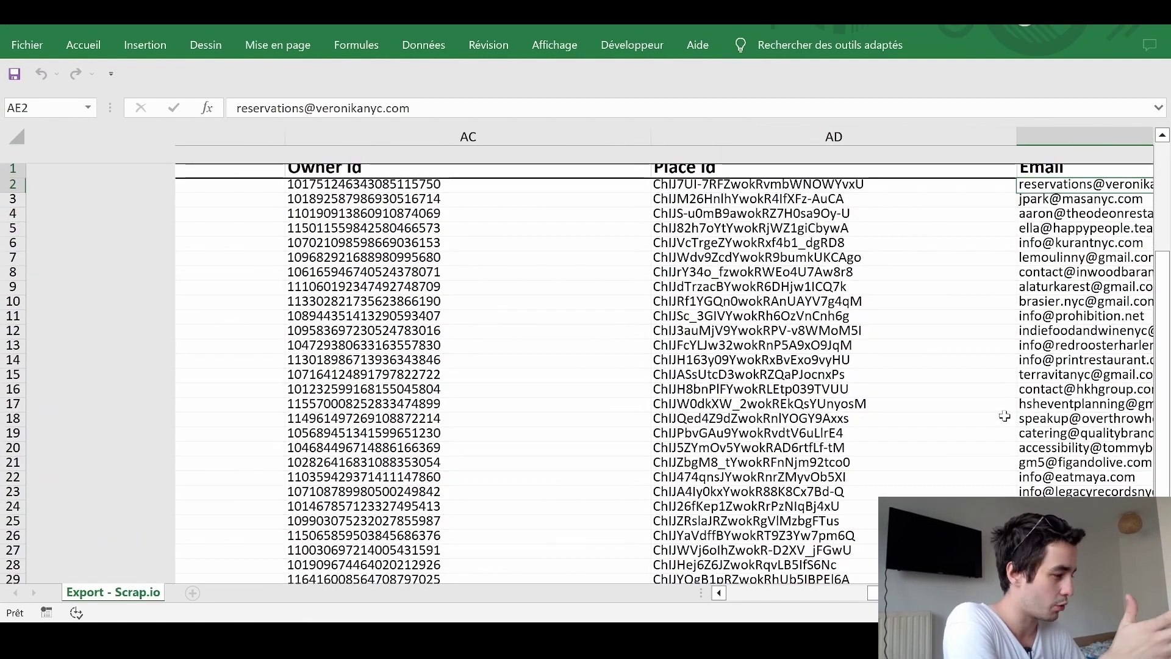
key("Right")
key("Right")
key("Right")
key("Right")
key("Right")
key("Right")
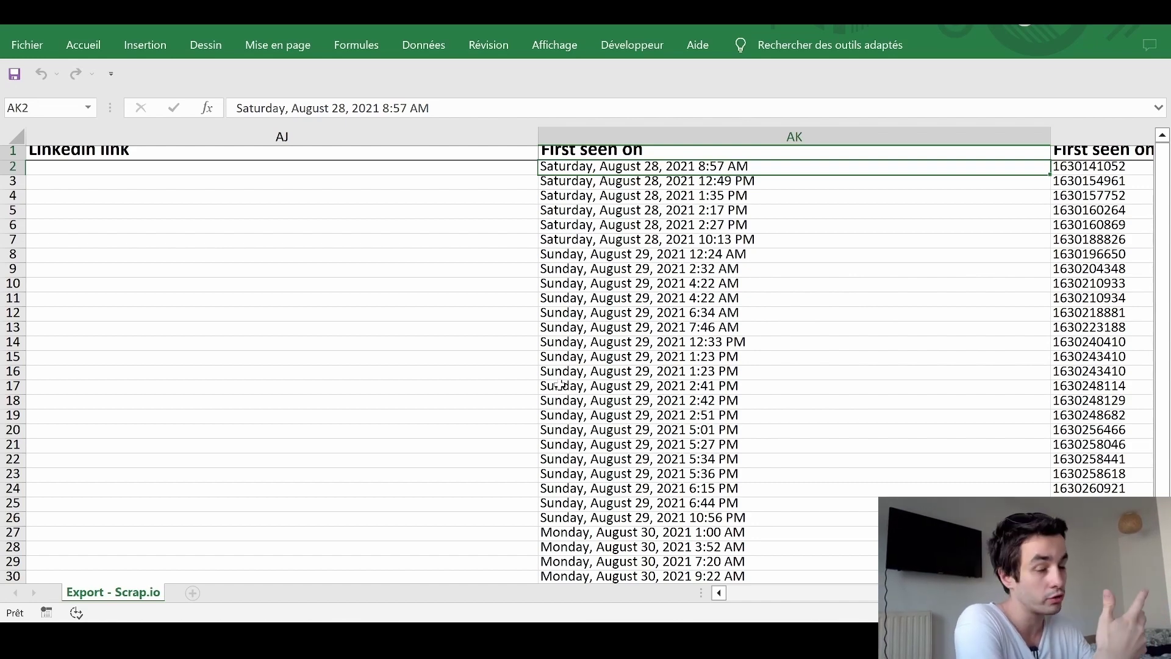
key("Right")
key("Right")
key("Right")
key("Right")
key("Right")
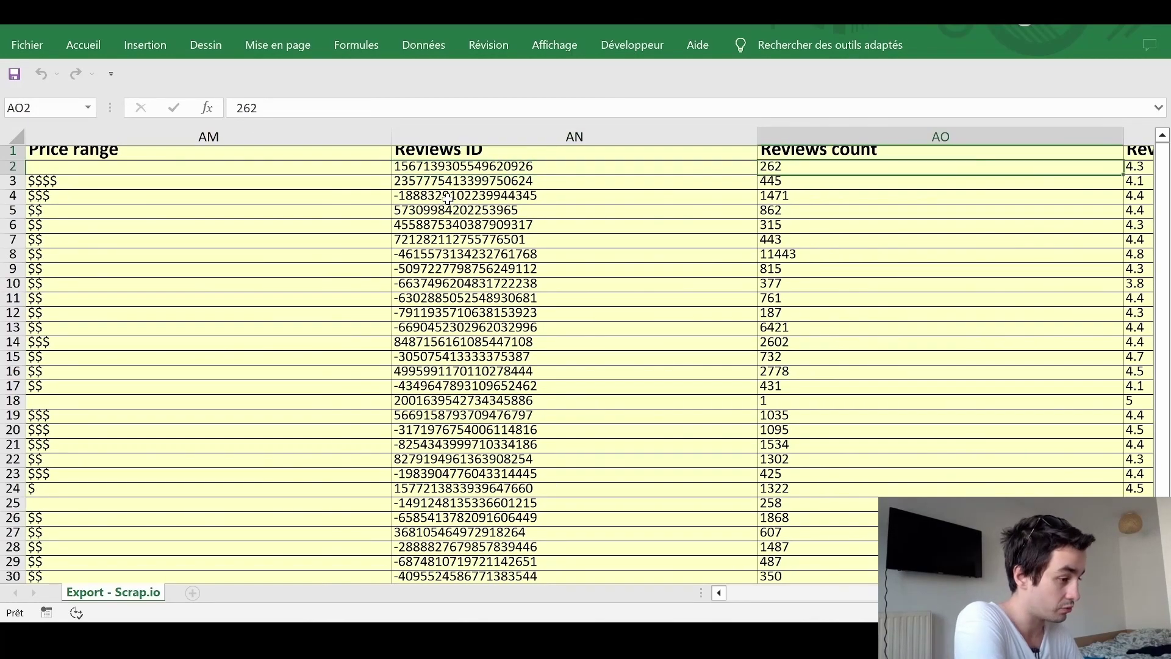
key("Right")
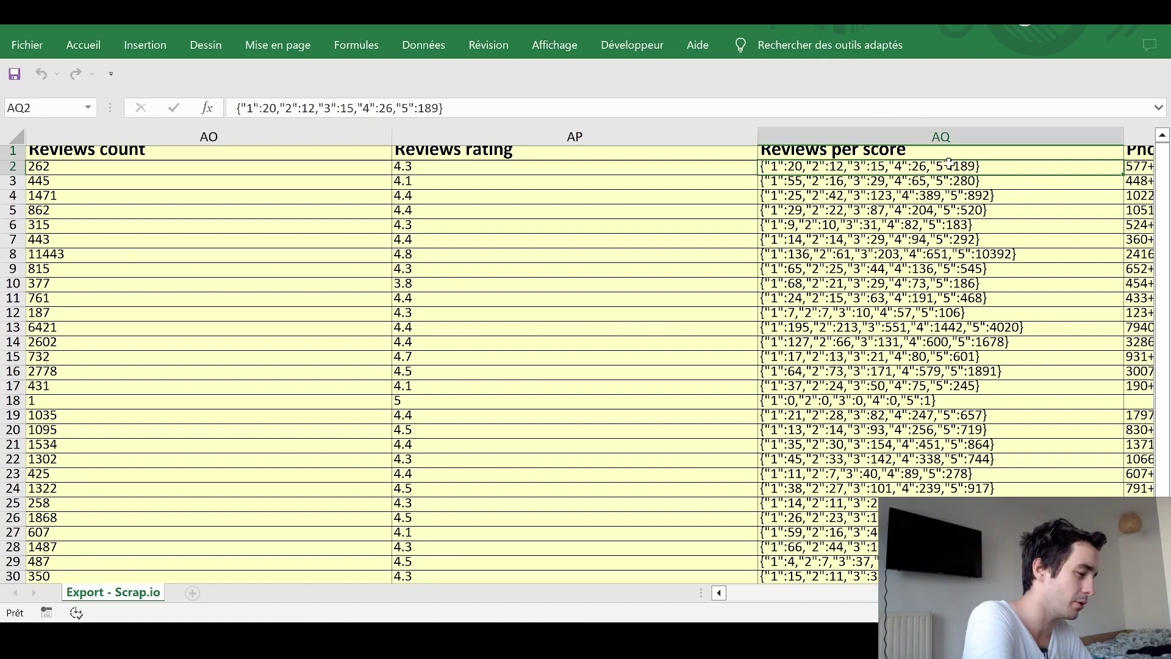
key("Right")
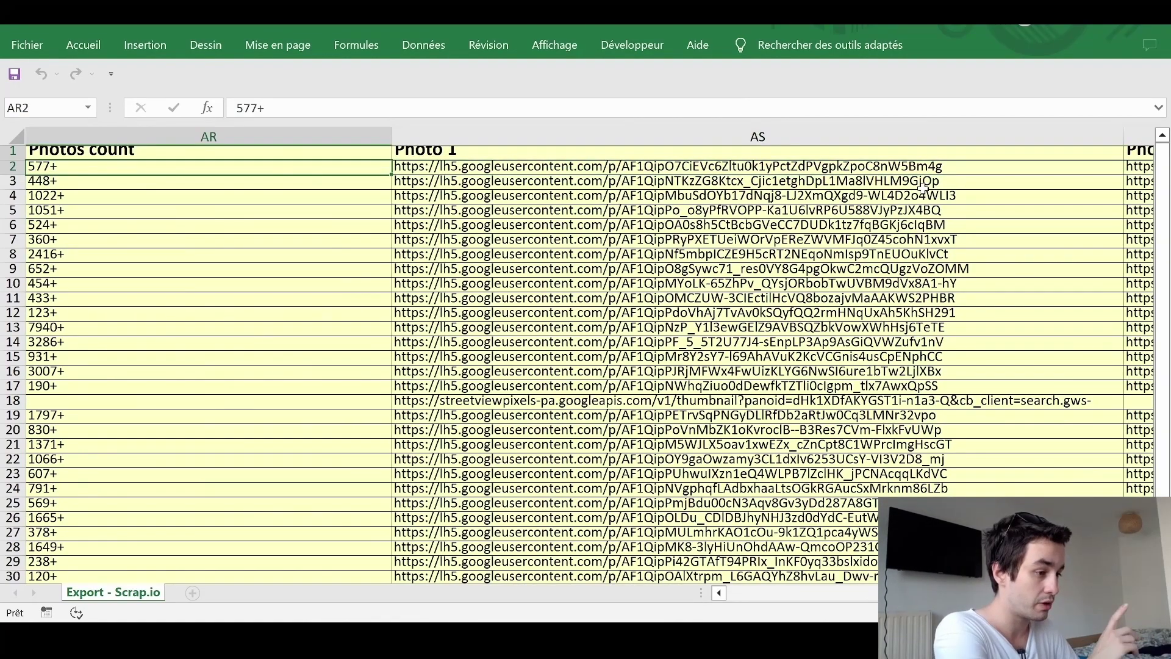
key("Right")
key("Right")
key("Right")
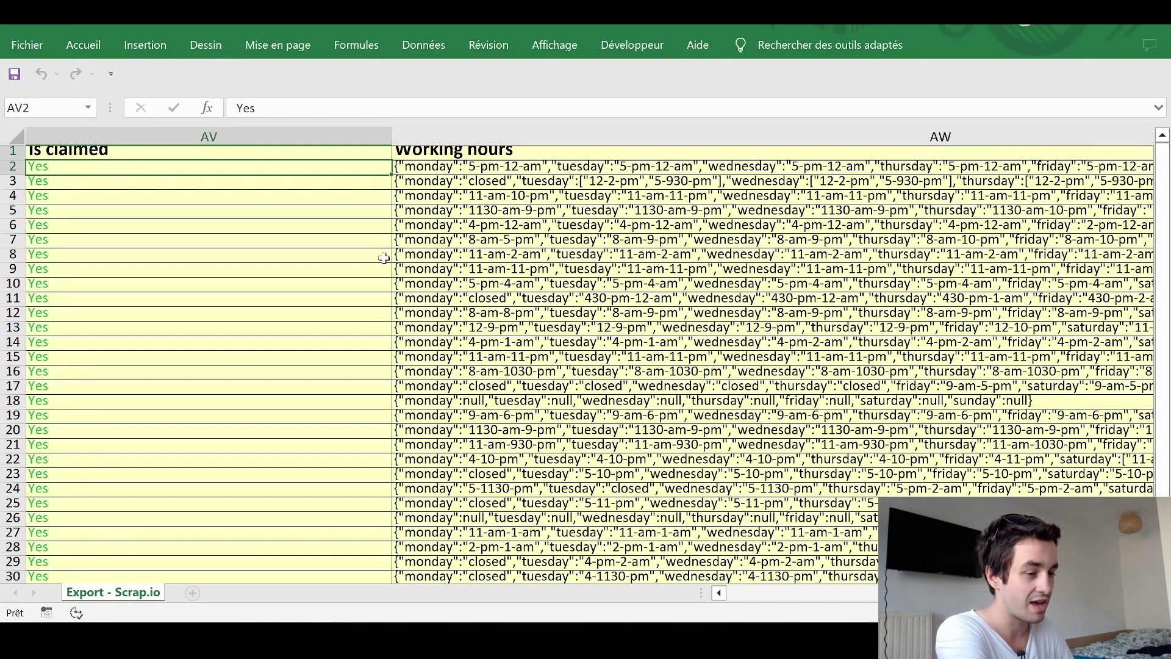
scroll(384, 257, "down", 5)
scroll(384, 256, "up", 5)
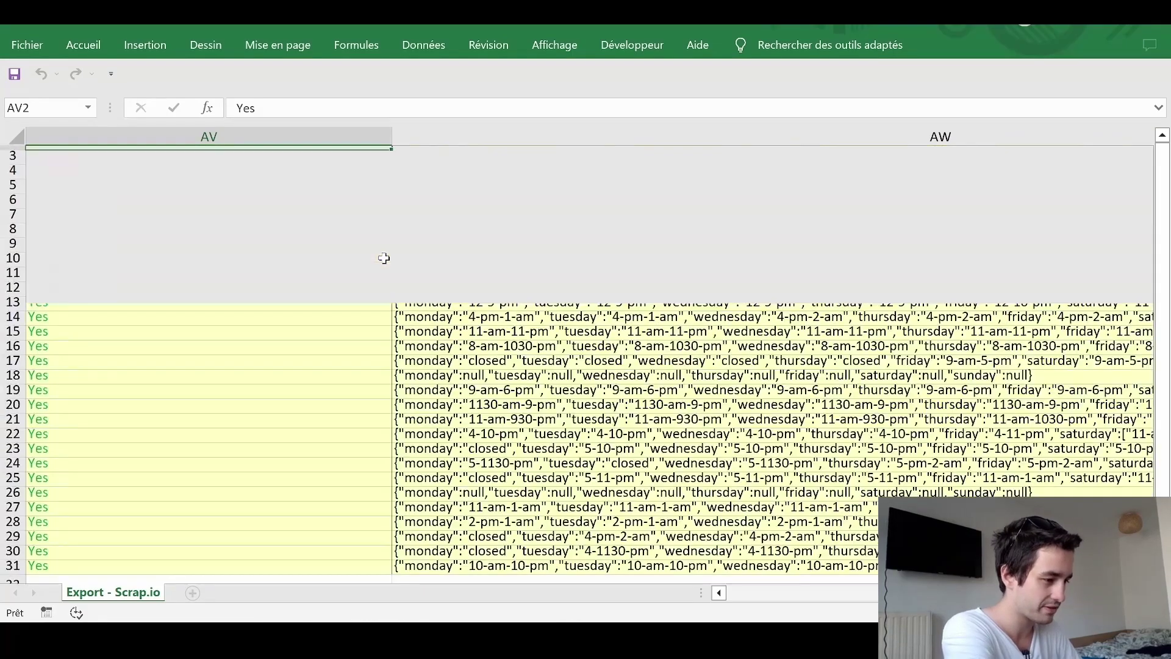
left_click(516, 156)
key("ctrl+shift+Down")
scroll(519, 166, "right", 2)
left_click(521, 169)
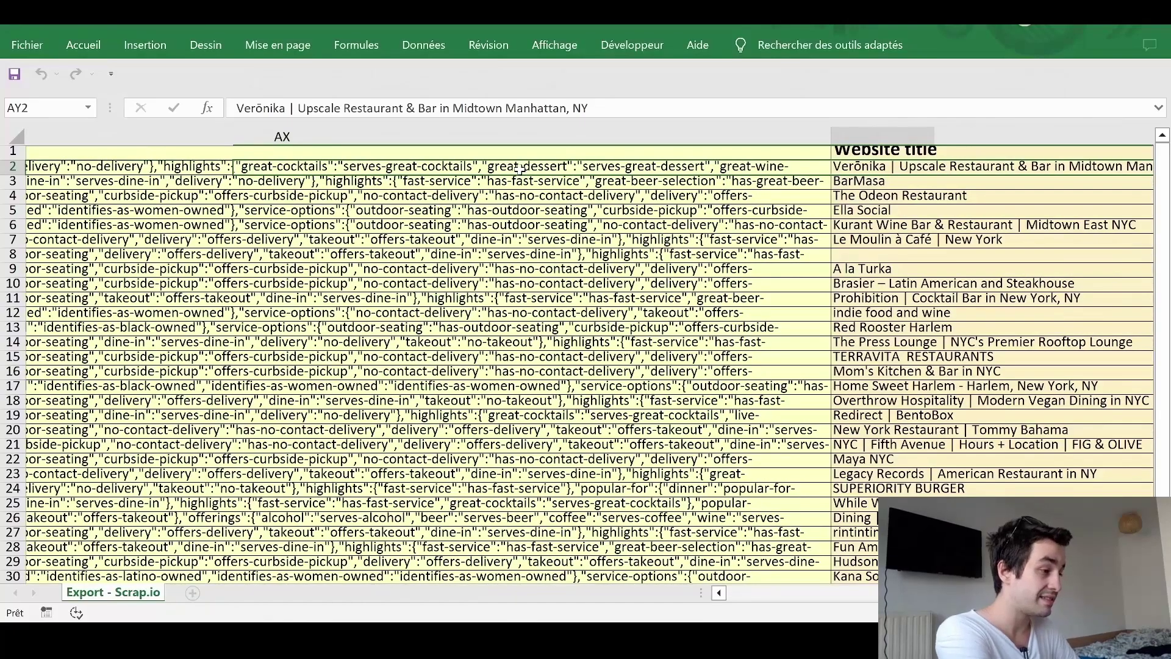
scroll(519, 169, "right", 2)
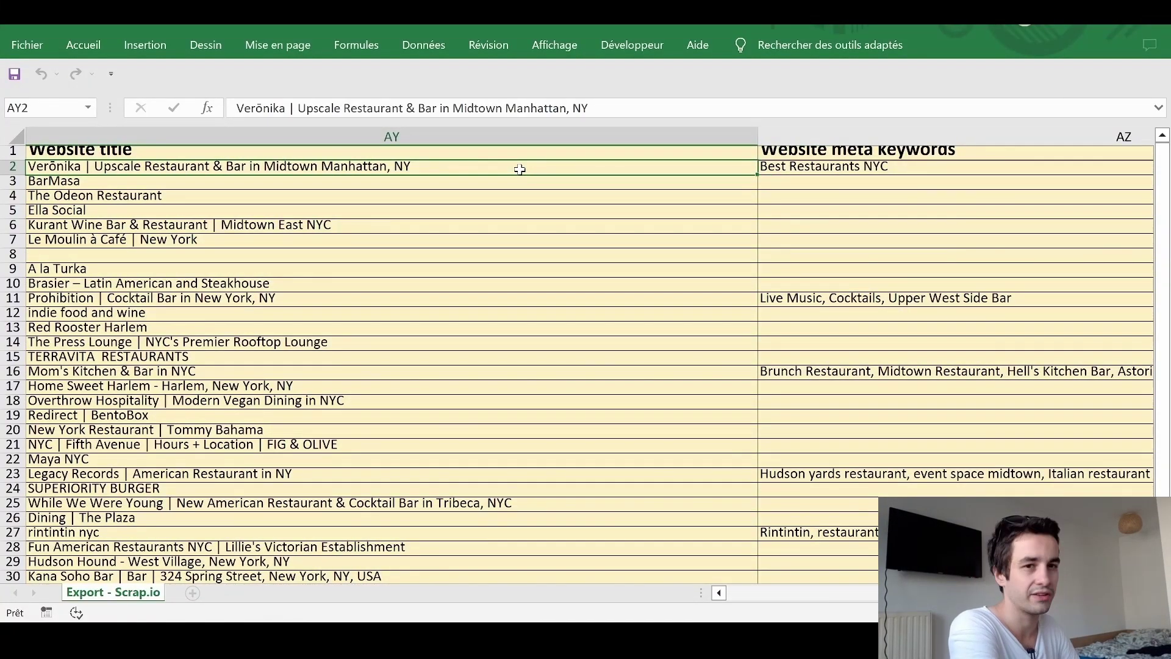
key("Right")
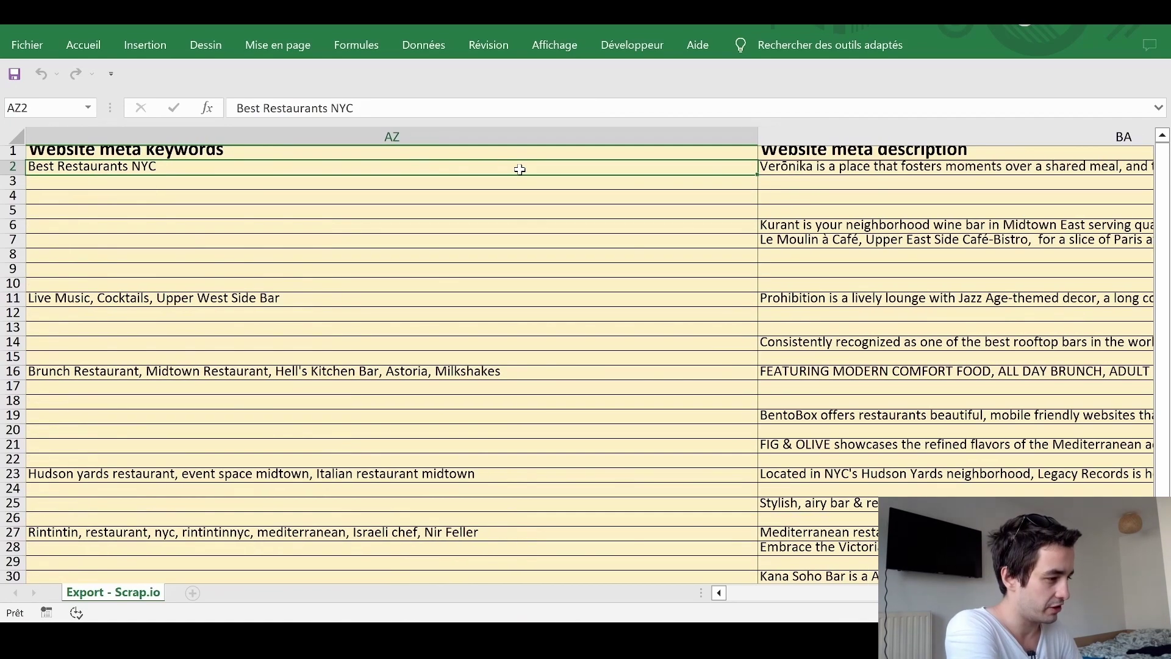
key("Right")
key("Right")
key("Right")
key("Right")
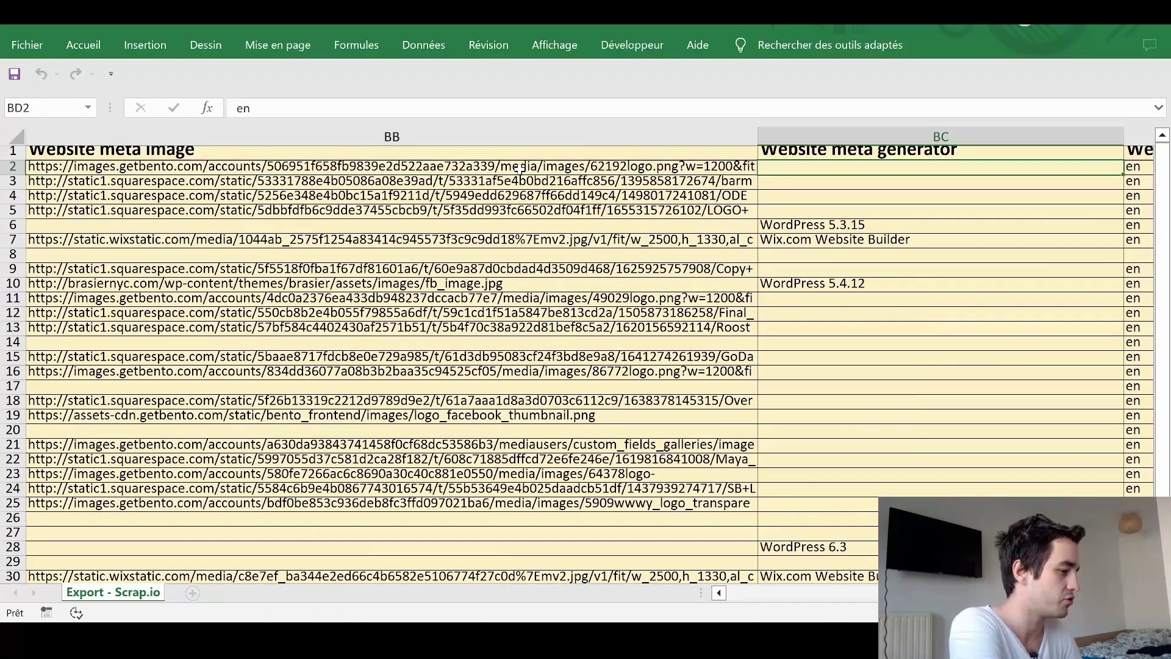
key("Right")
key("Right")
key("Right")
key("Right")
key("Right")
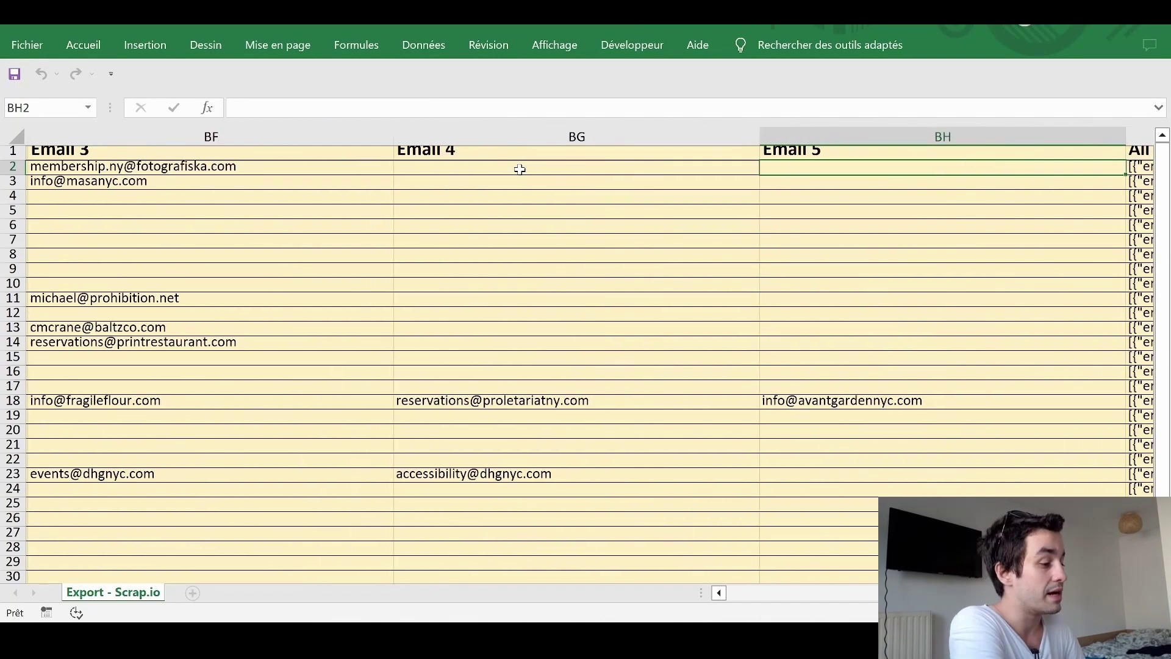
key("Right")
key("Right")
key("Right")
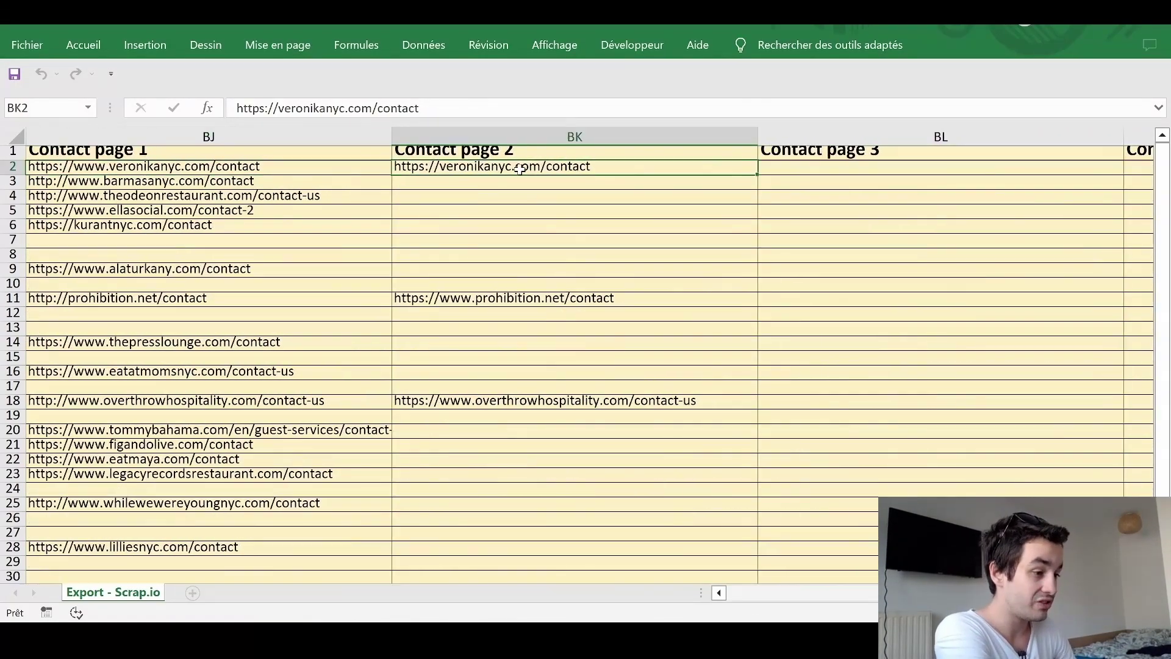
key("Right")
key("Right")
key("Right")
key("Right")
key("Right")
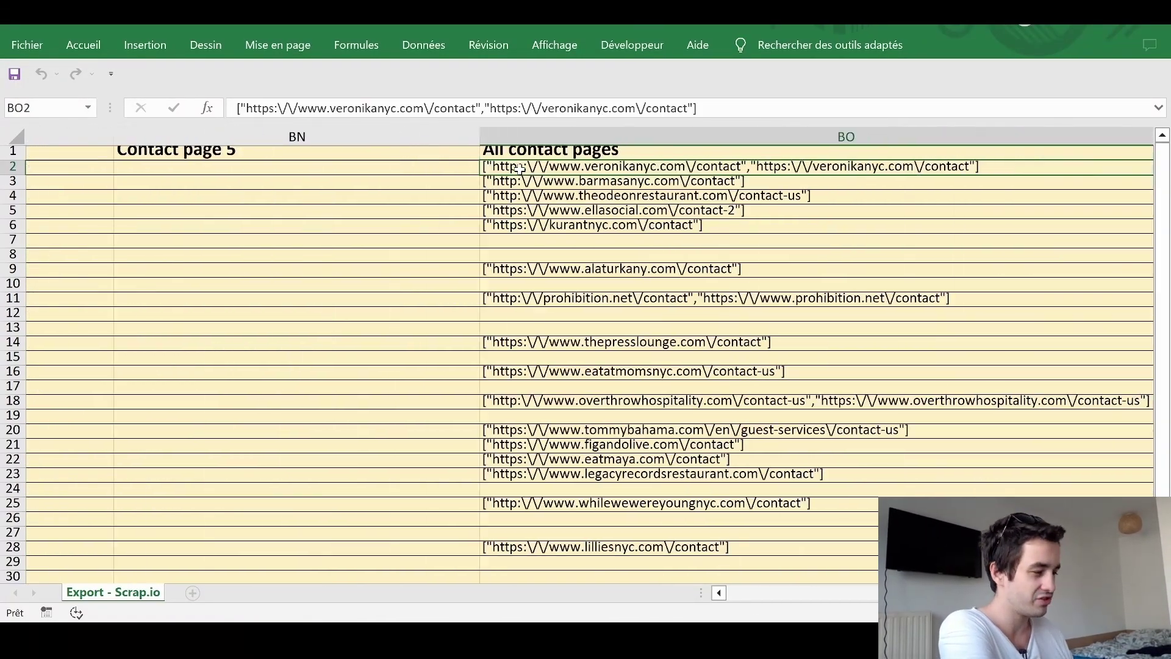
key("Right")
key("Right")
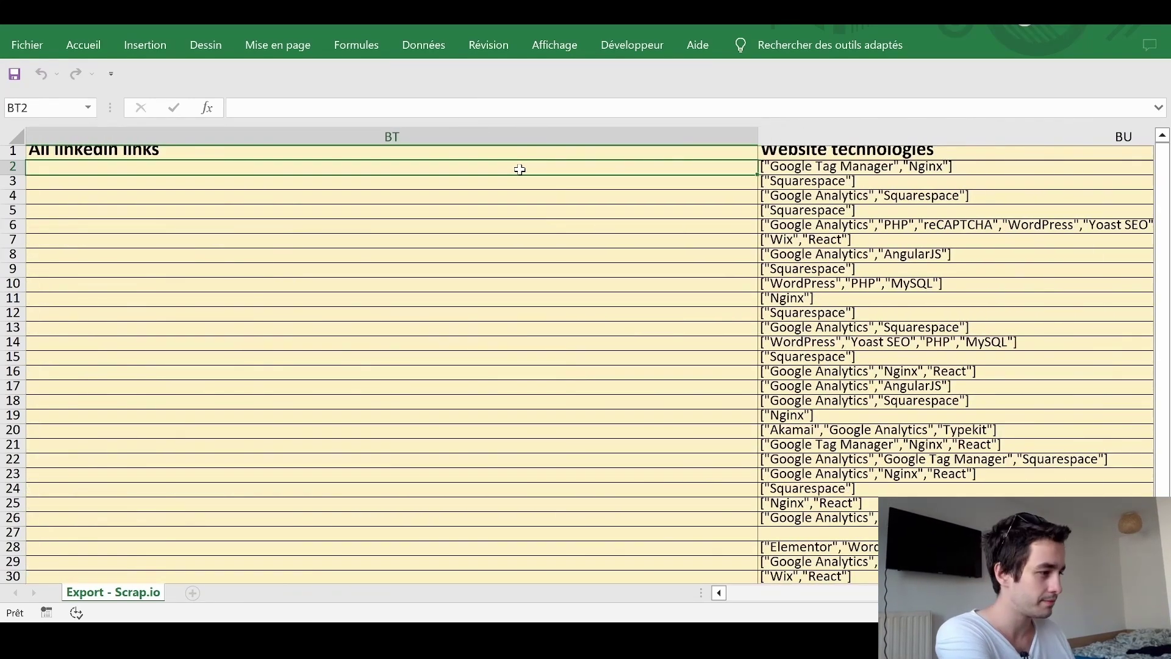
key("Right")
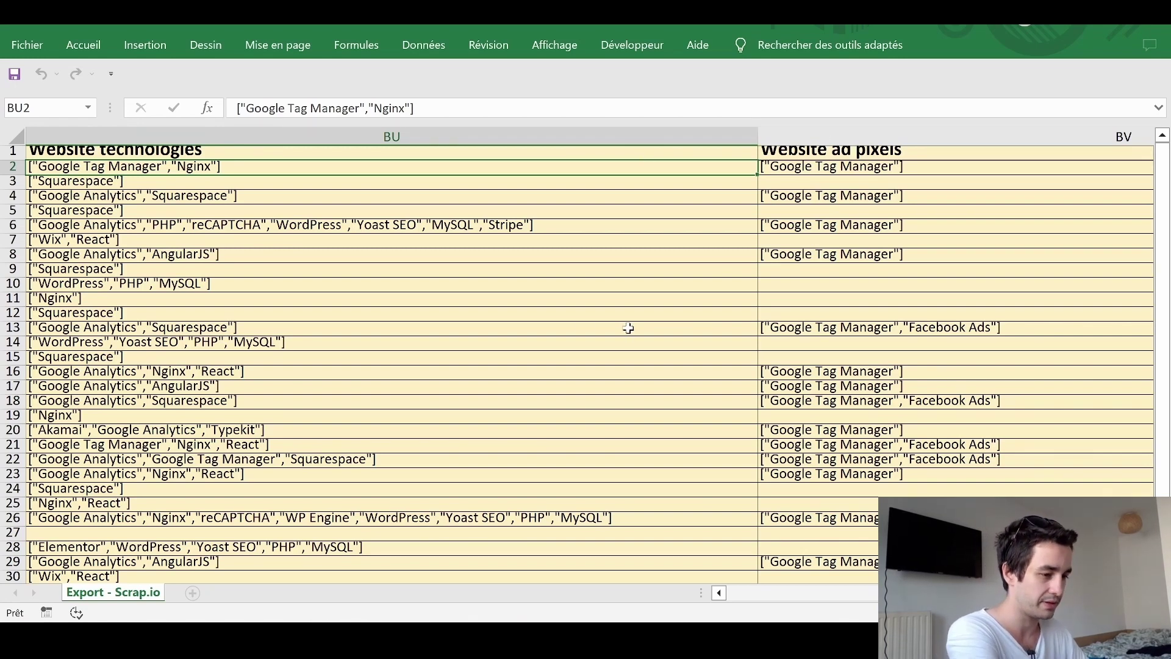
left_click(254, 225)
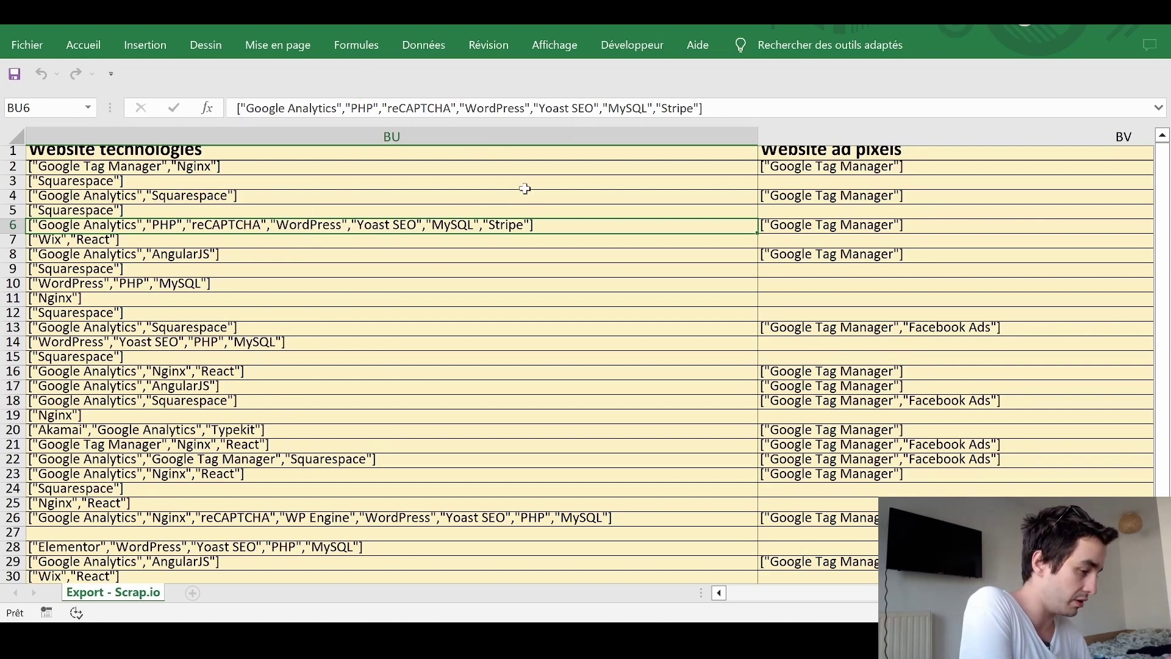
left_click(537, 328)
key("Right")
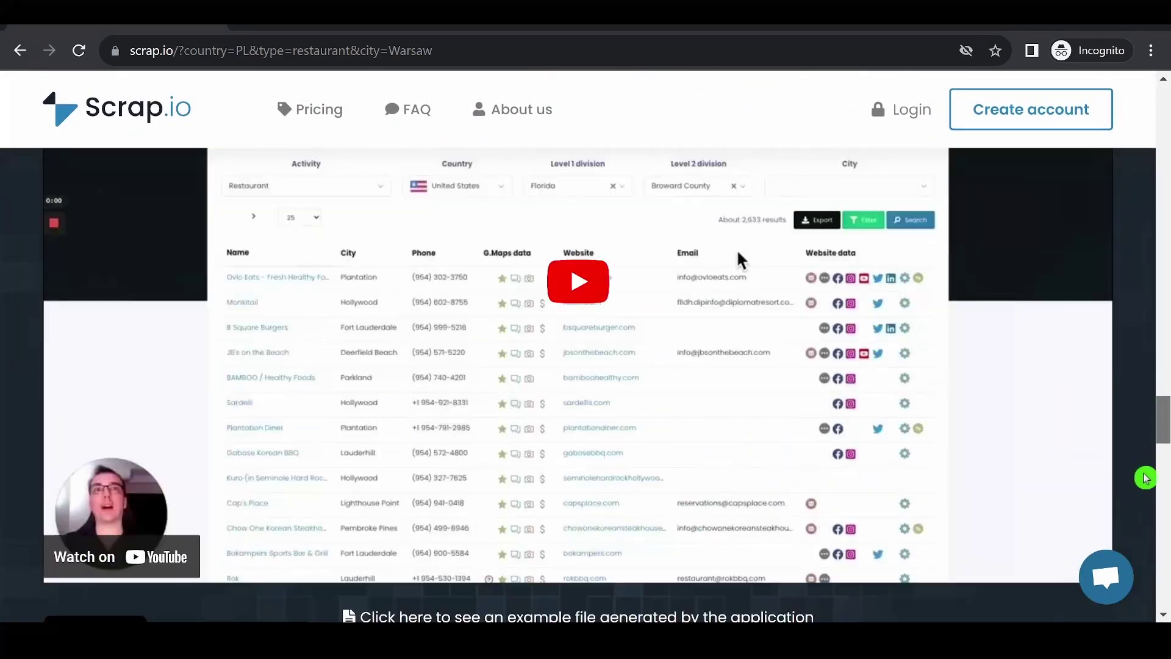
Scroll the Scrap.io homepage to the 'Ready to take off?' free 7-day, 100-lead trial section
scroll(803, 387, "up", 1)
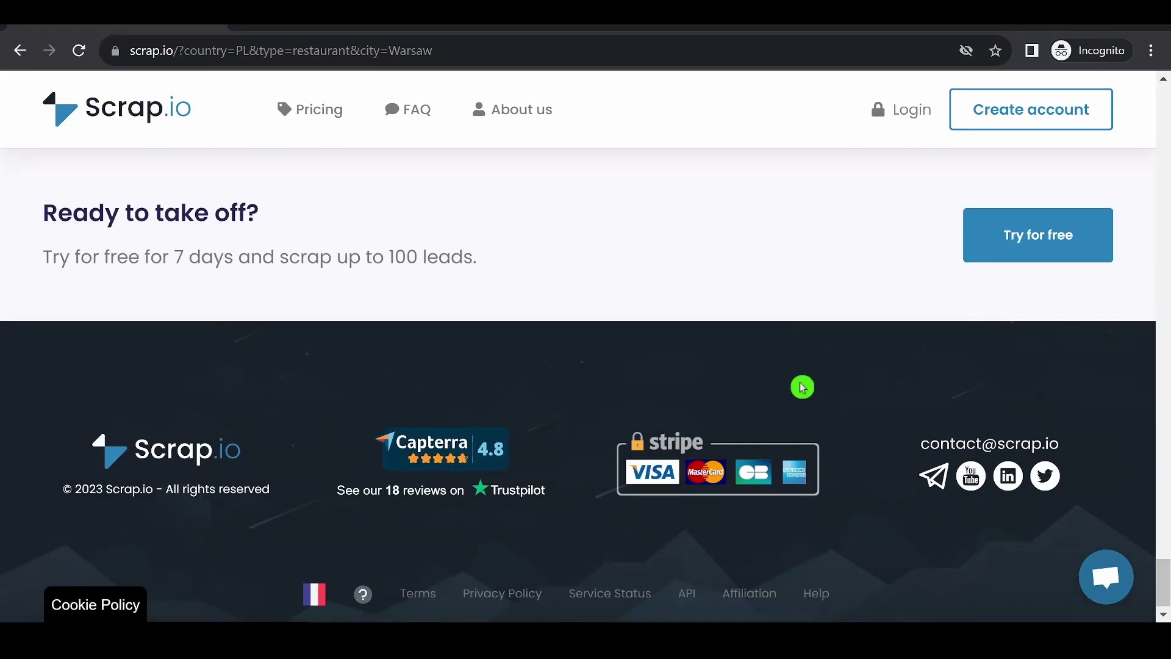